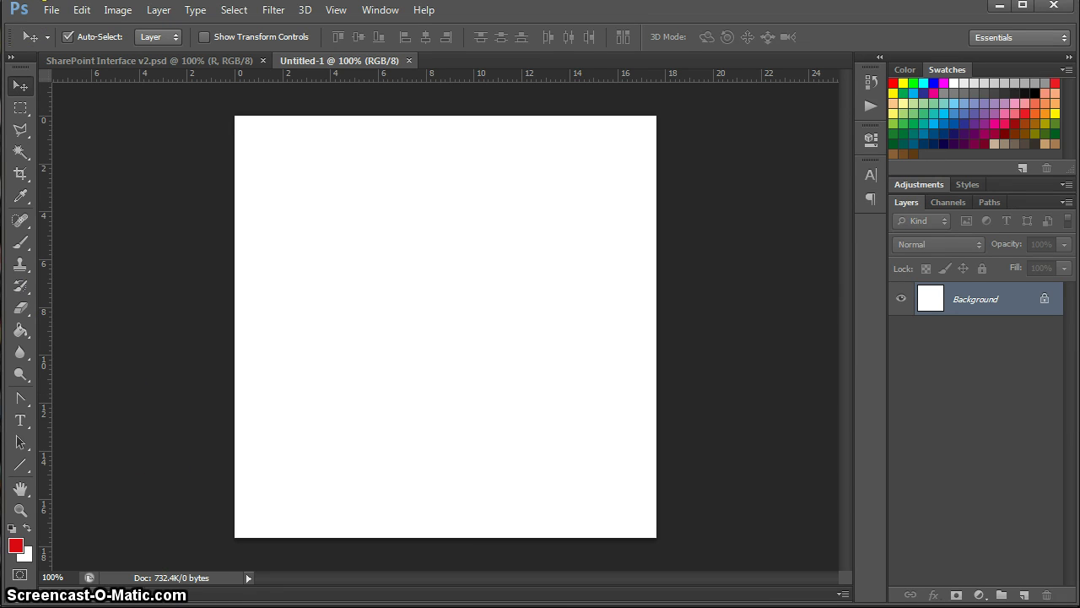
- Search Google Images for 'tiger' in Chrome
key(alt+Tab)
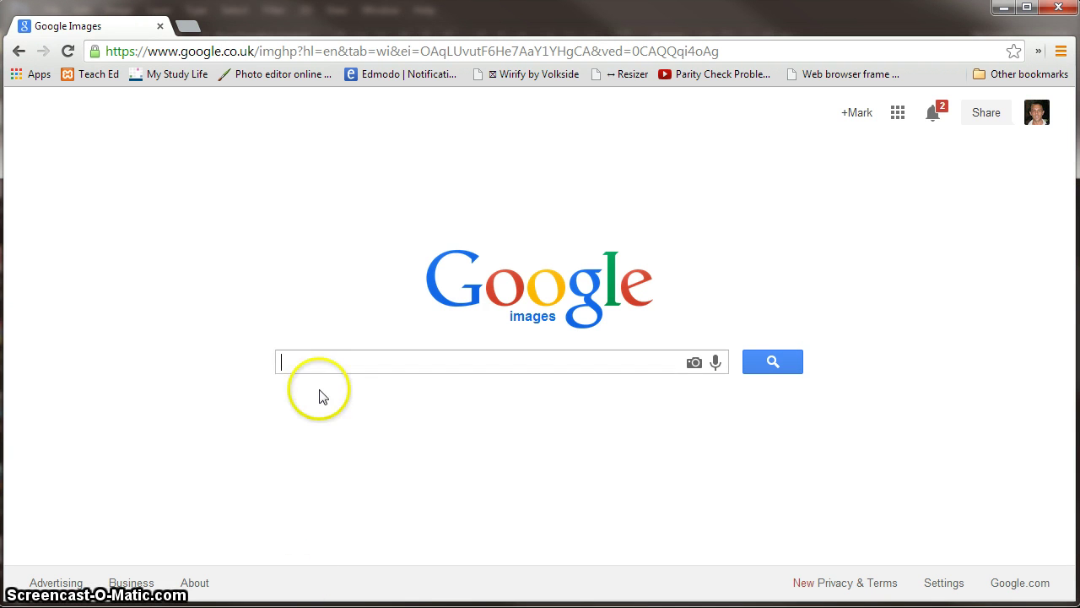
click(319, 361)
text(tiger)
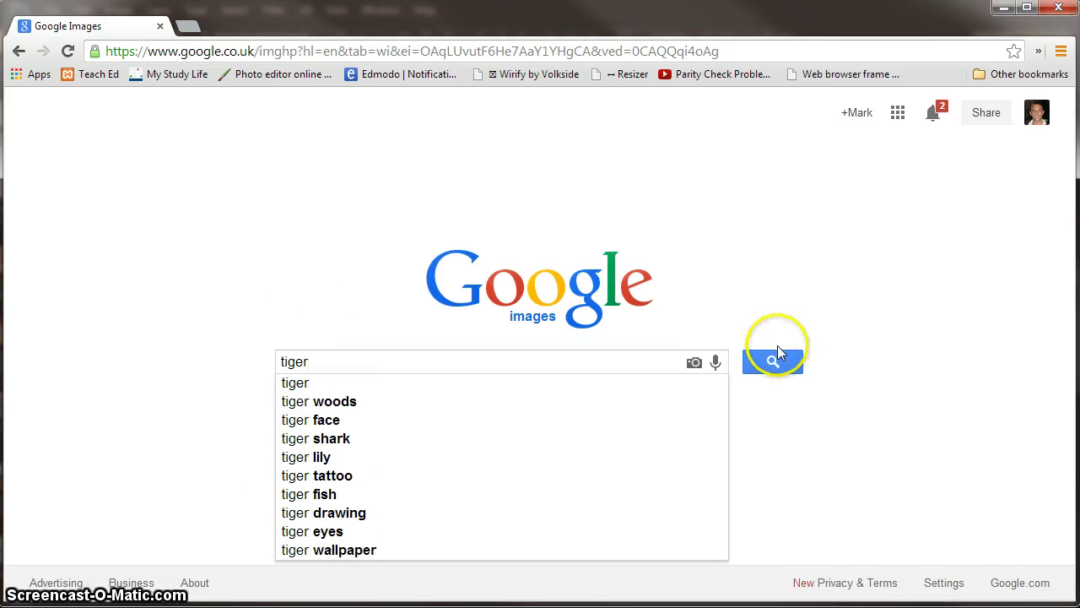
click(775, 360)
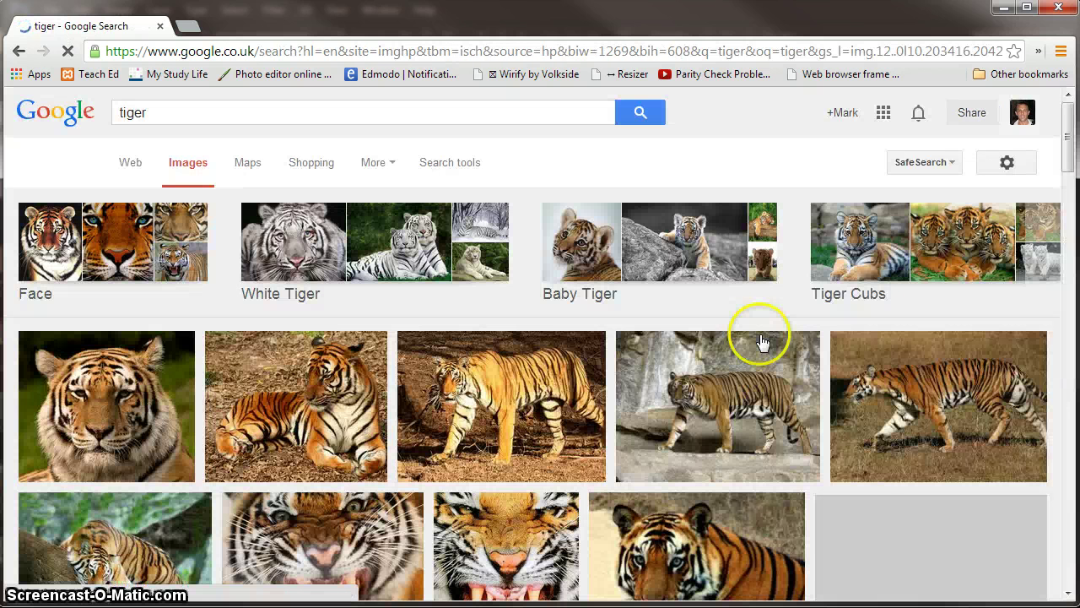
scroll(571, 366, down, 5)
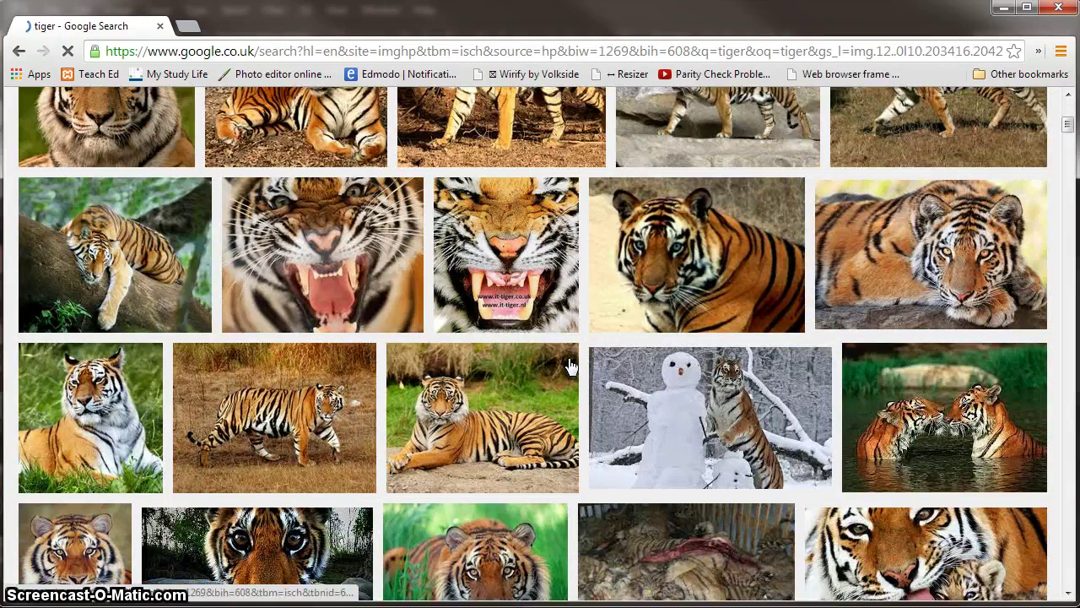
- Browse the results and open the full-size lying-tiger photo from fanpop
click(489, 413)
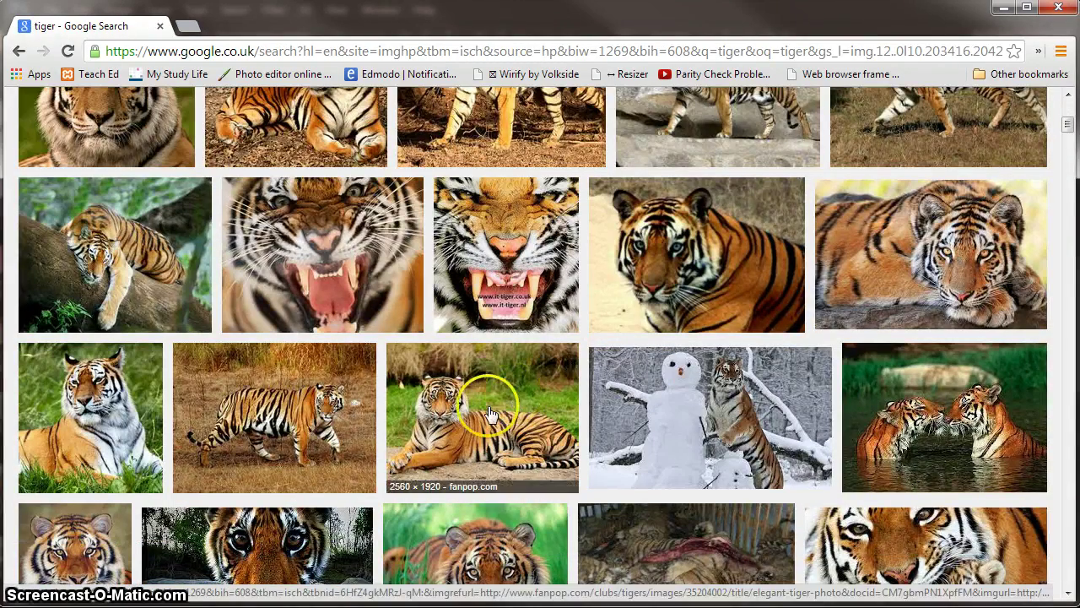
scroll(489, 413, up, 5)
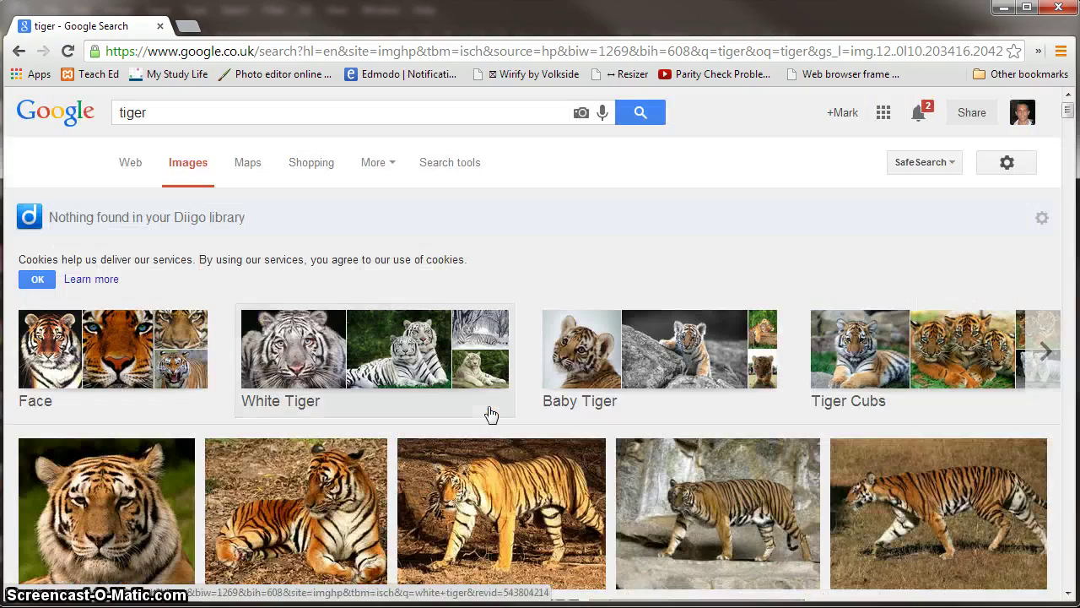
scroll(490, 413, down, 5)
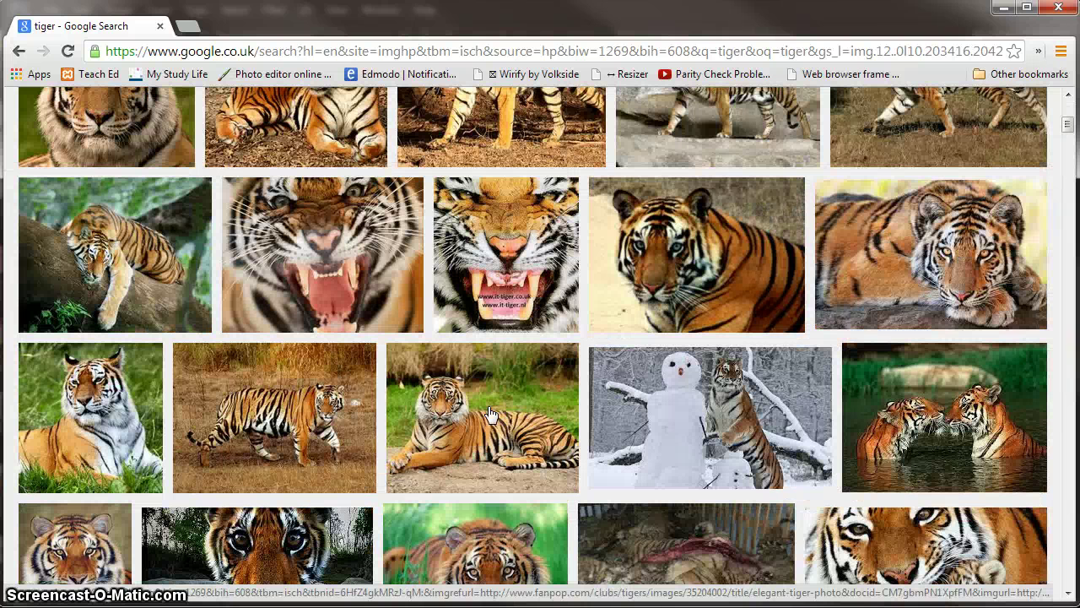
click(457, 413)
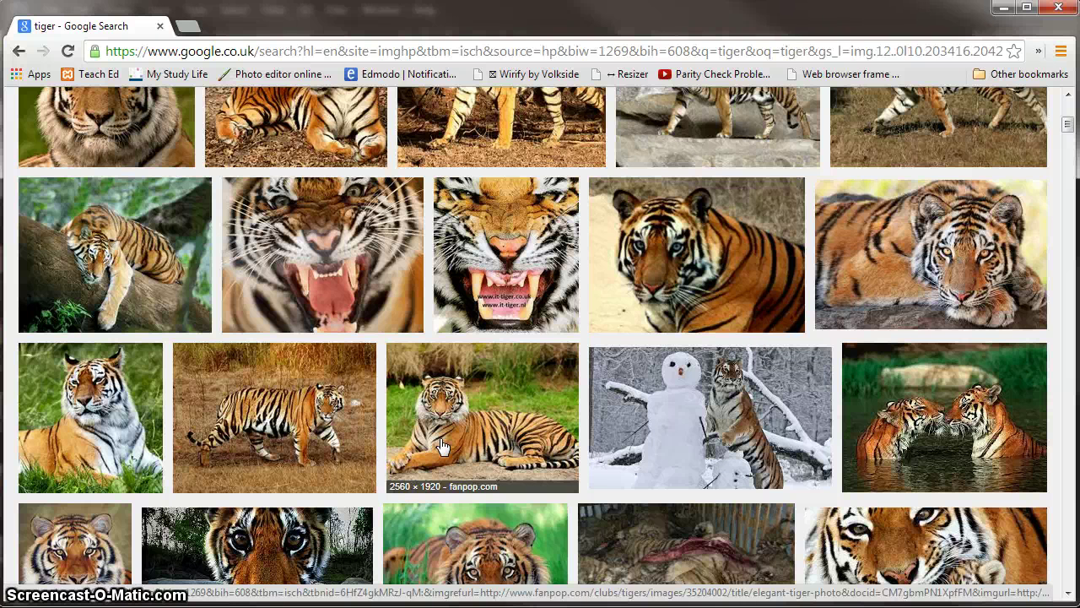
click(440, 444)
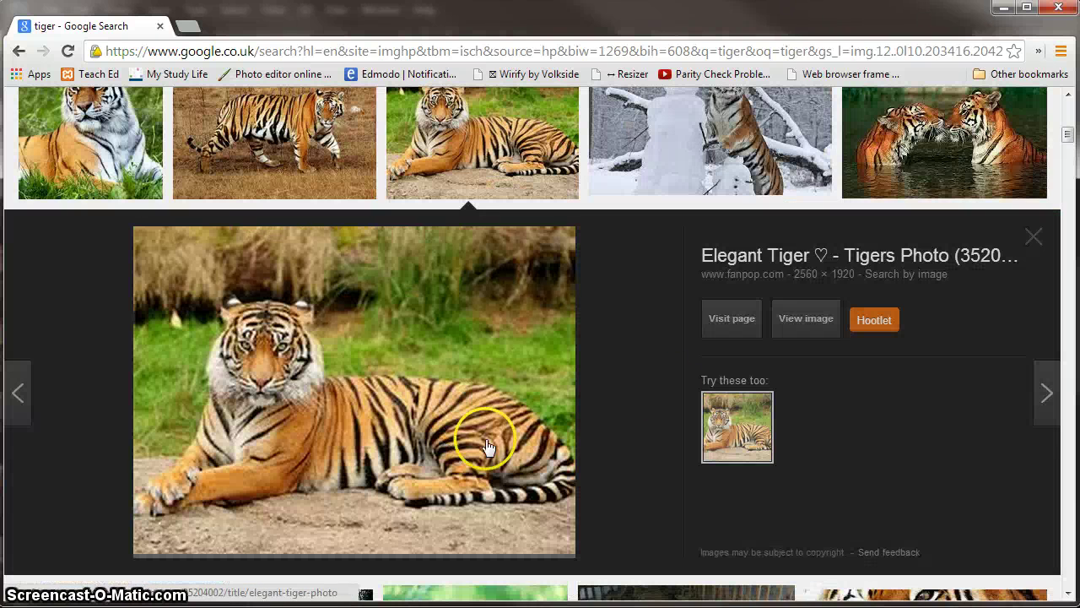
click(798, 325)
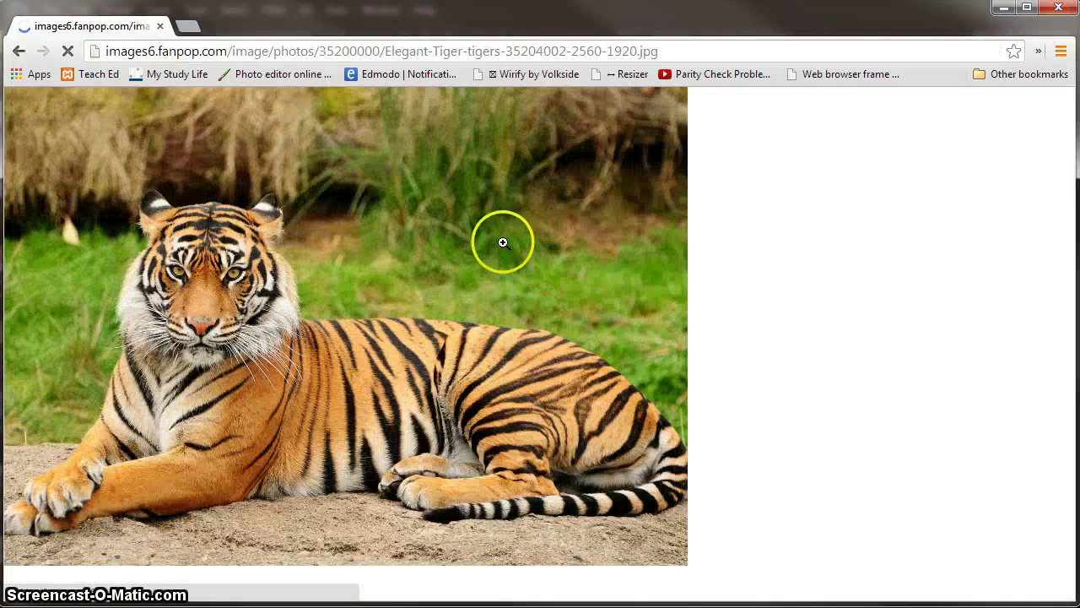
- Copy the full-size tiger image to the clipboard
right_click(376, 287)
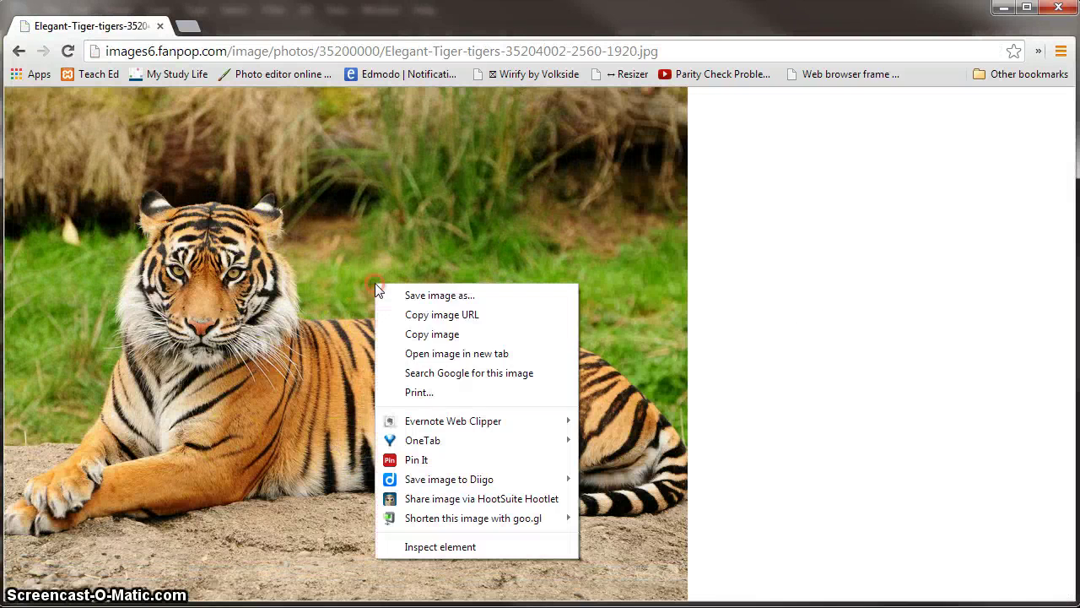
key(Escape)
right_click(302, 282)
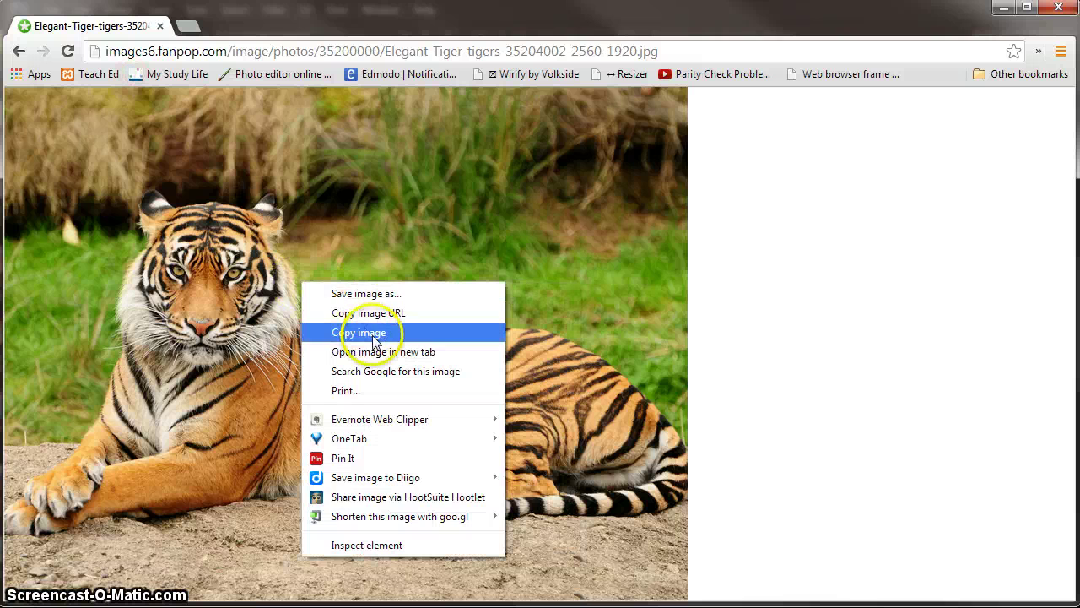
click(372, 334)
- Create a new 2560×1920 document in Photoshop using the Clipboard preset
key(alt+Tab)
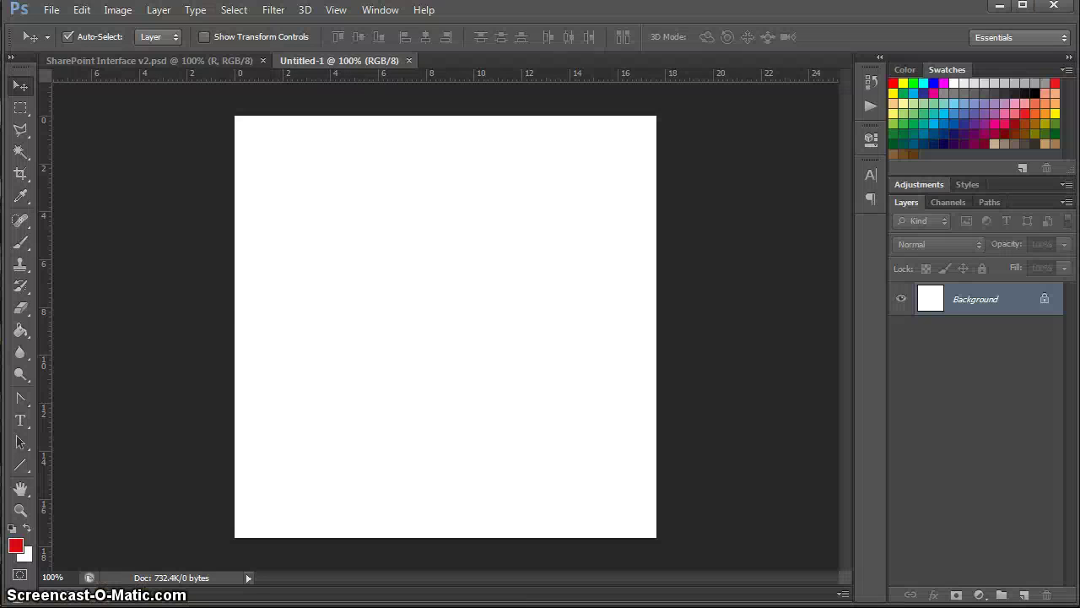
click(51, 10)
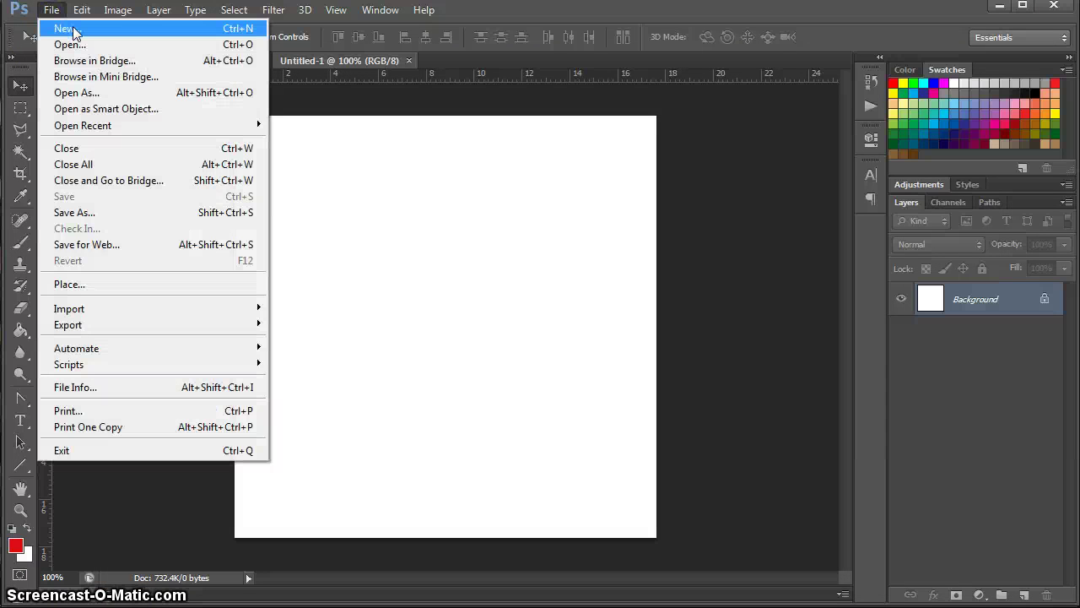
click(73, 29)
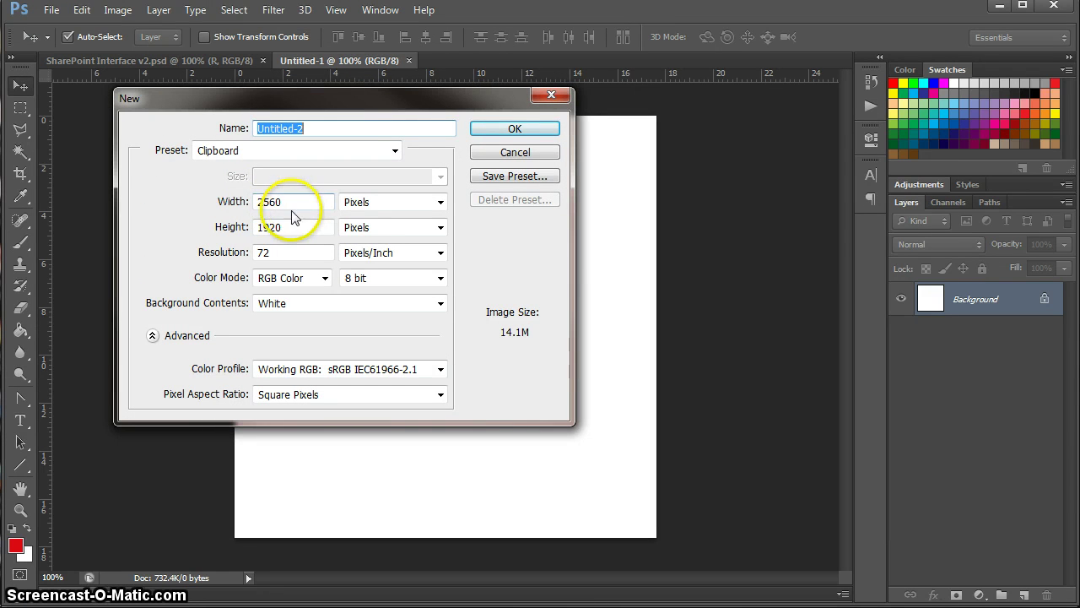
click(504, 130)
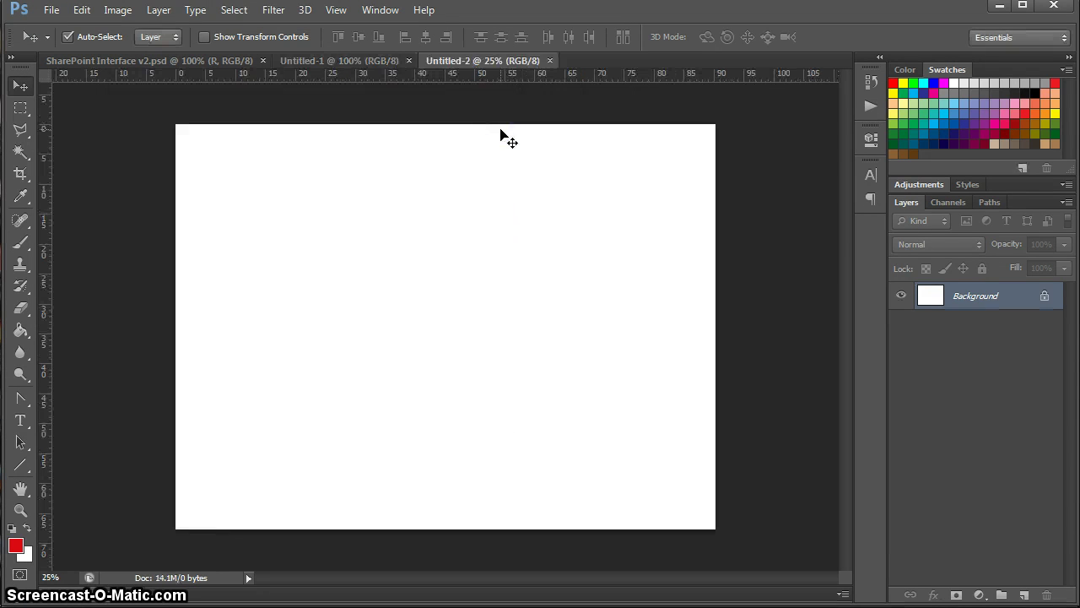
- Paste the tiger photo in as Layer 1, then bring up the PowerPoint brief
click(81, 9)
click(135, 158)
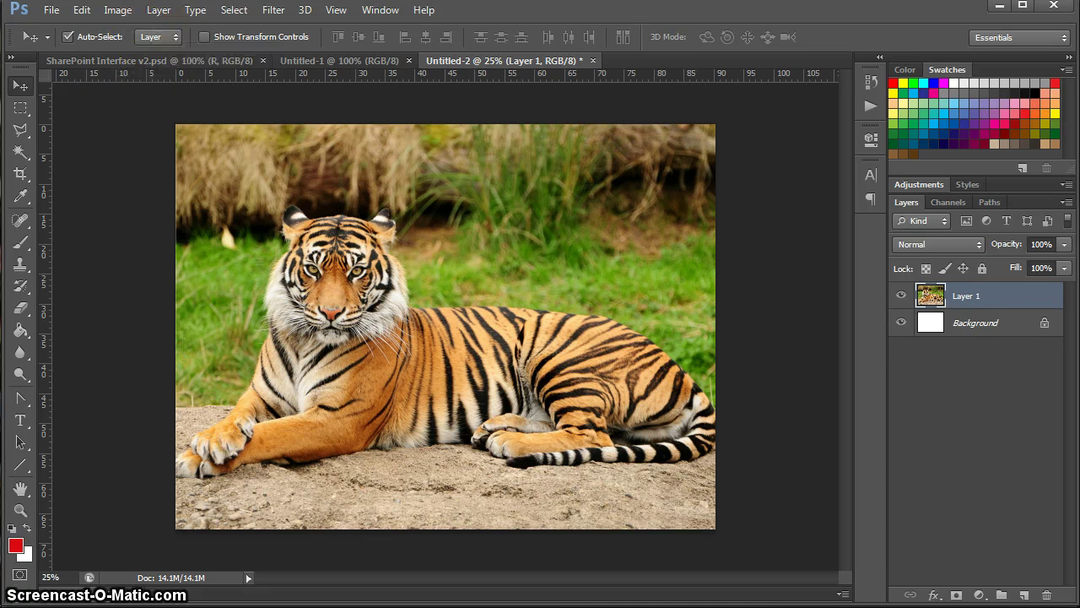
key(alt+Tab)
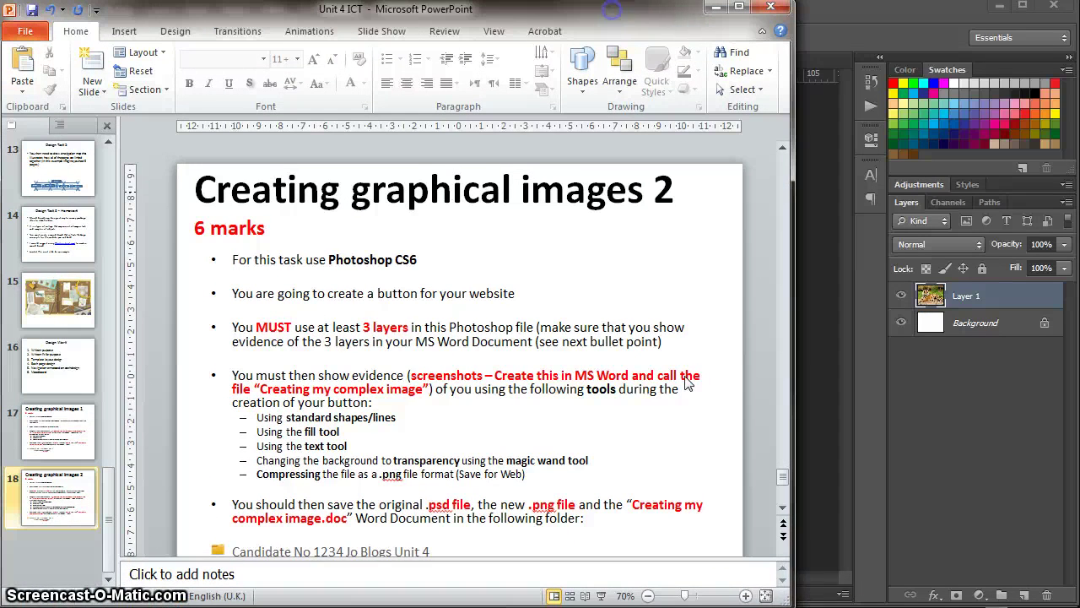
- Enlarge PowerPoint, read the Resizing/Cropping task on slide 17, then minimise it
click(790, 597)
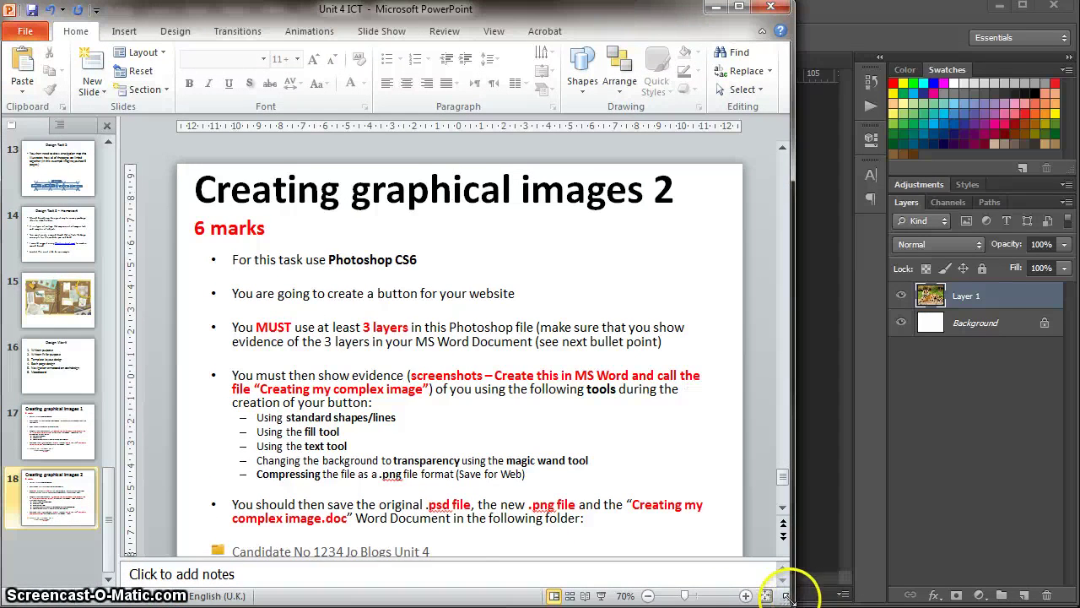
drag(789, 597, 1078, 605)
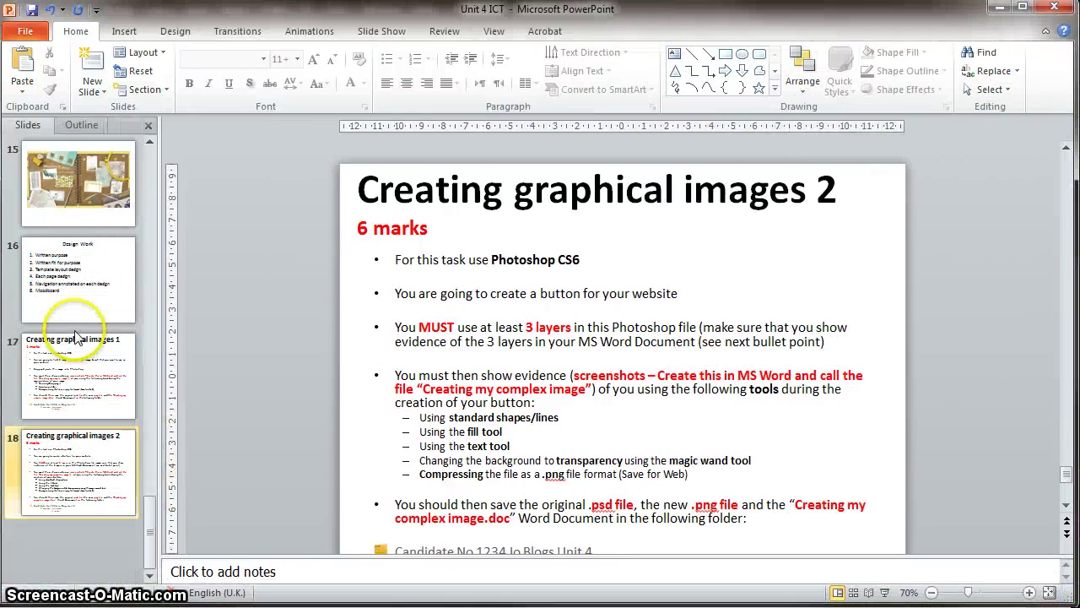
click(74, 321)
click(78, 359)
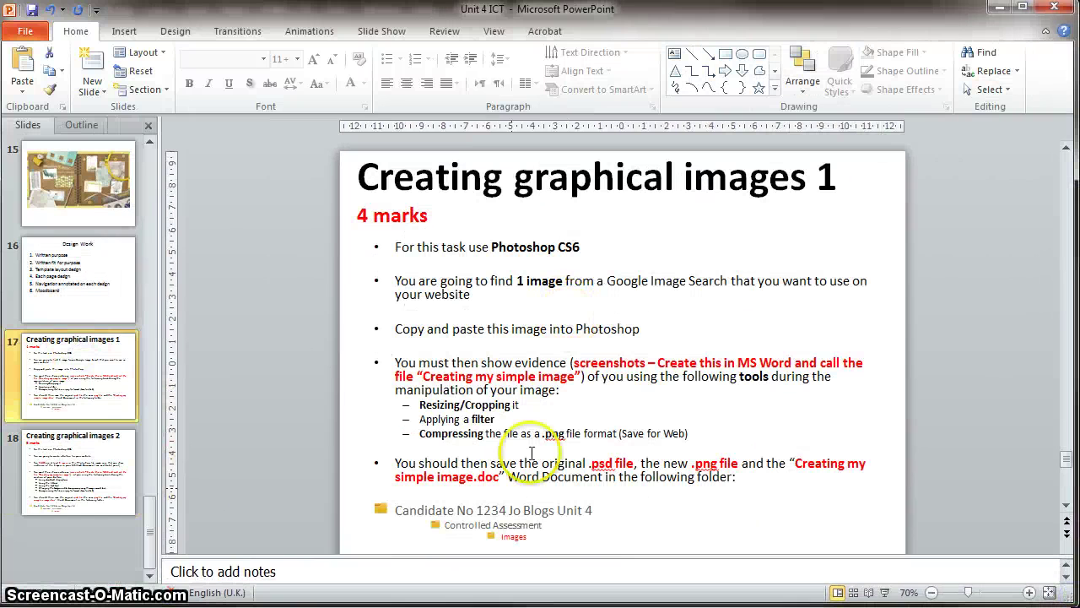
triple_click(487, 405)
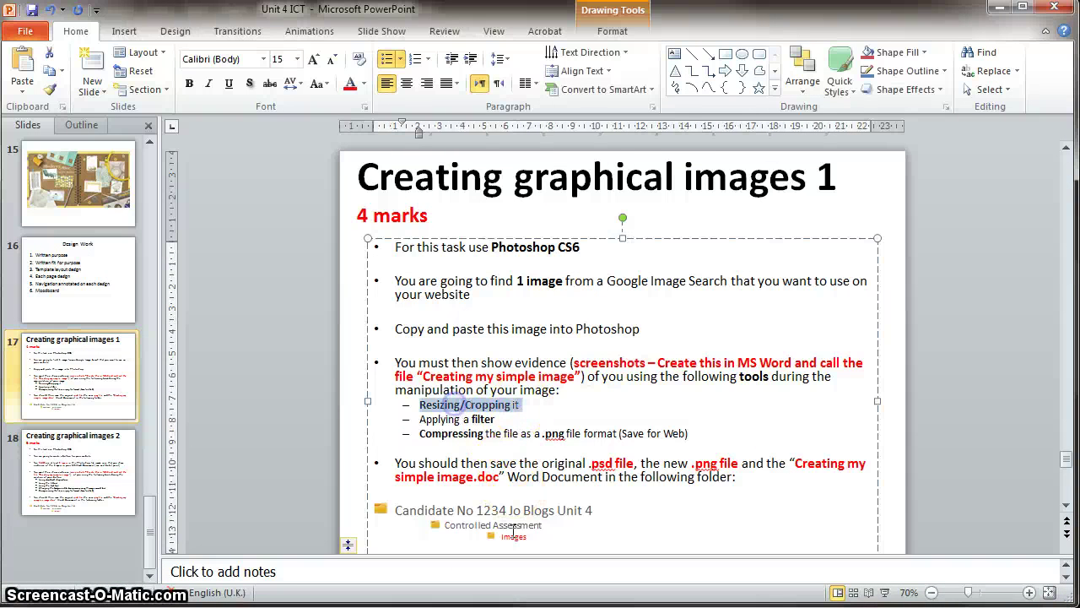
click(996, 6)
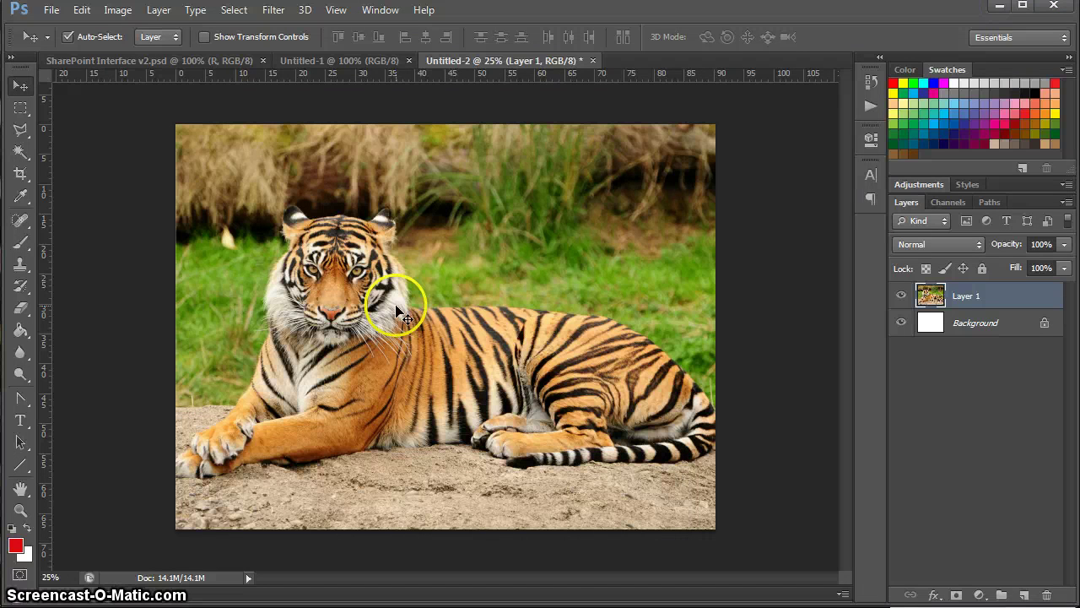
- Open Image Size (2560×1920 px, 72 ppi) and move the dialog off the tiger
click(122, 10)
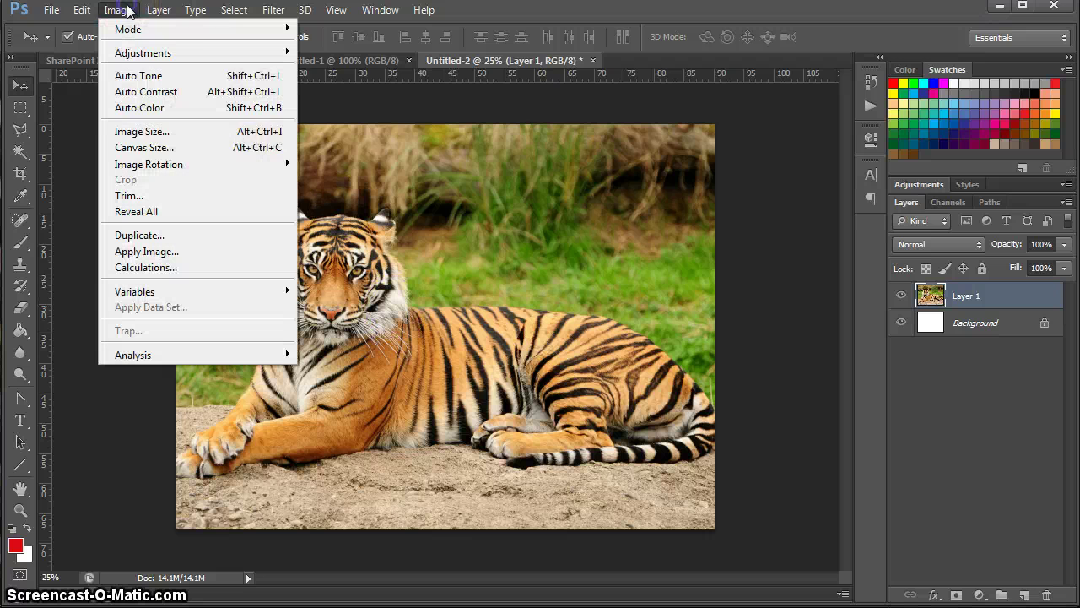
click(155, 135)
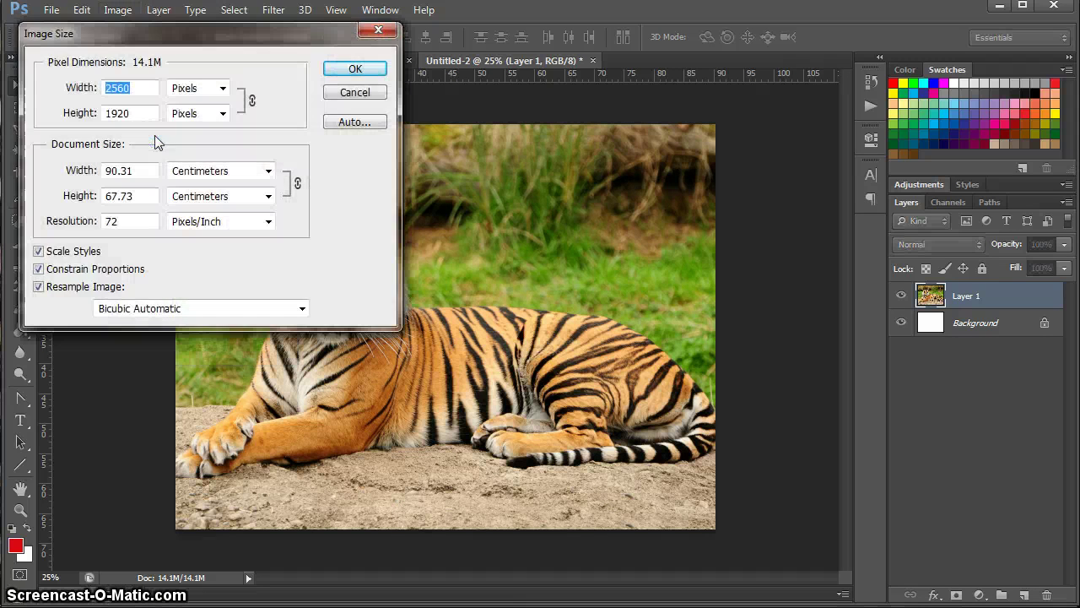
drag(186, 20, 654, 246)
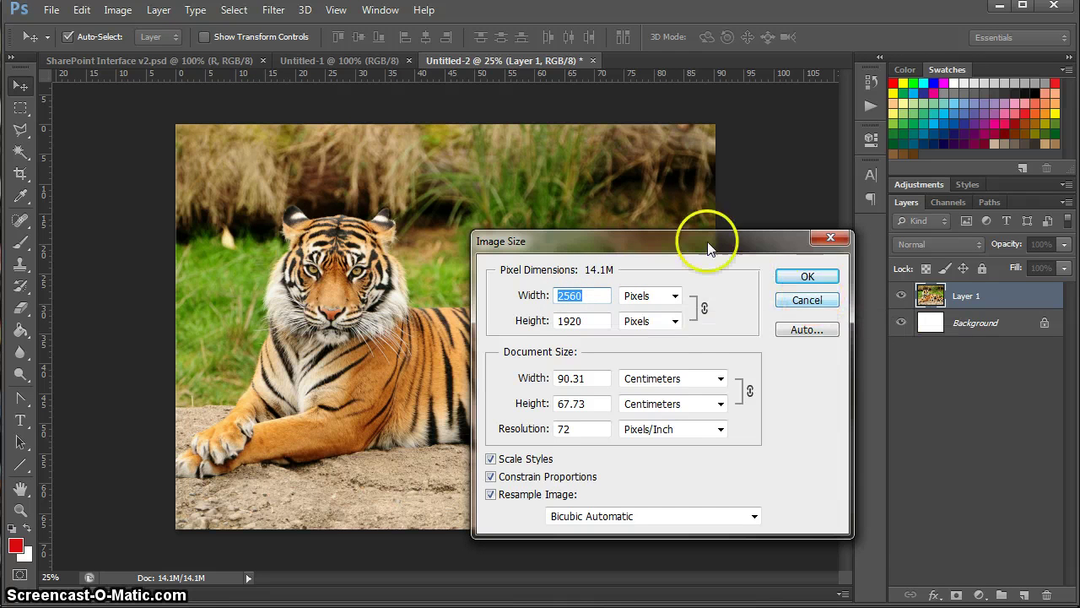
mouse_move(671, 238)
mouse_down()
mouse_move(849, 234)
mouse_move(926, 188)
mouse_up()
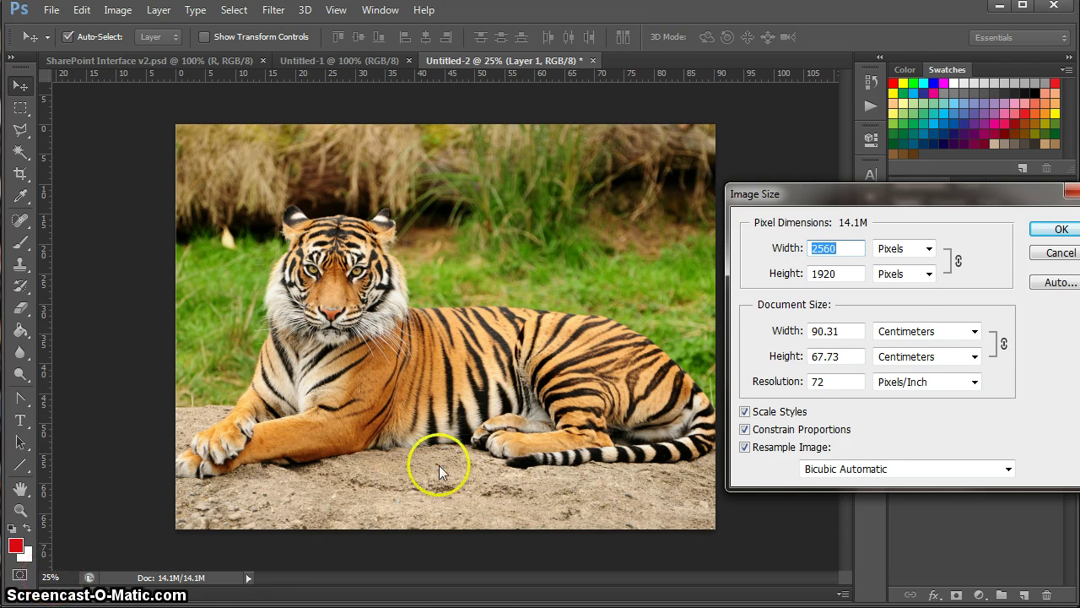
- Cancel Image Size and zoom in to view the tiger's fur at 100%
click(1055, 253)
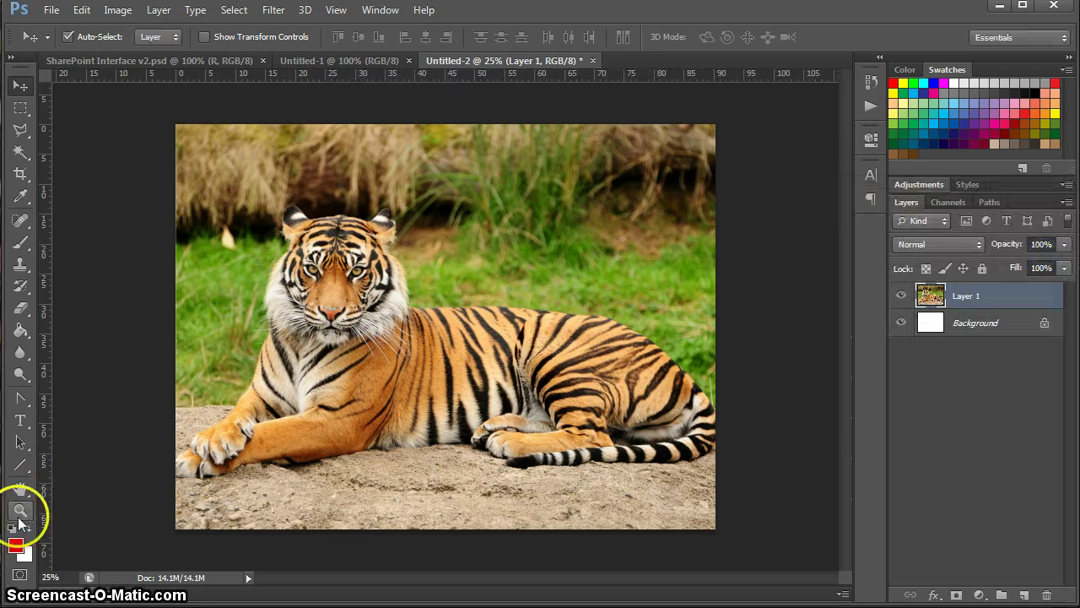
click(20, 510)
click(343, 391)
click(394, 396)
click(393, 396)
click(391, 394)
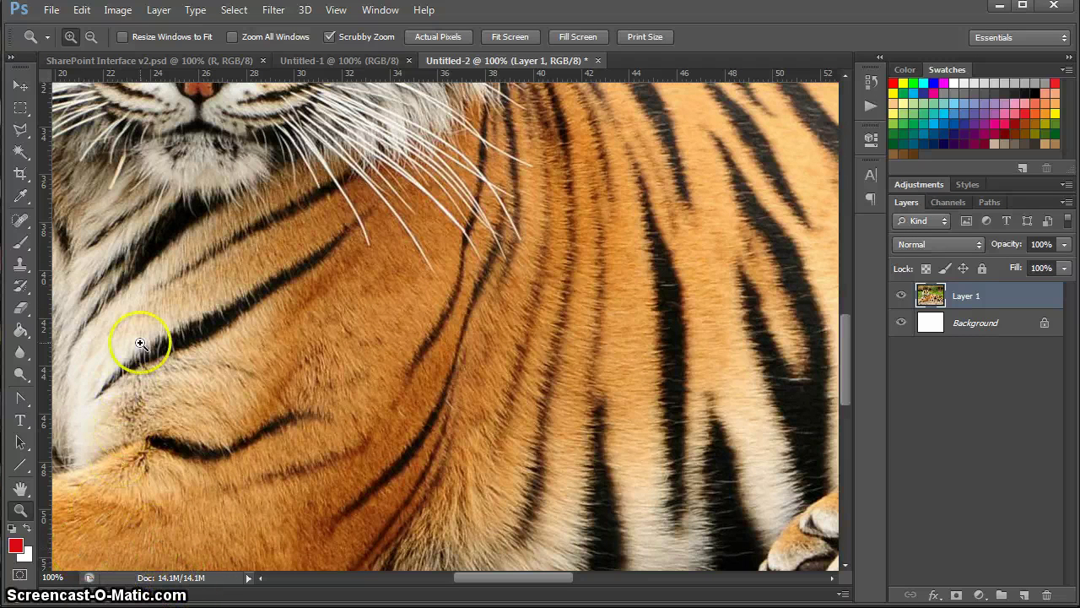
- Zoom back out to 25% to see the whole tiger
click(91, 36)
click(205, 164)
click(205, 168)
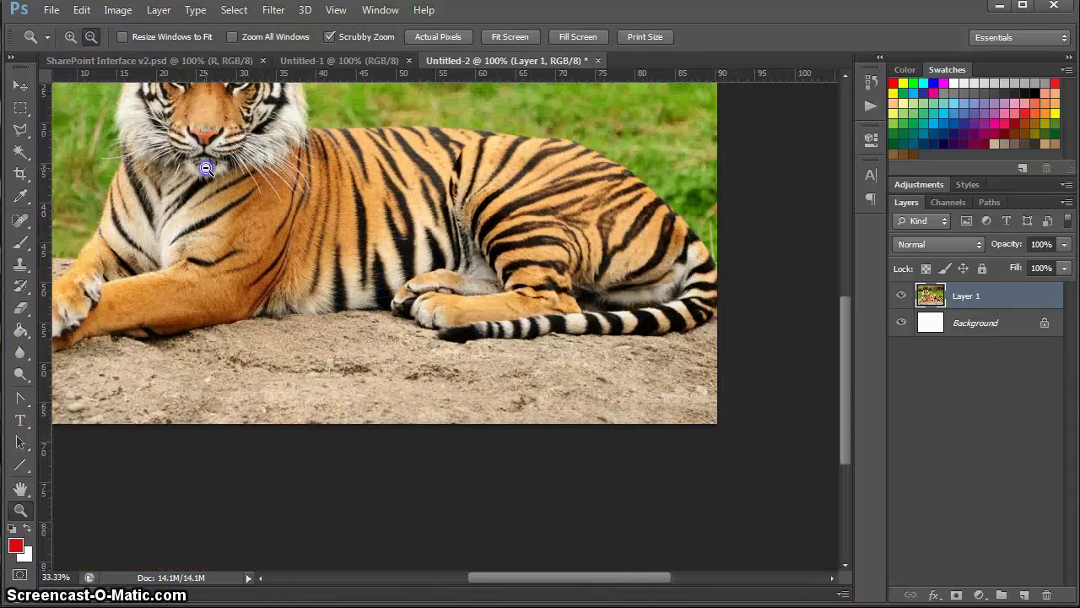
click(203, 166)
- Resize the image to 500 pixels wide and view it at 100%
click(119, 11)
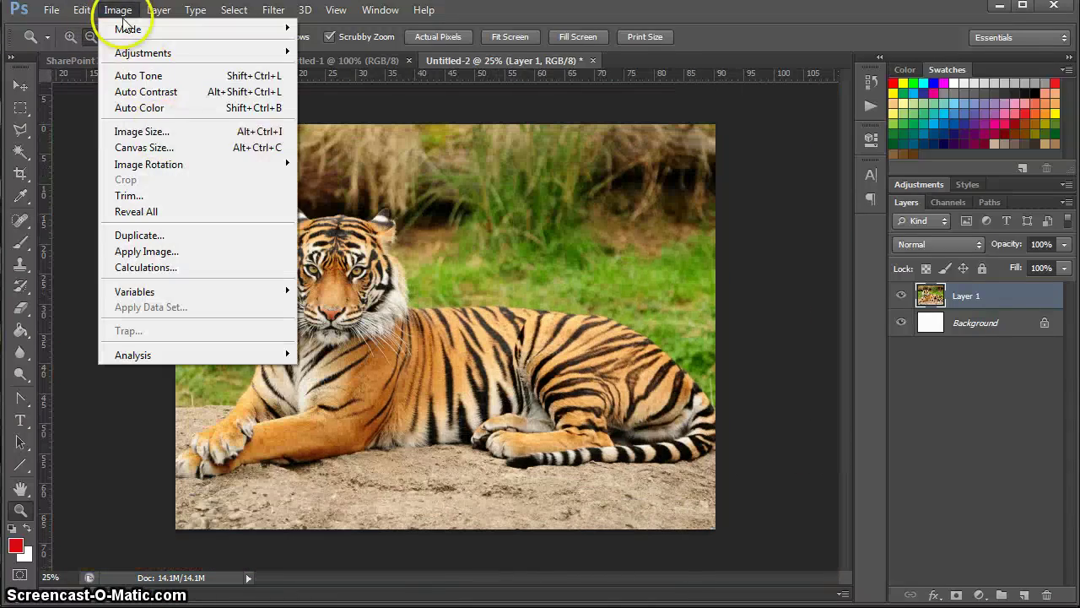
click(150, 137)
drag(833, 205, 386, 151)
text(500)
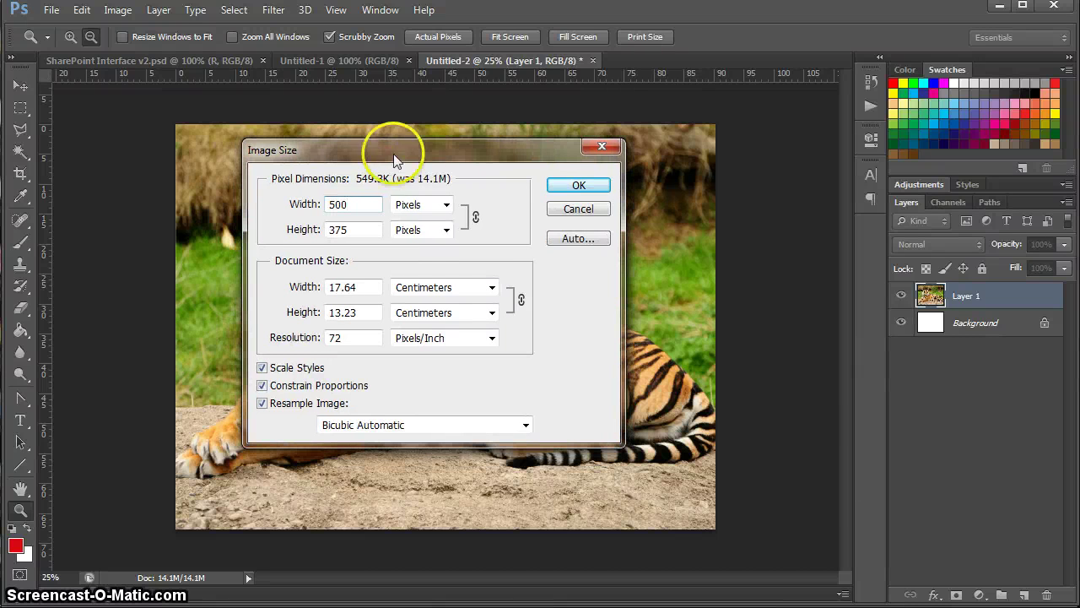
click(584, 185)
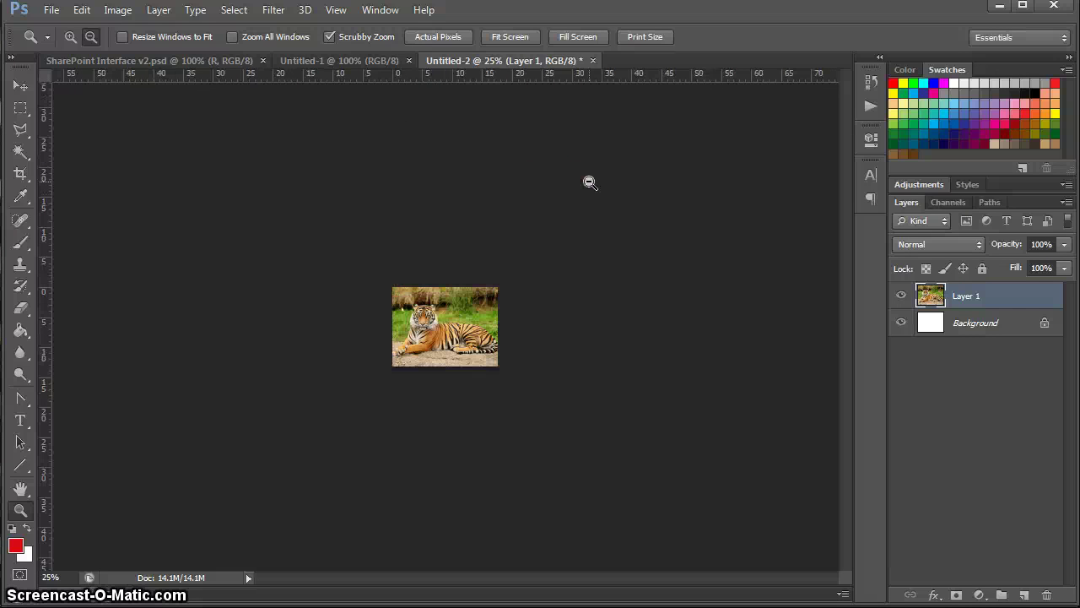
click(70, 37)
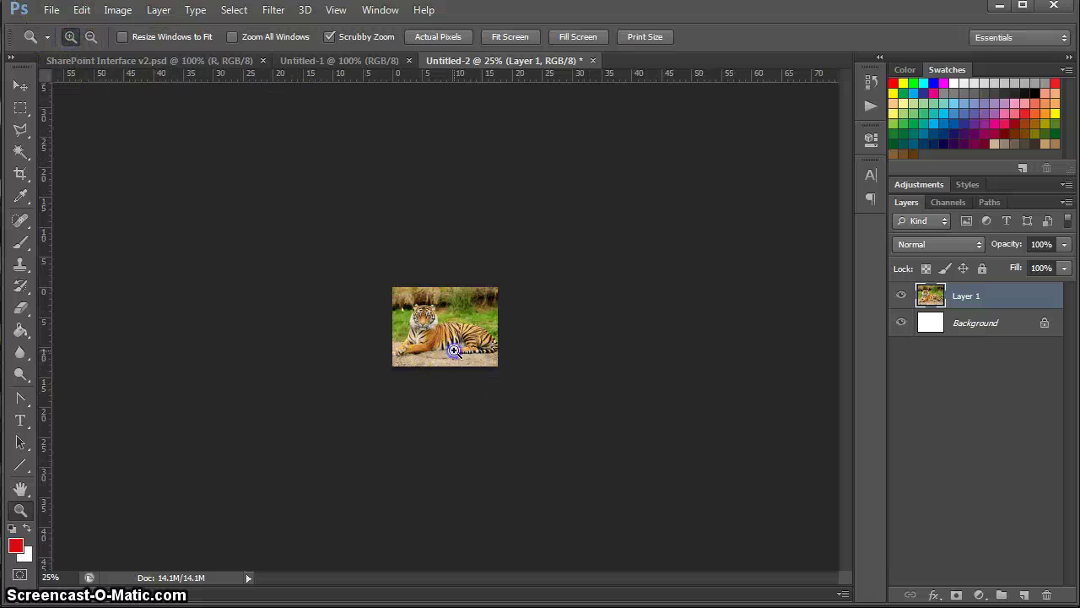
click(448, 358)
click(454, 352)
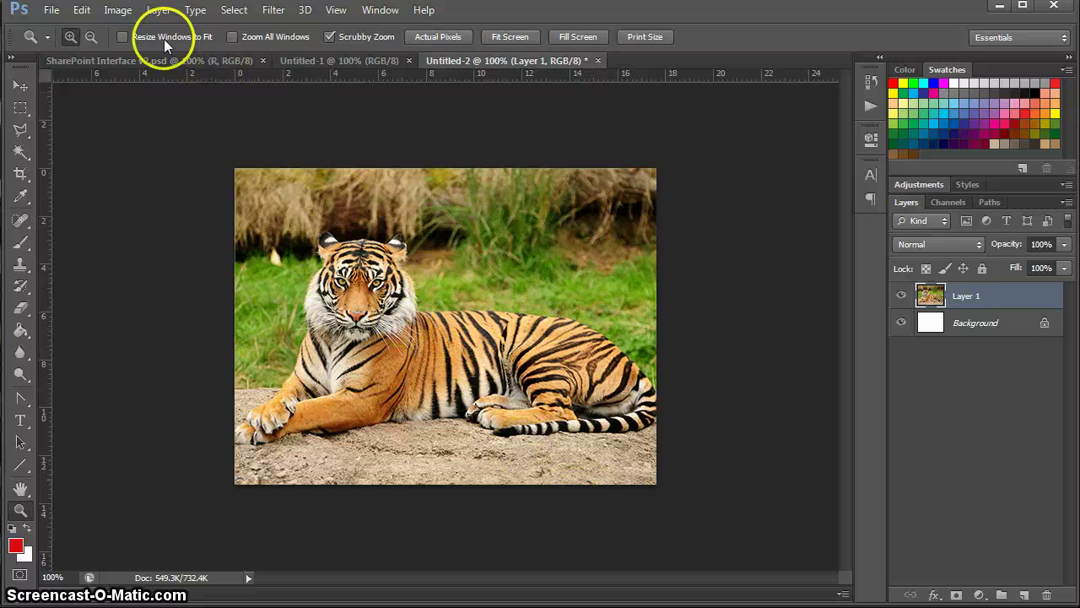
- Resize the image again to 350×263 pixels
click(118, 10)
click(168, 134)
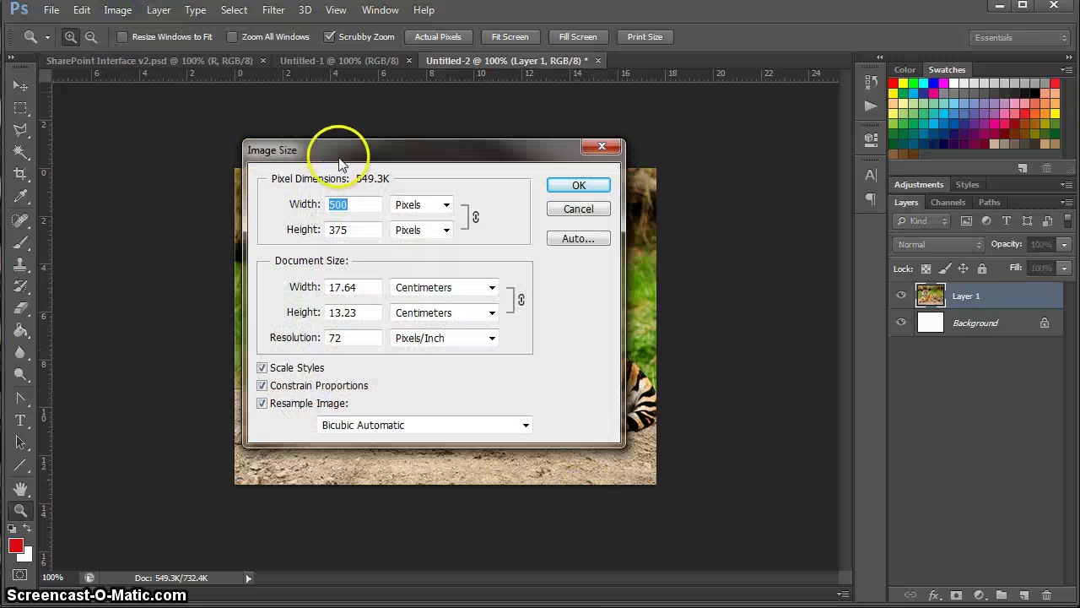
drag(342, 144, 567, 201)
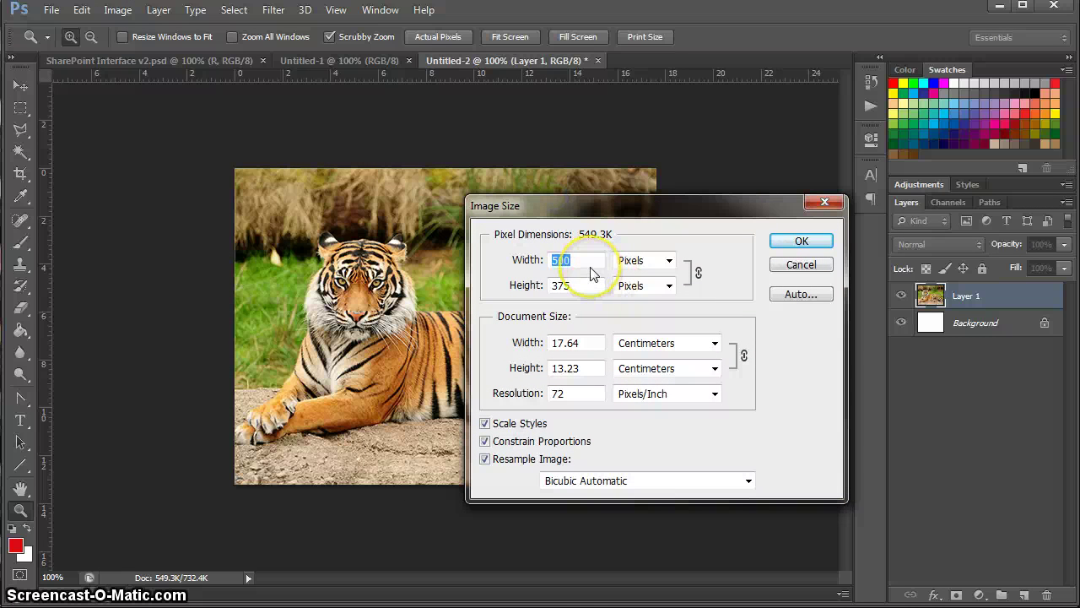
text(350)
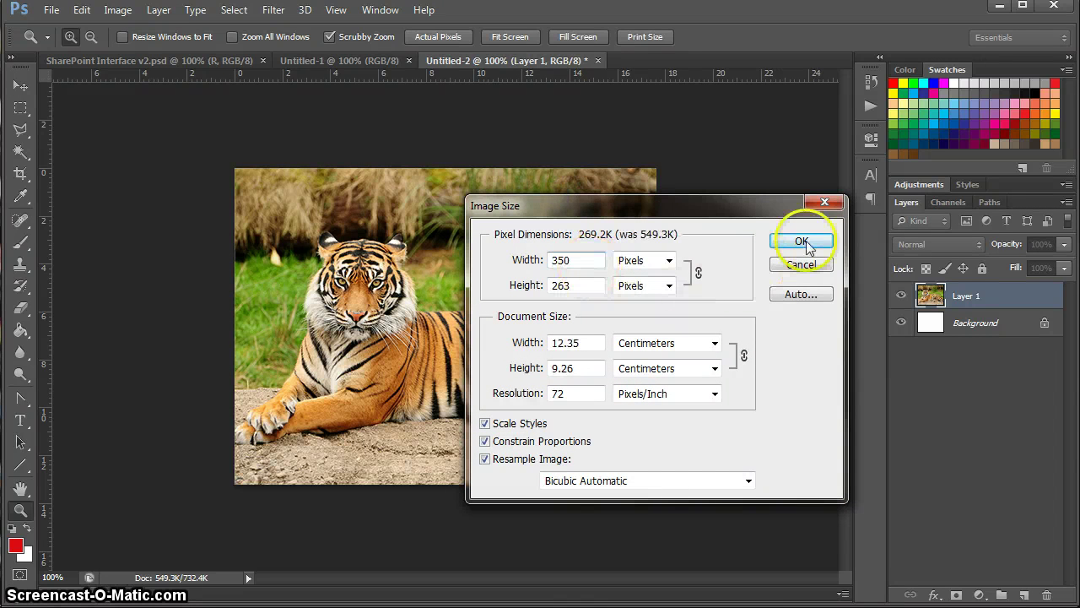
click(802, 242)
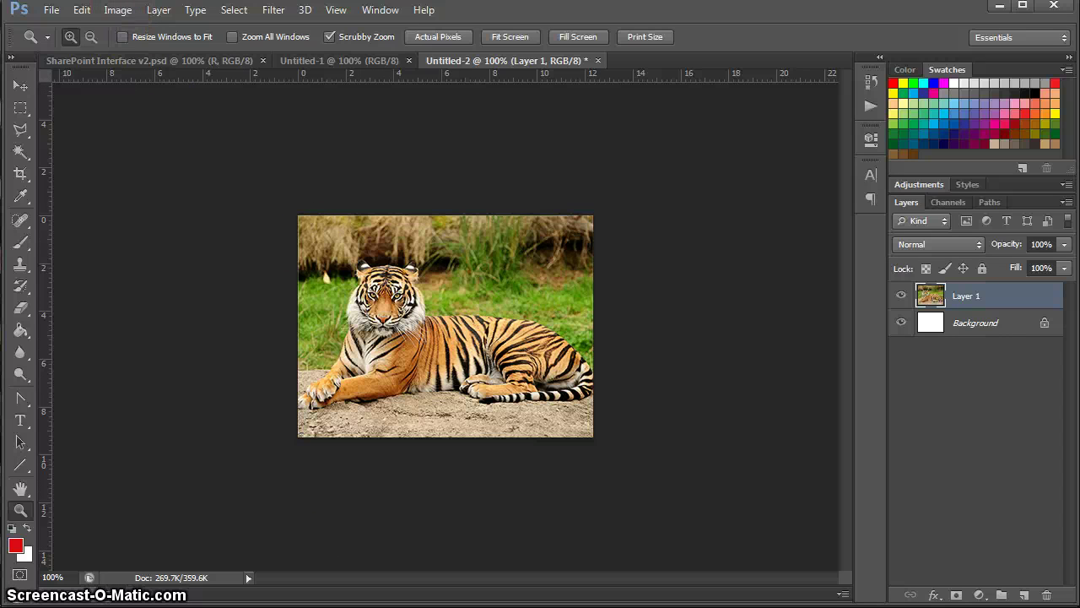
- Highlight the current task line on PowerPoint slide 17, then minimise the presentation
key(alt+Tab)
click(531, 405)
drag(531, 404, 430, 417)
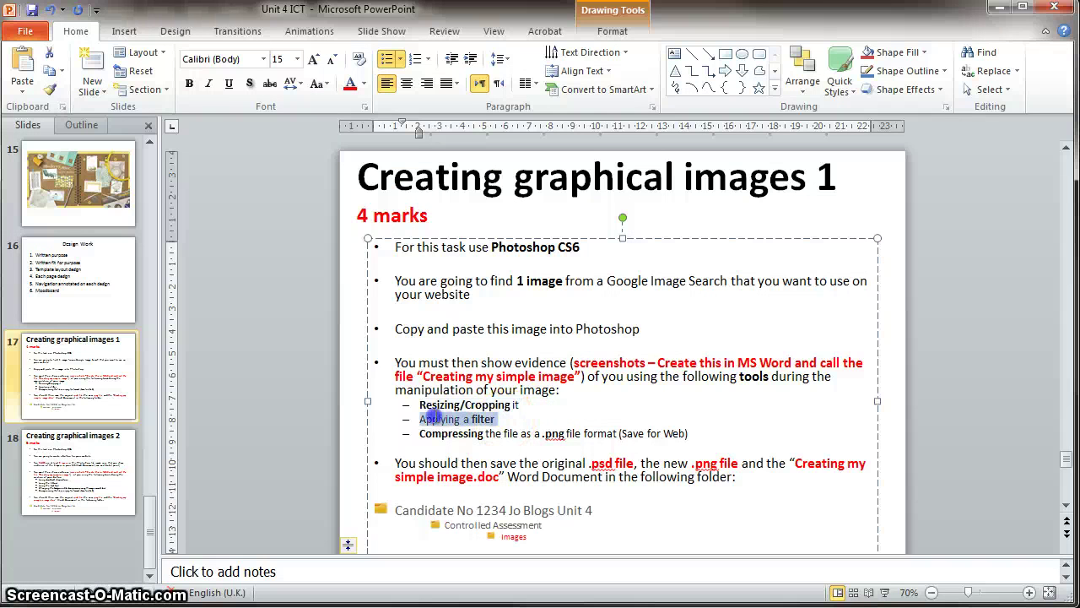
click(998, 6)
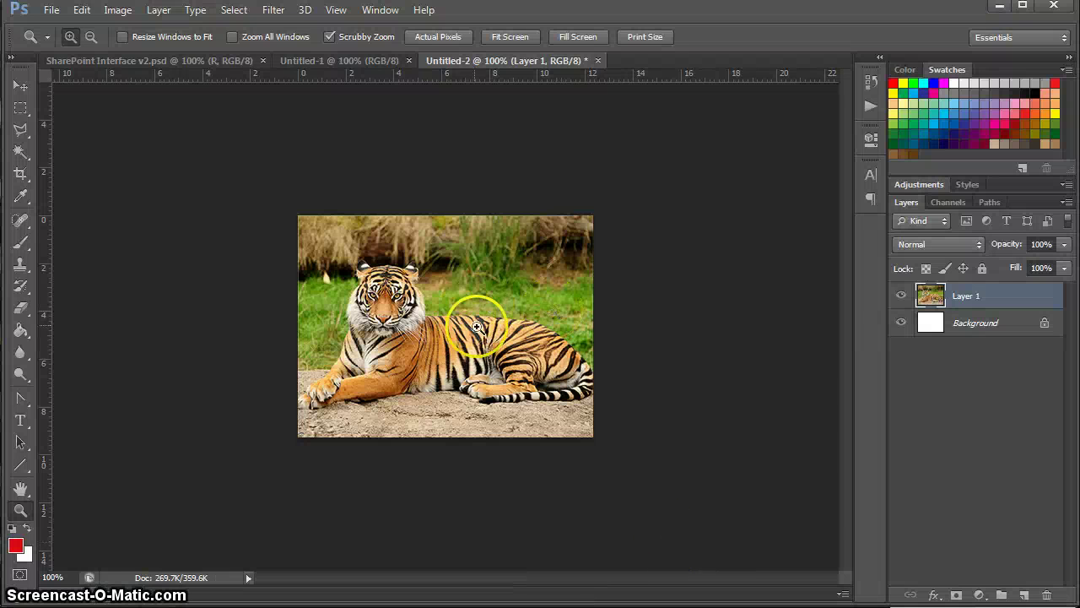
- Add a Black & White adjustment layer above Layer 1
click(983, 302)
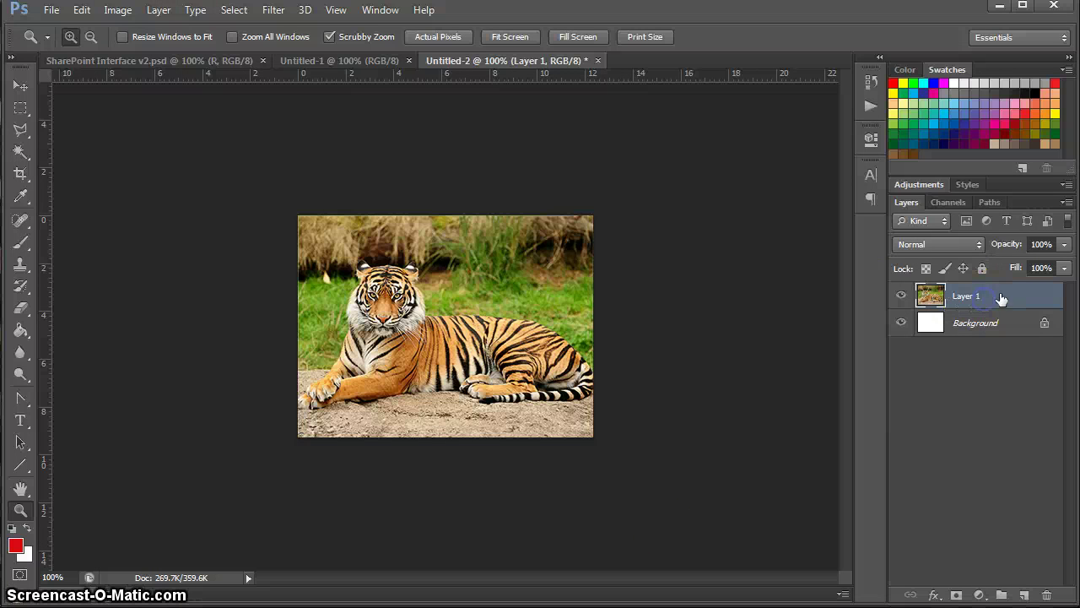
click(980, 594)
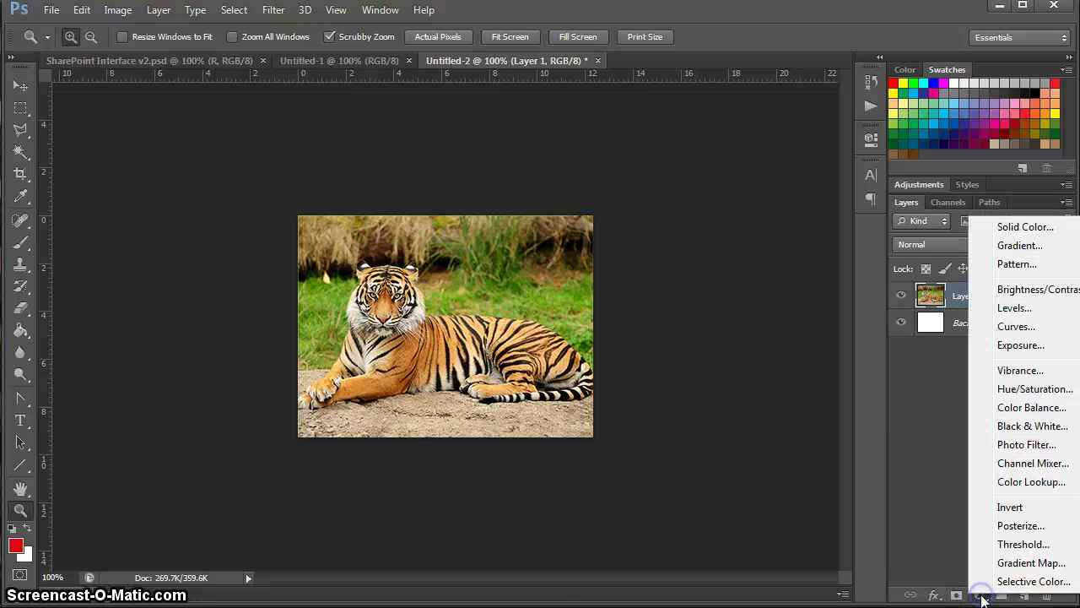
click(1021, 427)
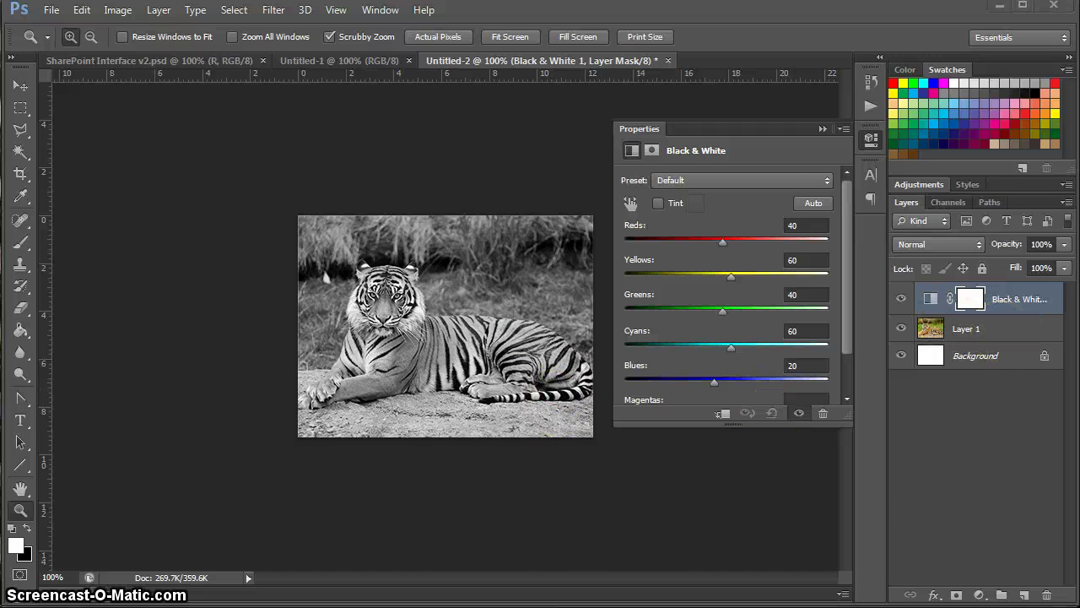
- Highlight the resizing and filter lines in the PowerPoint brief, then minimise it
key(alt+Tab)
click(514, 420)
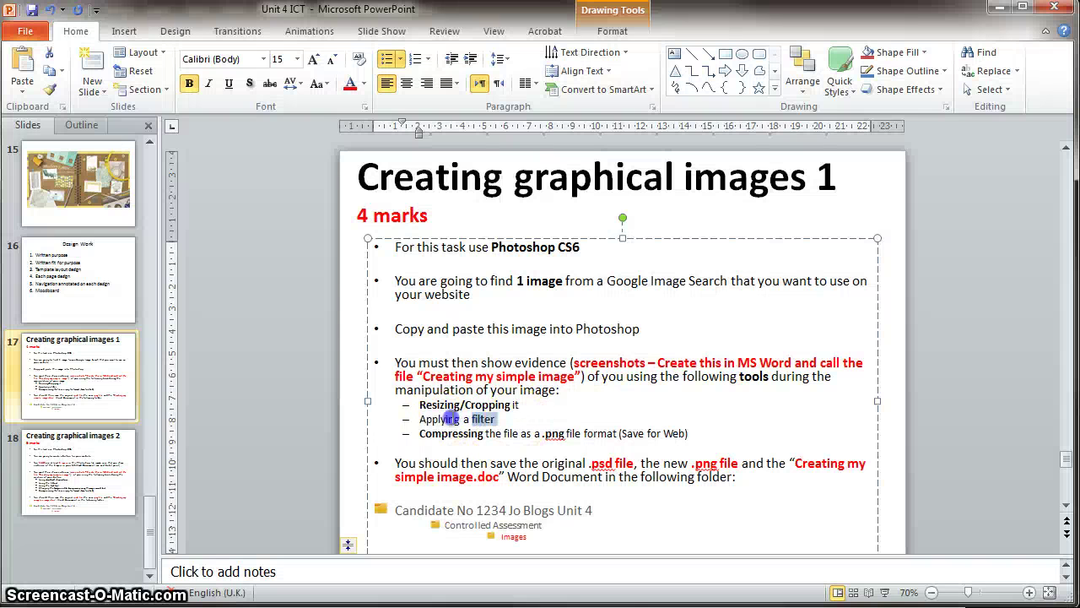
drag(441, 413, 419, 405)
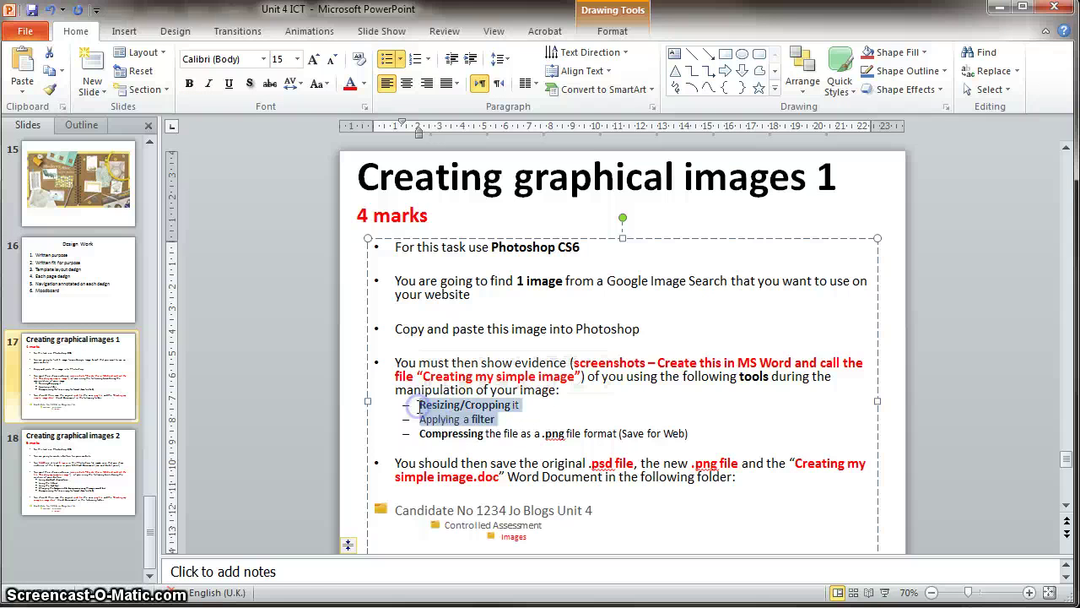
click(997, 10)
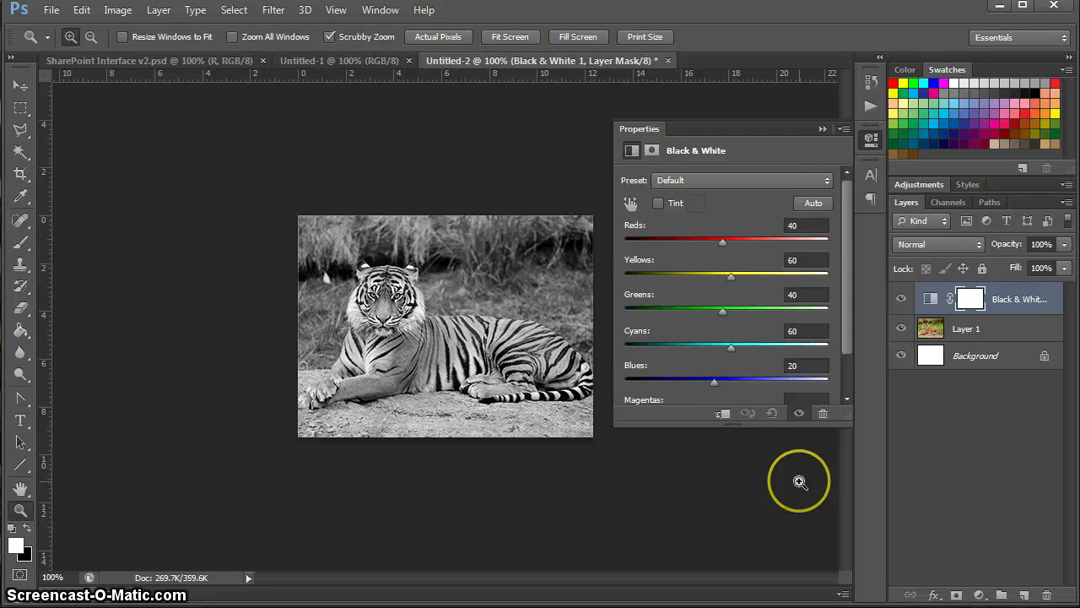
click(822, 129)
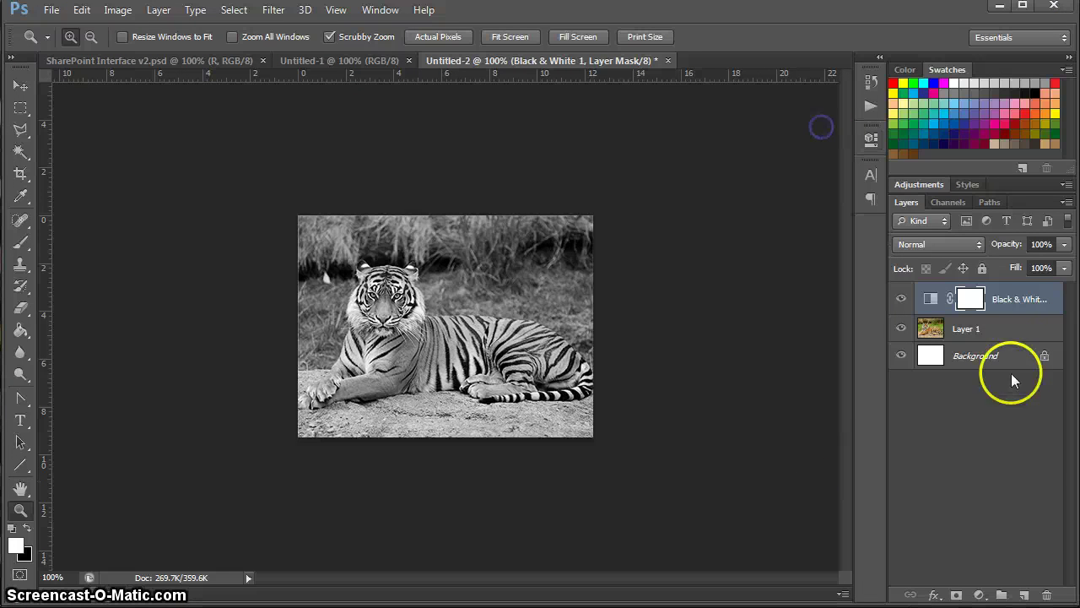
click(979, 336)
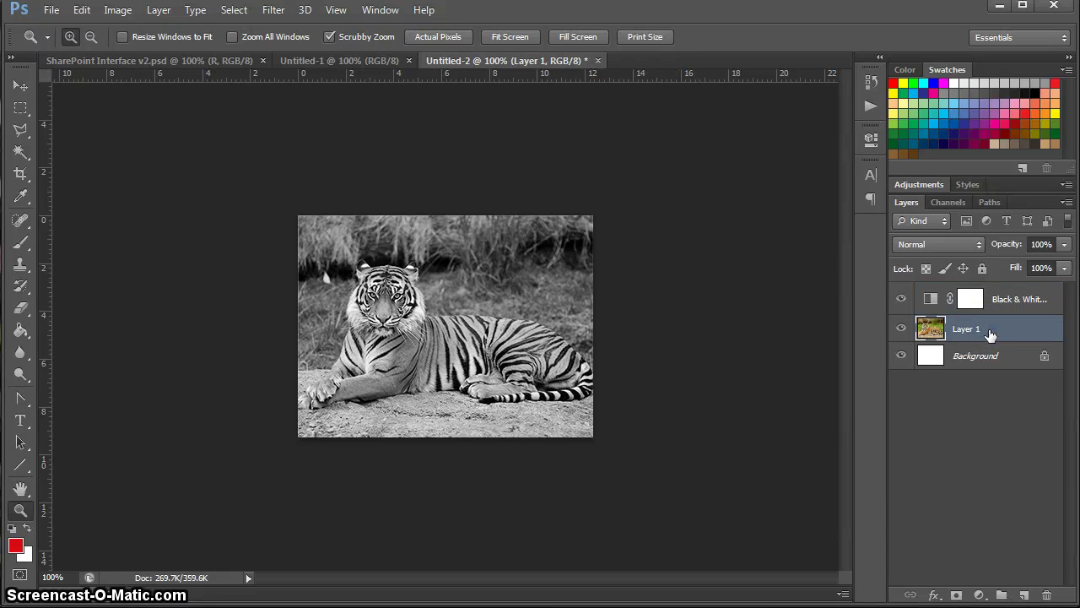
mouse_move(989, 336)
mouse_down()
mouse_move(989, 595)
mouse_move(1022, 594)
mouse_up()
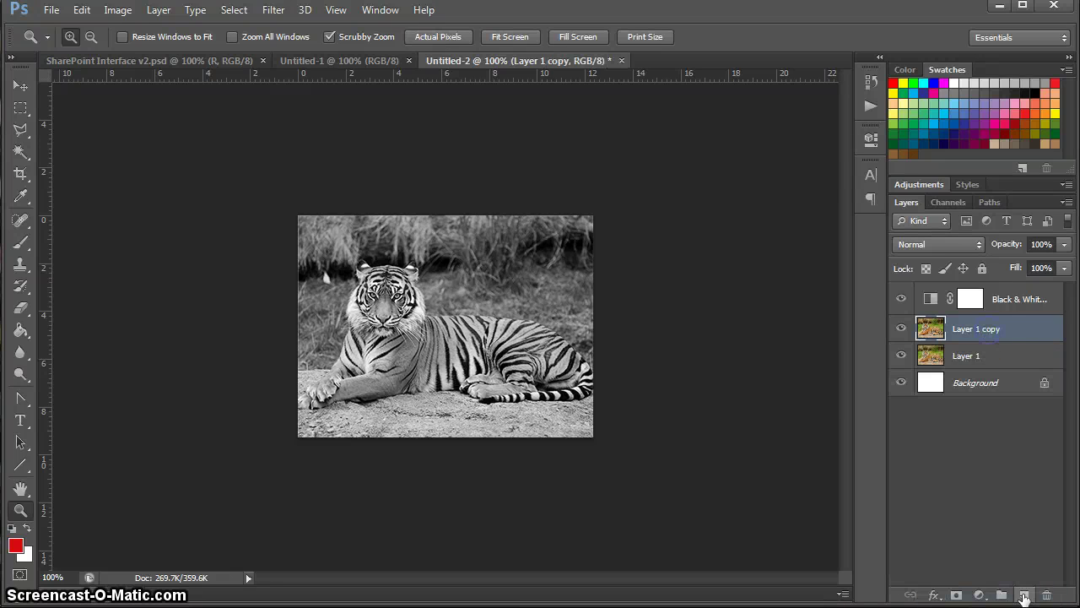
click(981, 355)
click(984, 329)
click(979, 354)
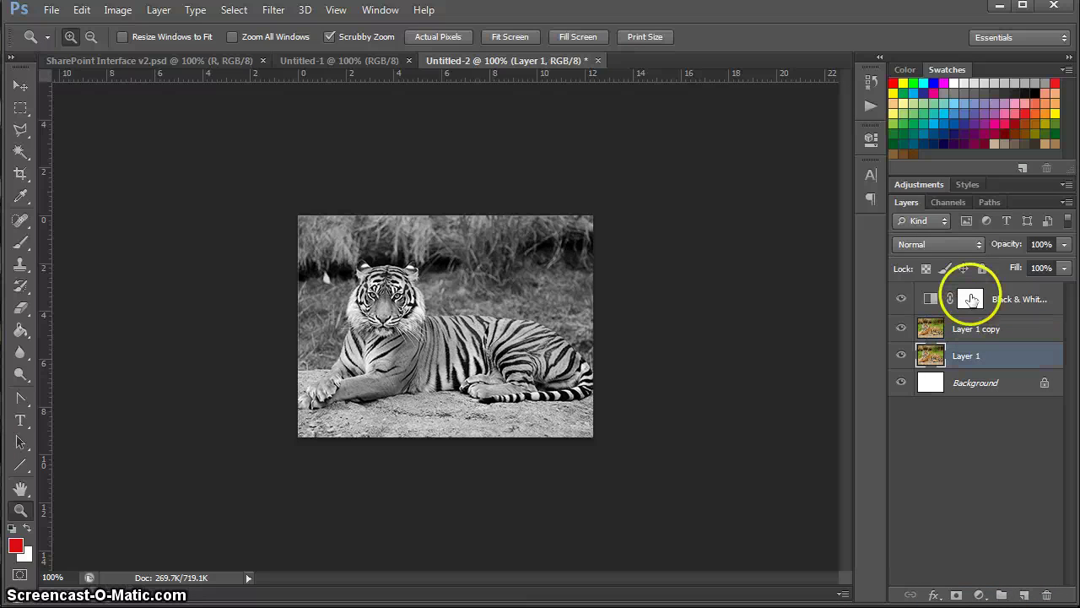
click(1003, 301)
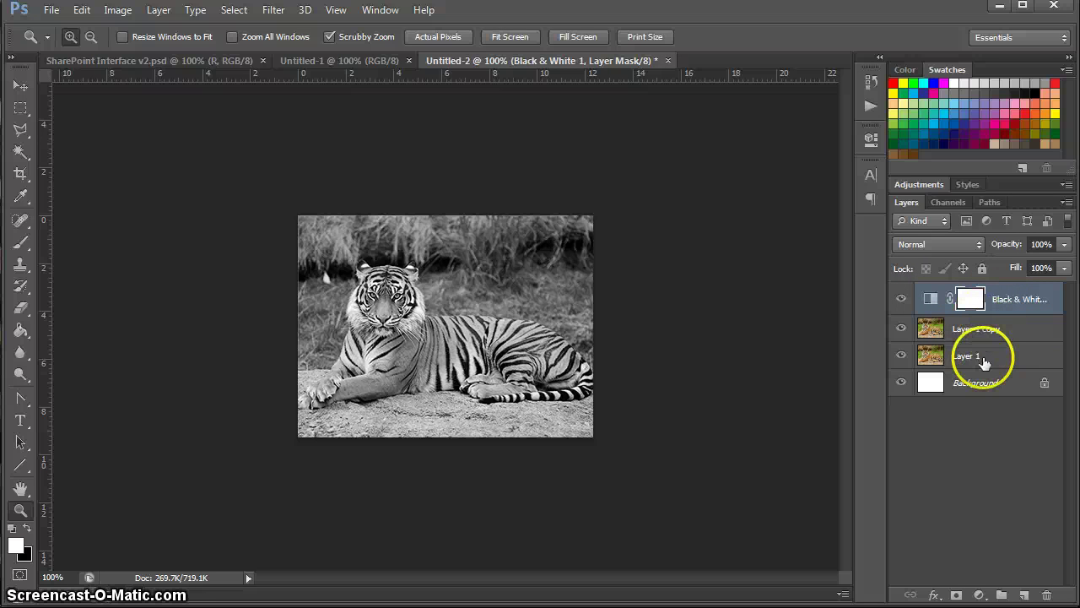
drag(1004, 295, 1004, 345)
click(1001, 296)
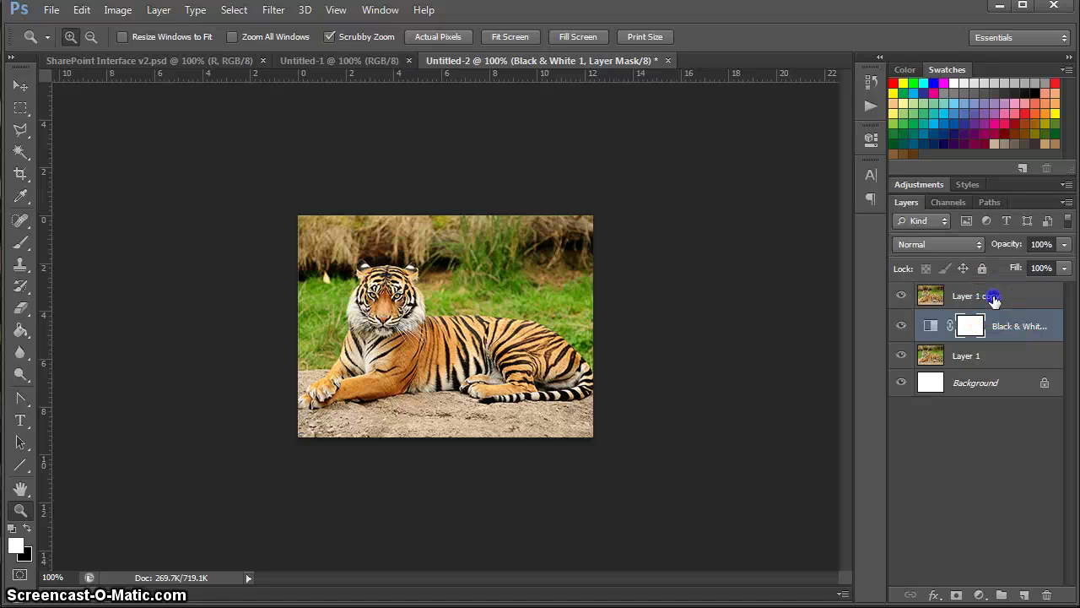
click(983, 299)
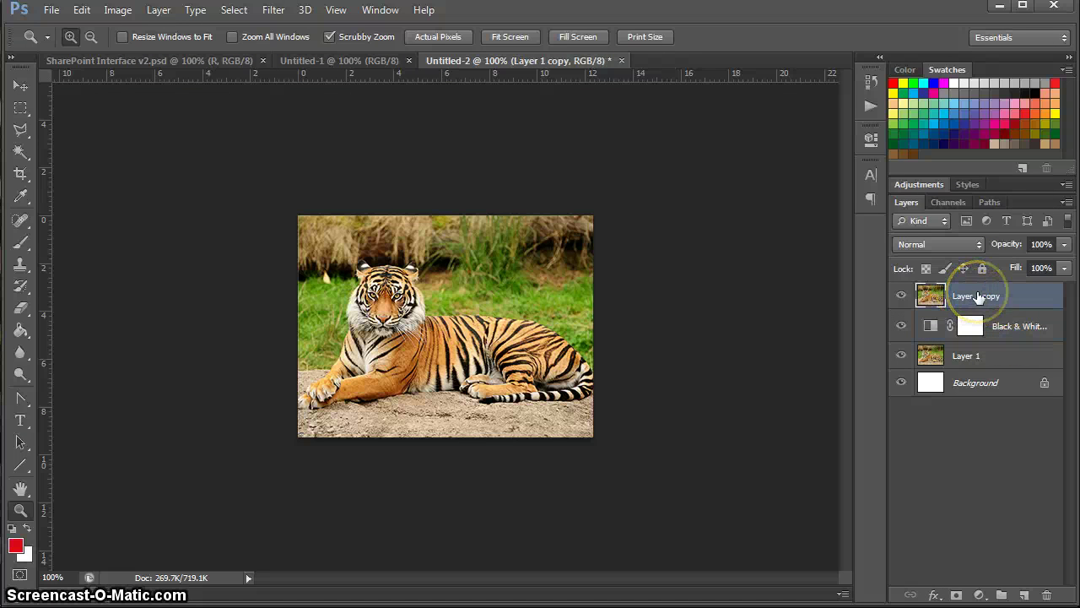
click(1000, 329)
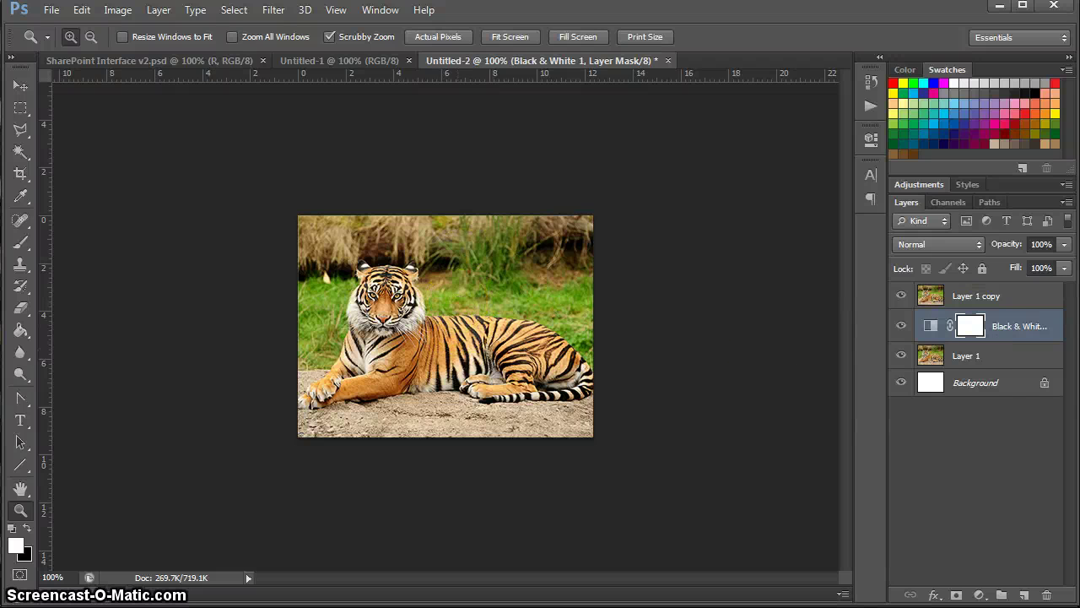
click(995, 362)
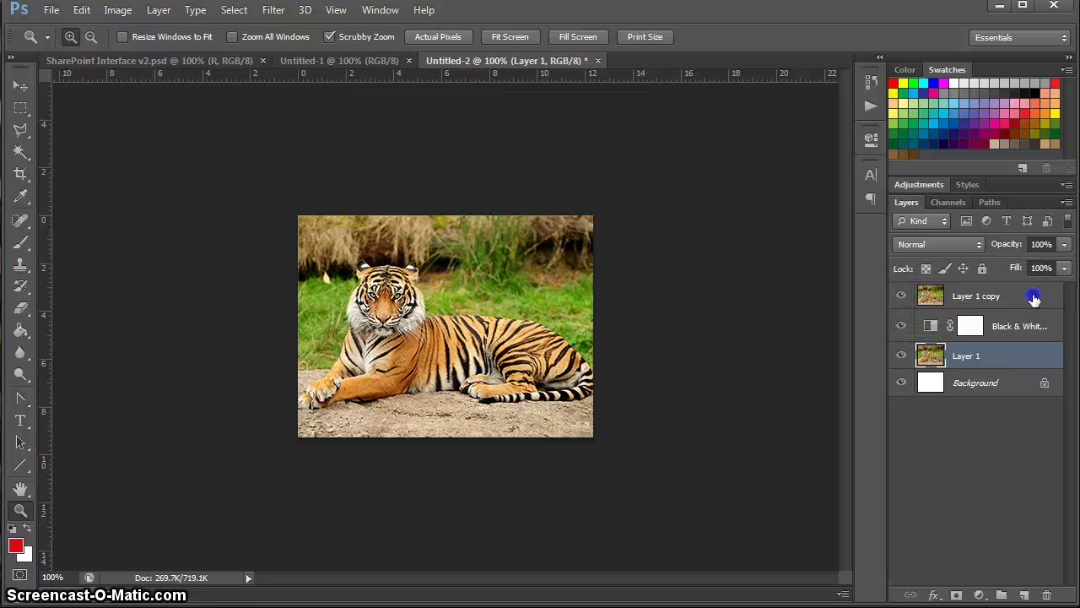
click(902, 302)
click(902, 297)
double_click(1015, 327)
click(970, 326)
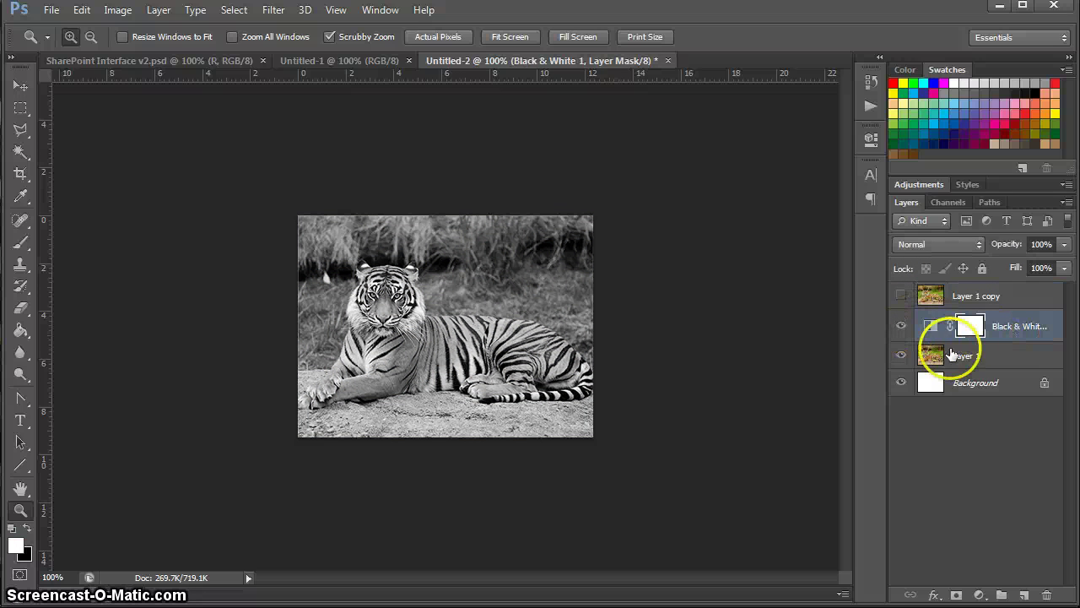
click(964, 357)
click(1022, 326)
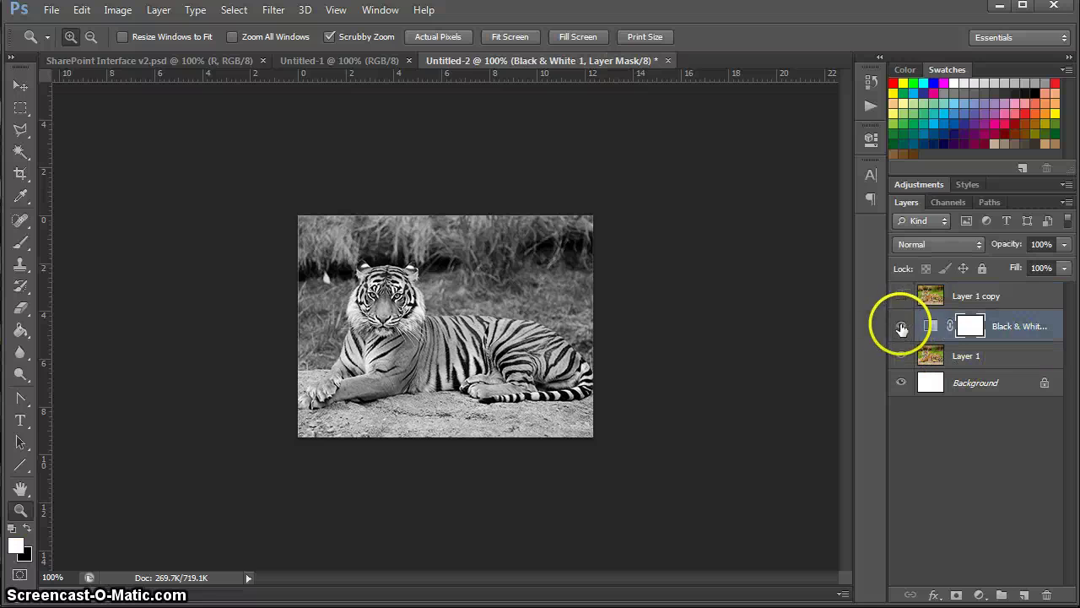
click(903, 326)
click(902, 327)
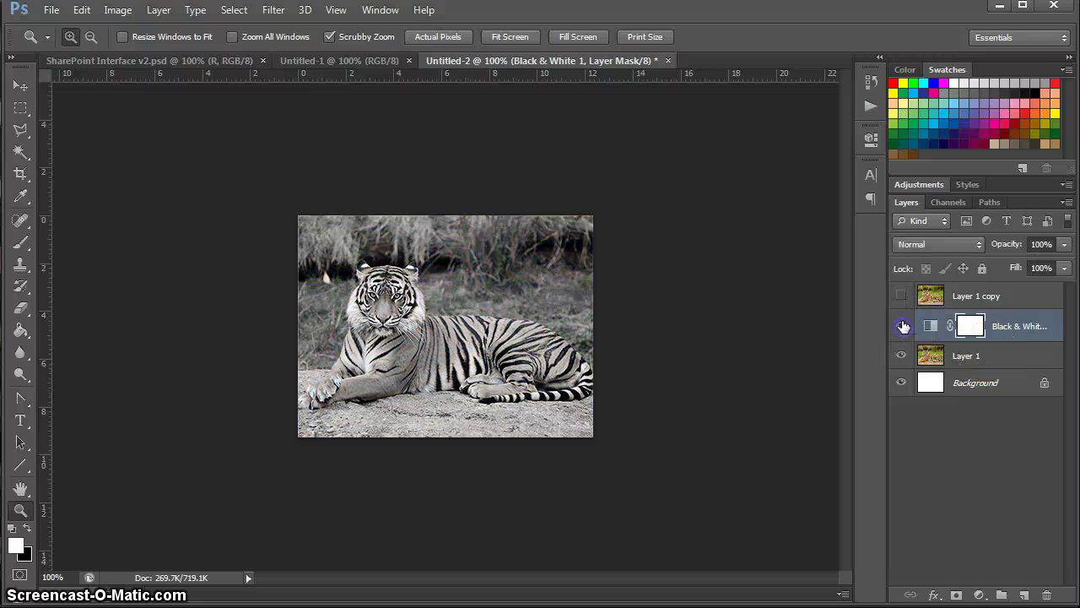
click(901, 296)
click(992, 303)
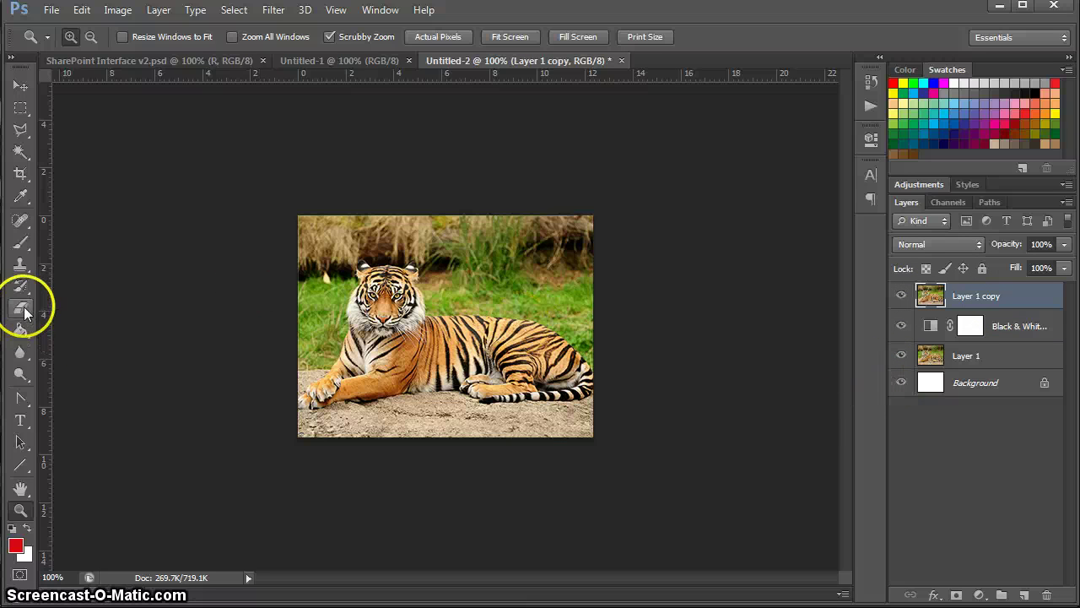
- Pick the Eraser tool with a 72 px brush
click(20, 307)
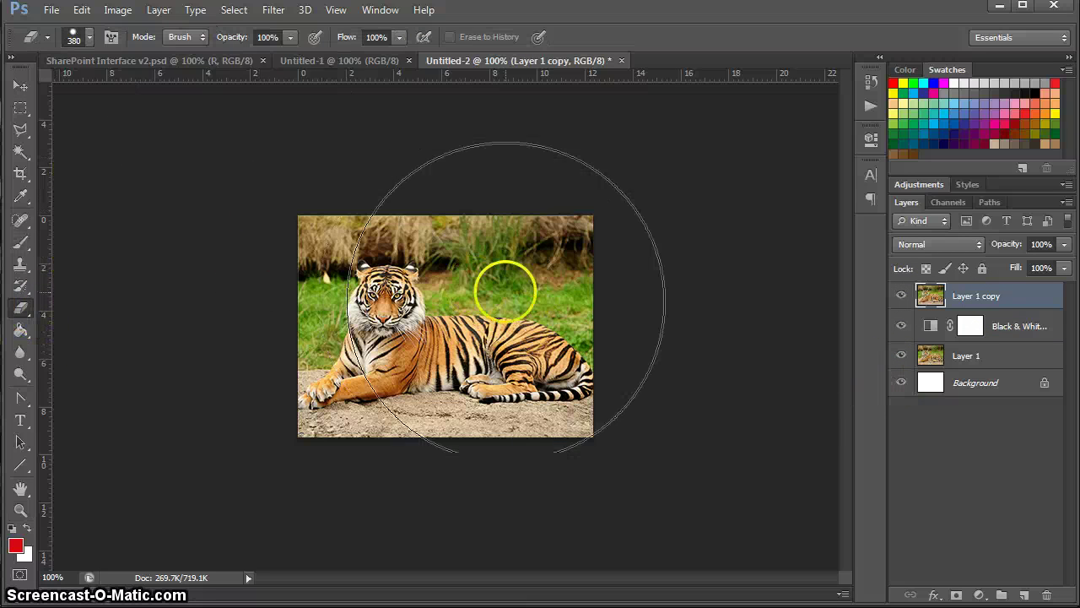
click(90, 38)
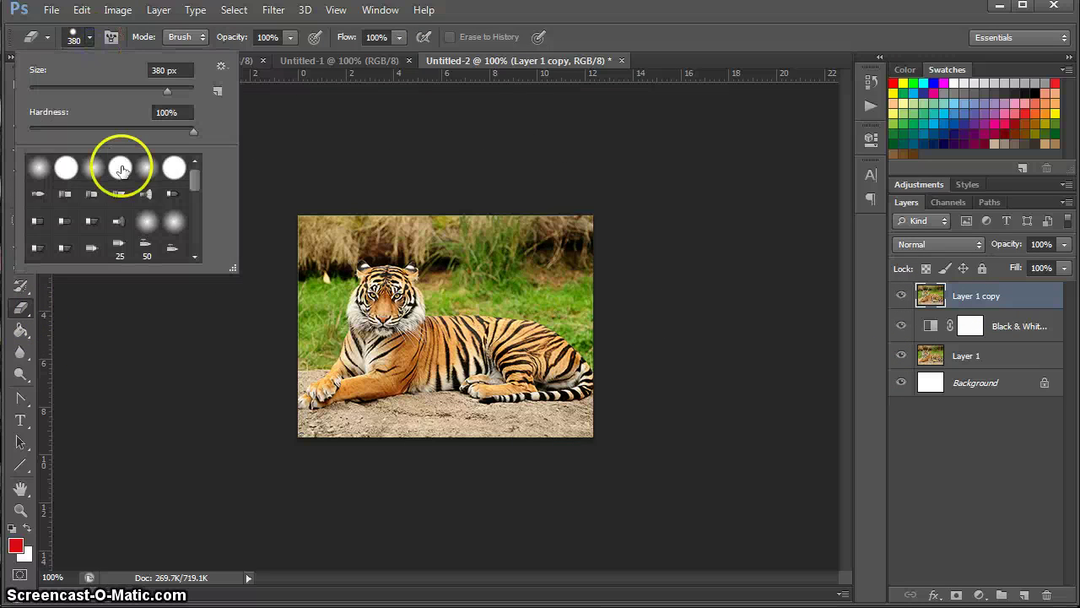
click(107, 88)
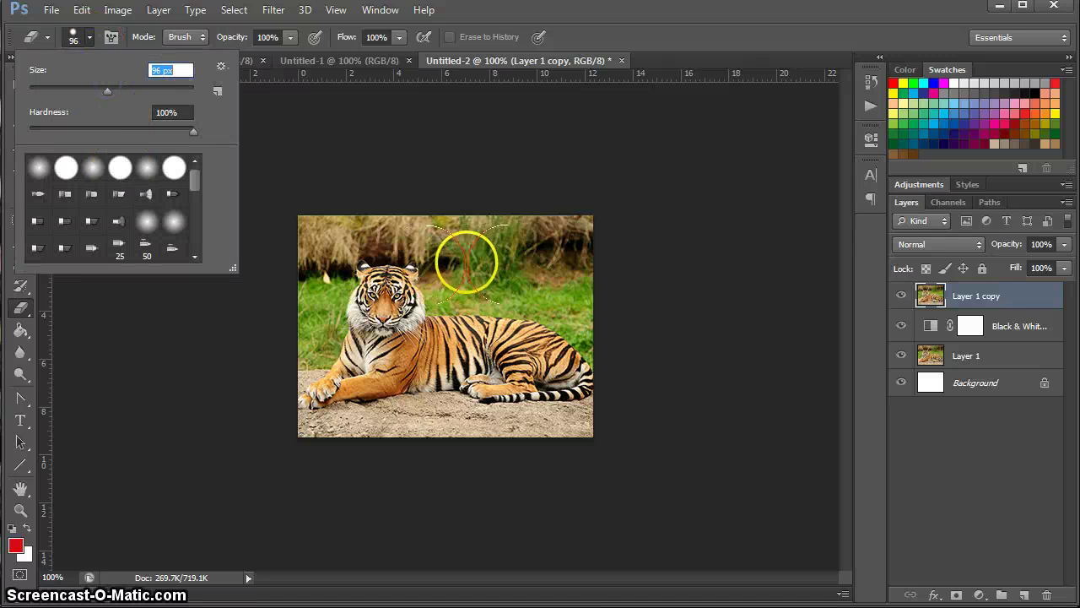
click(88, 88)
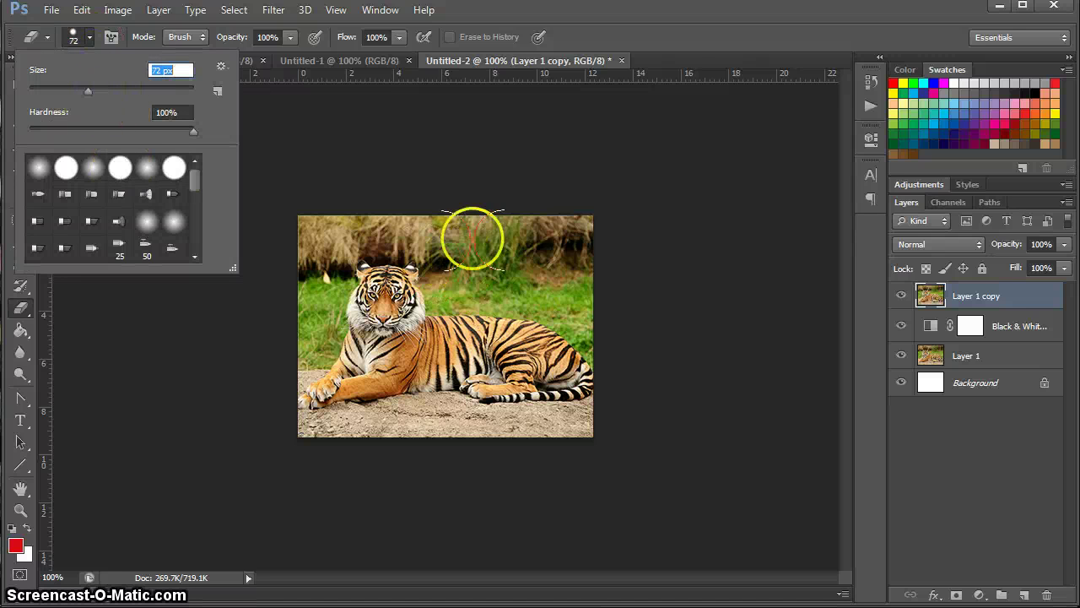
click(494, 174)
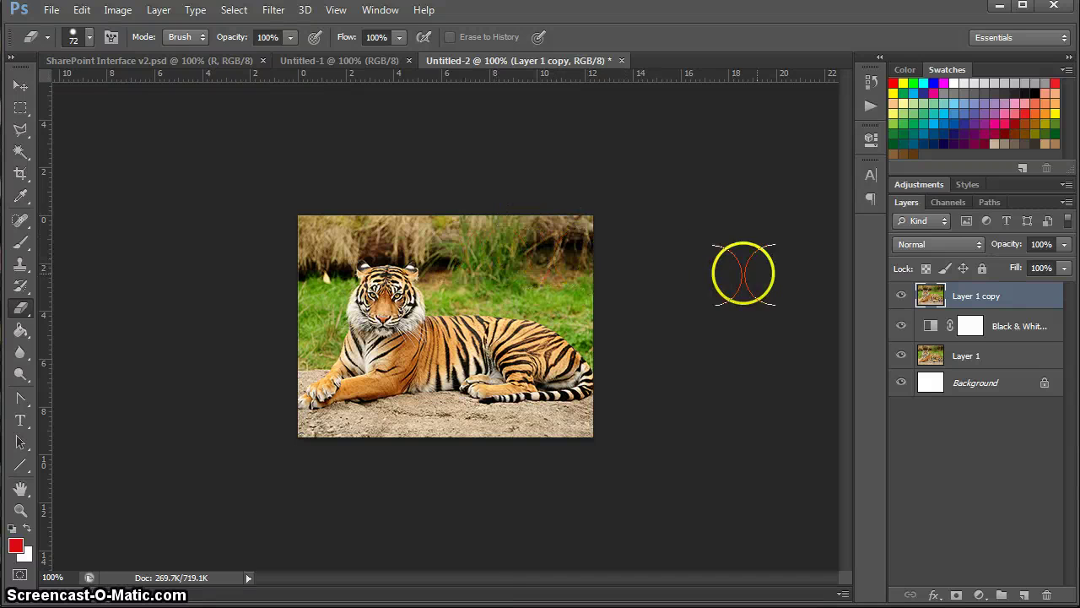
- Erase the top-right background from Layer 1 copy, hiding the lower layers to check
click(1009, 321)
click(988, 354)
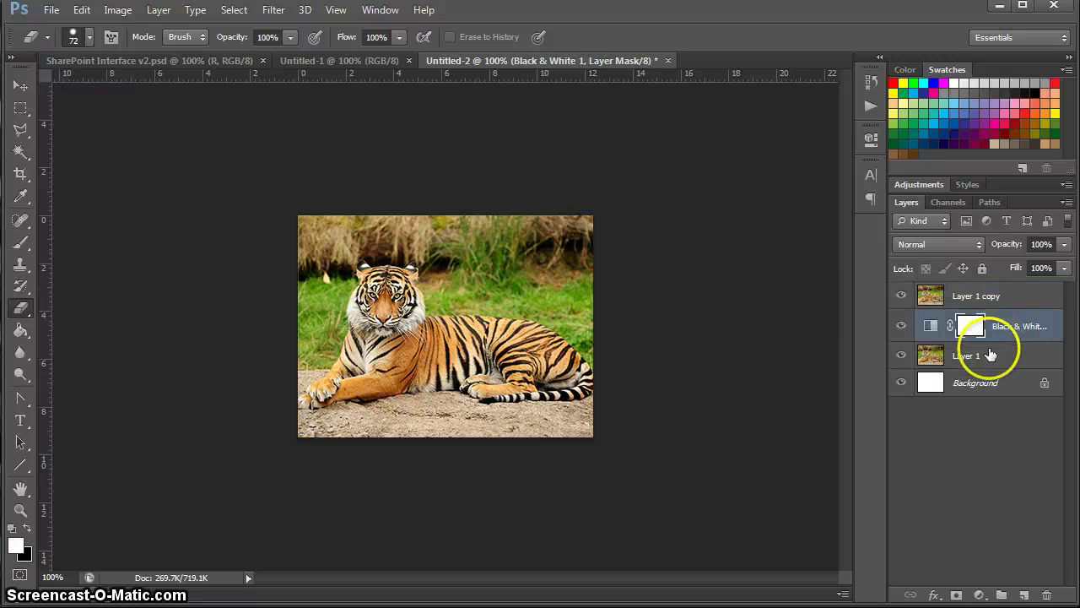
click(977, 293)
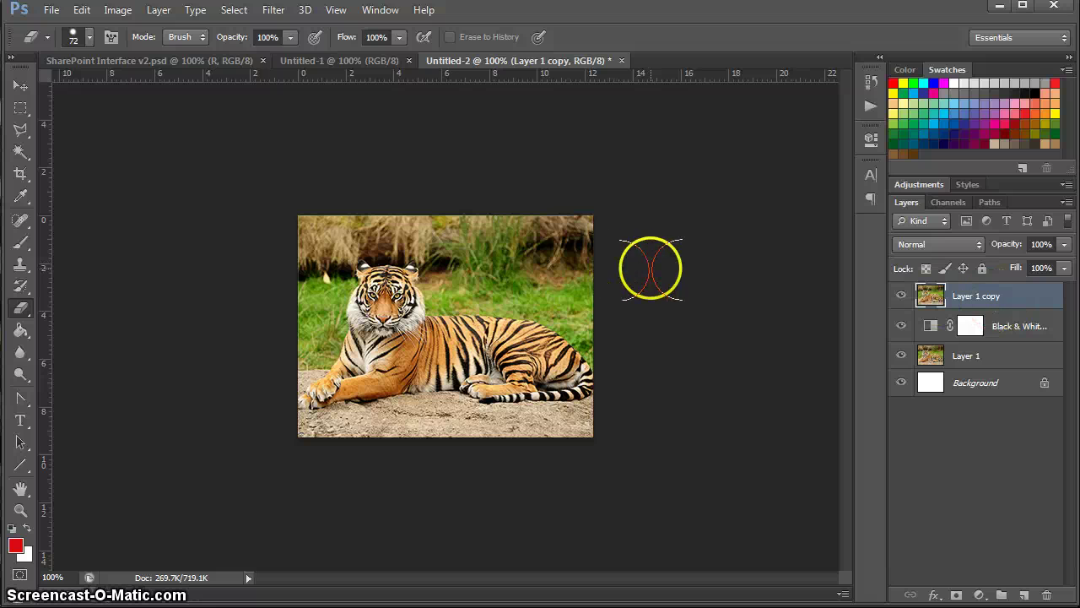
mouse_move(564, 296)
mouse_down()
mouse_move(539, 293)
mouse_move(496, 248)
mouse_up()
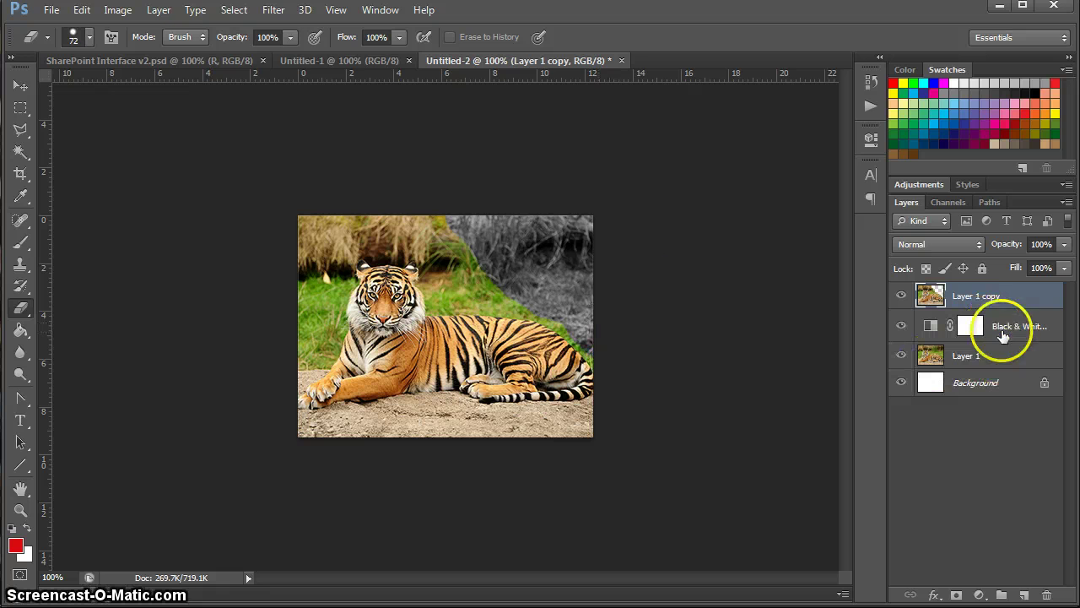
drag(900, 326, 899, 389)
click(979, 296)
- Erase more upper background and the rock below, with the greyscale layers visible again
mouse_move(491, 233)
mouse_down()
mouse_move(341, 226)
mouse_move(317, 254)
mouse_up()
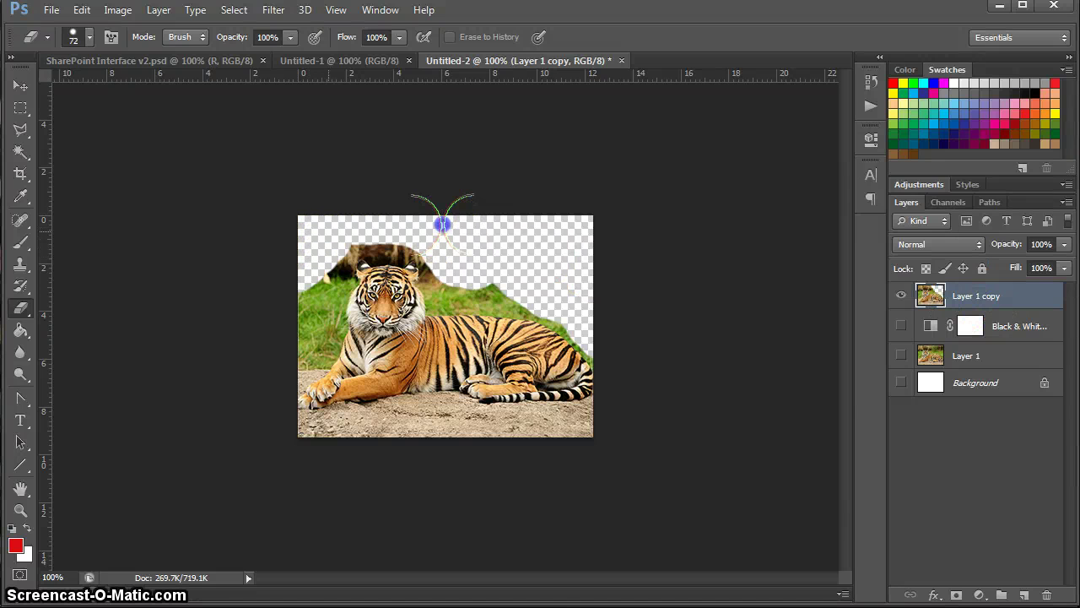
click(901, 326)
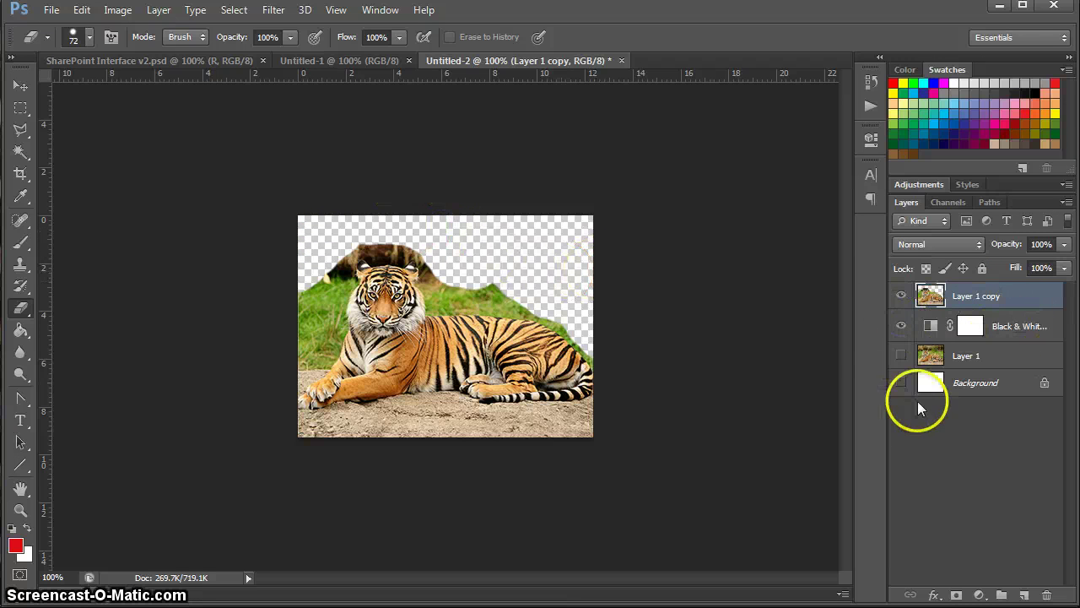
click(901, 356)
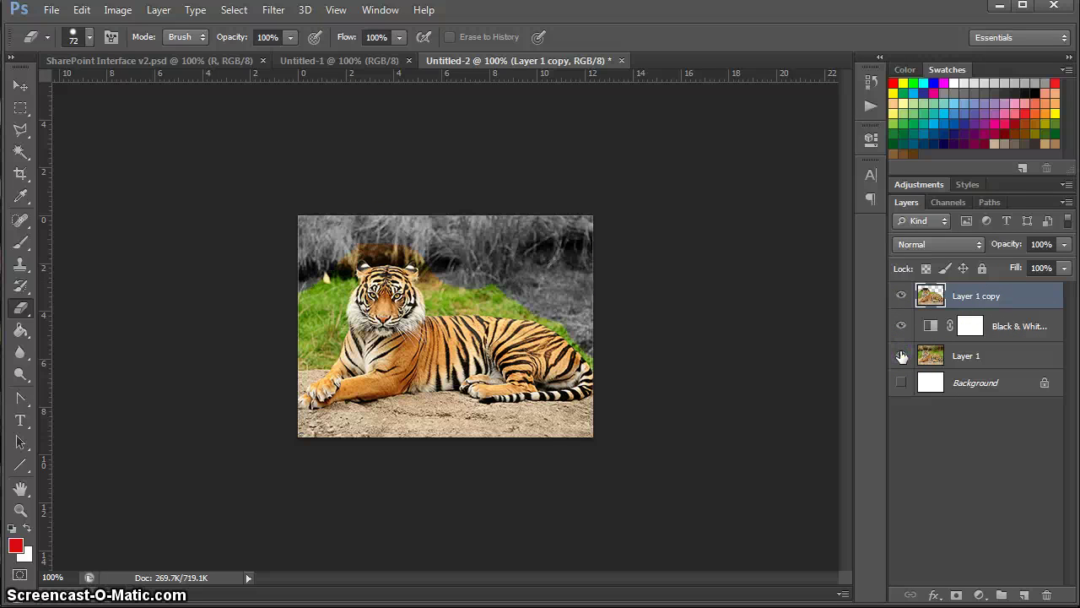
click(494, 284)
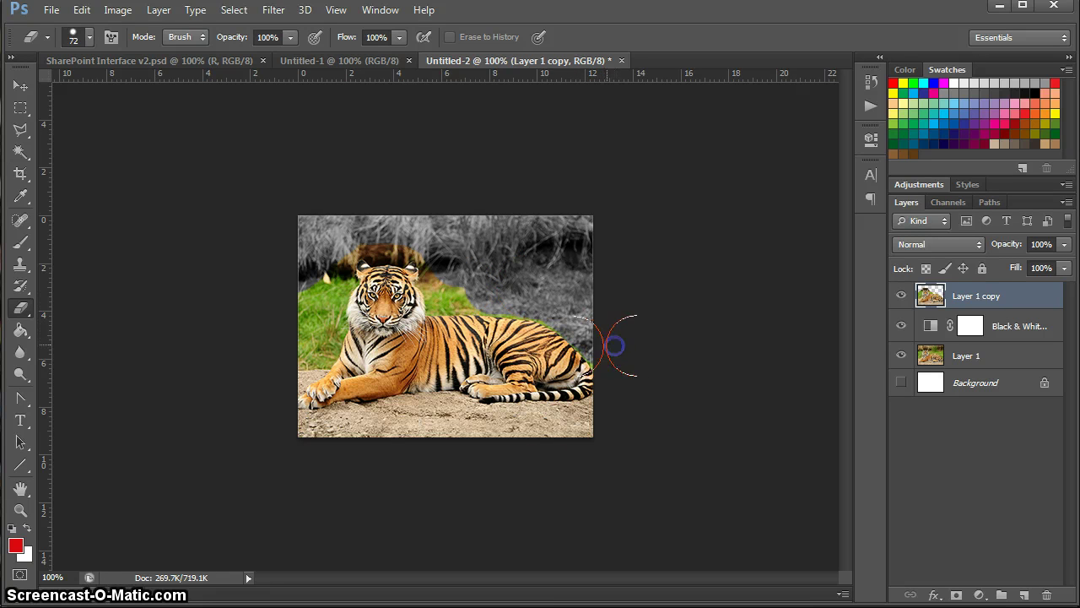
click(445, 422)
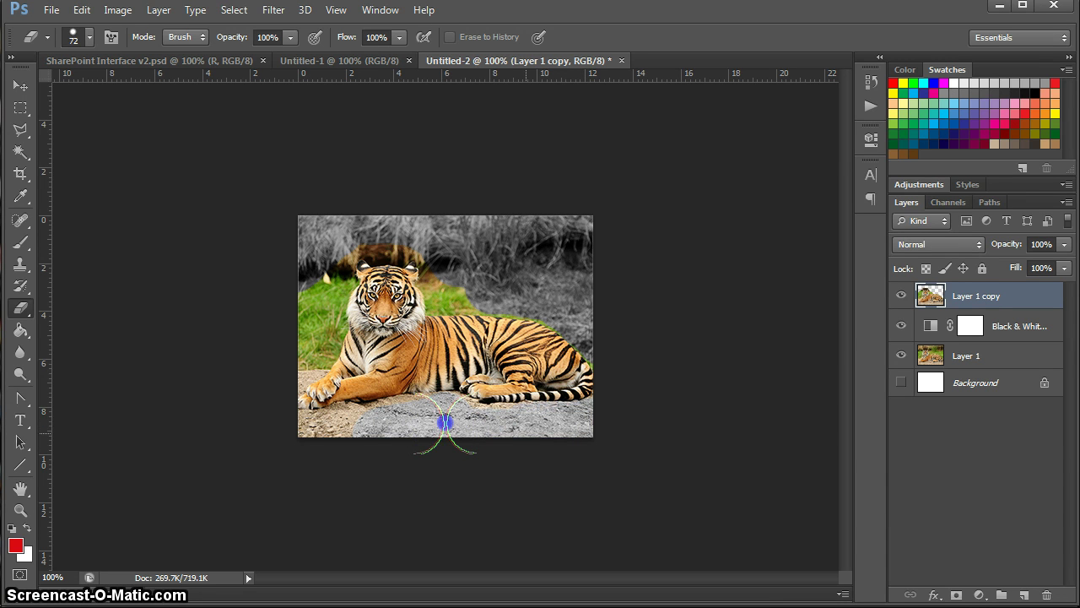
mouse_move(445, 421)
mouse_down()
mouse_move(526, 429)
mouse_move(476, 429)
mouse_up()
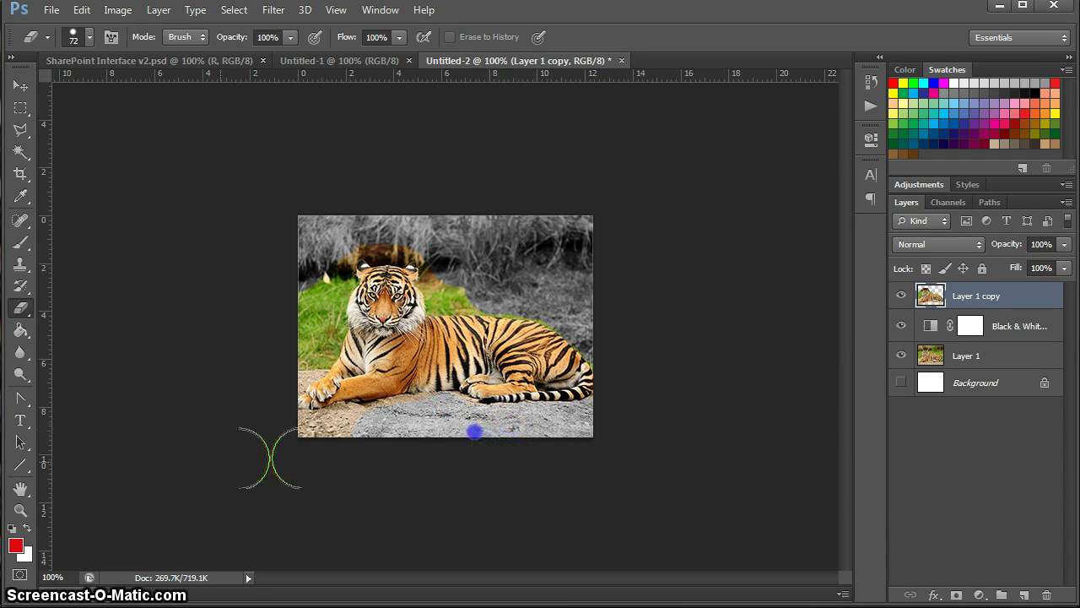
- Zoom to 200% and shrink the Eraser brush to 32 px
click(19, 513)
click(400, 358)
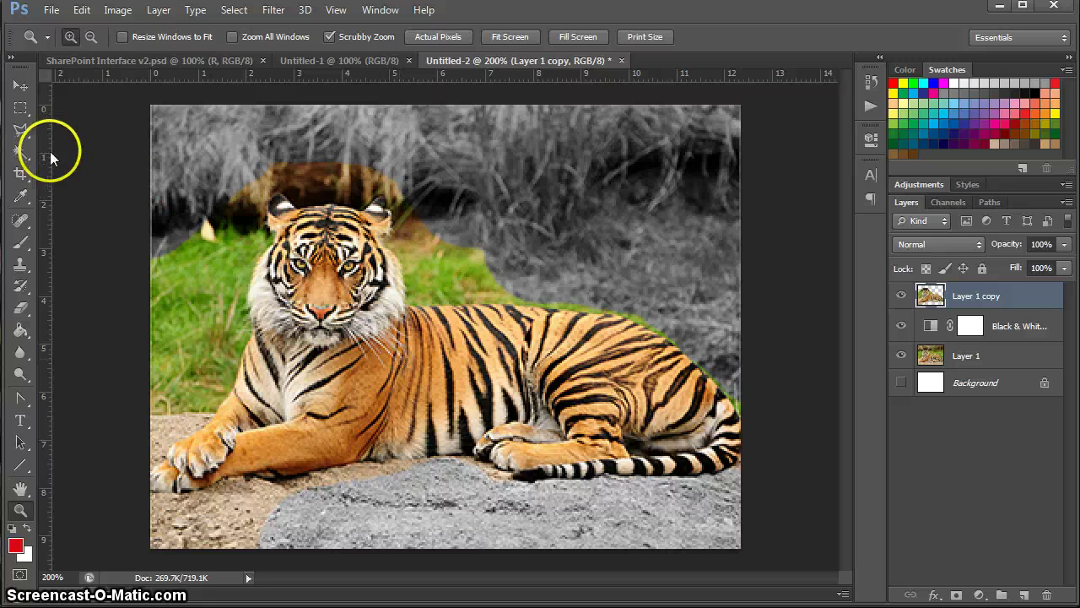
click(21, 309)
click(94, 37)
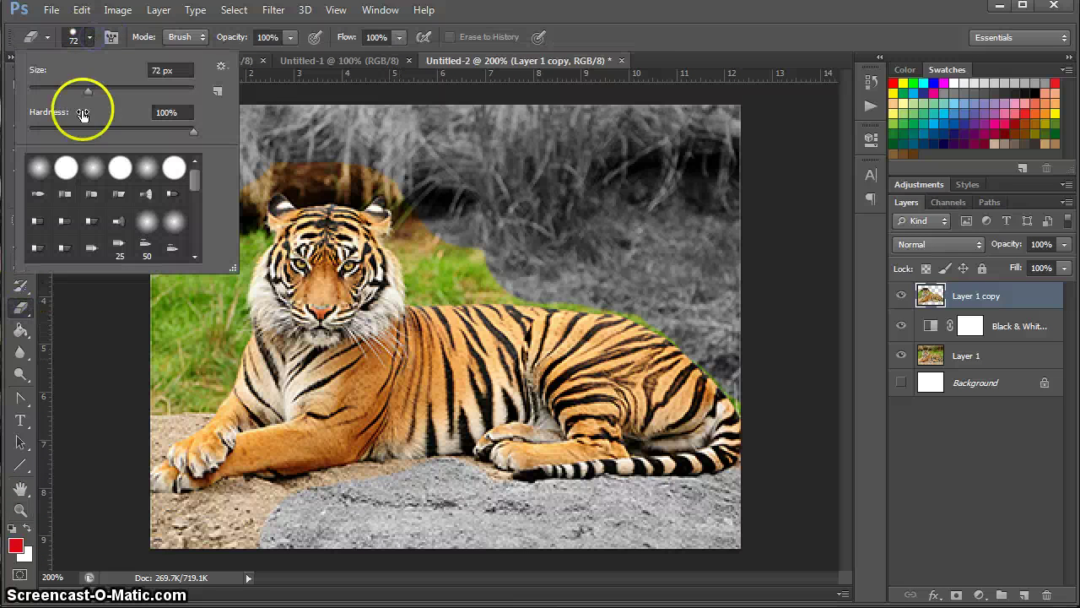
click(53, 88)
click(507, 273)
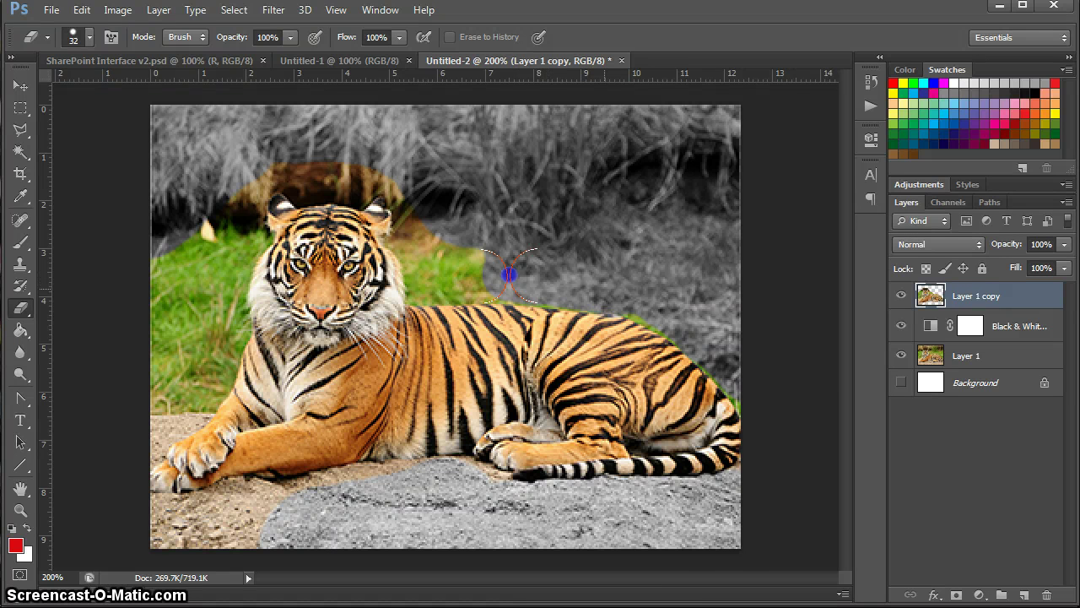
- Erase grass beside the tiger's shoulder, undoing one bad stroke along its back
drag(628, 327, 718, 591)
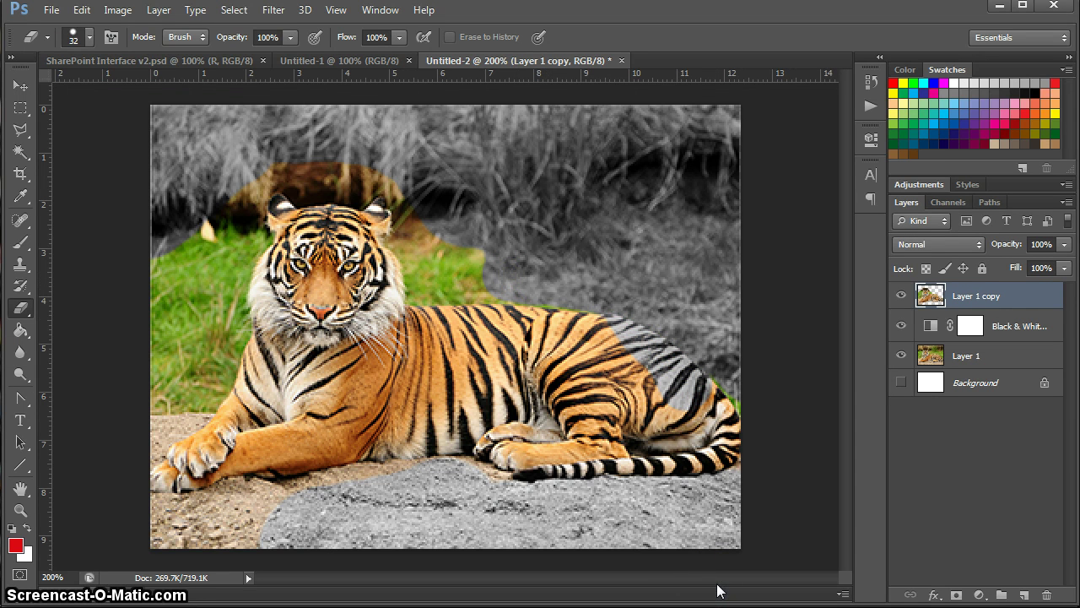
click(82, 10)
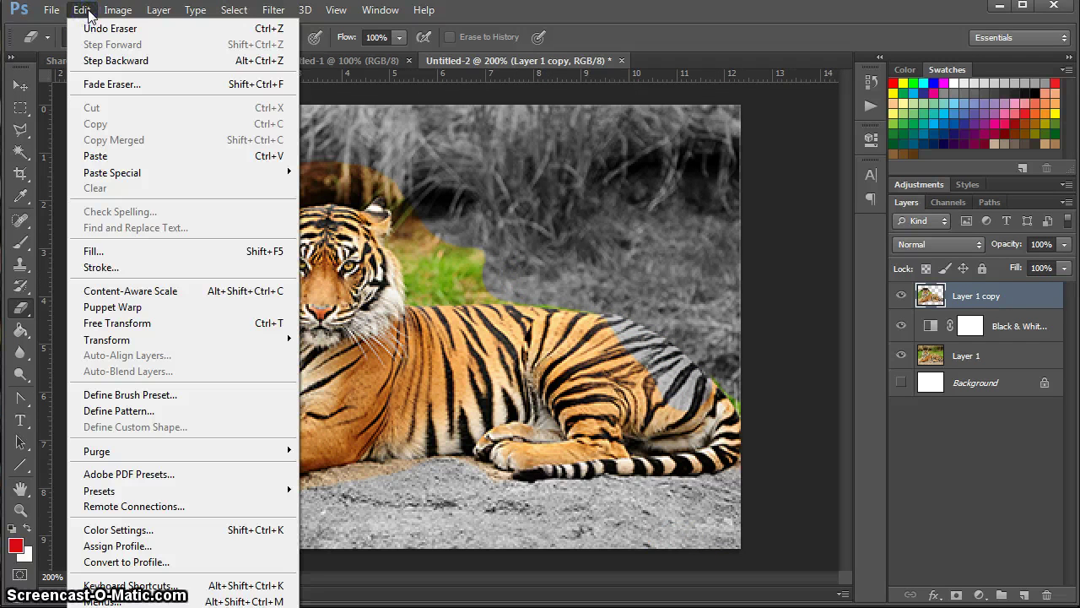
click(114, 29)
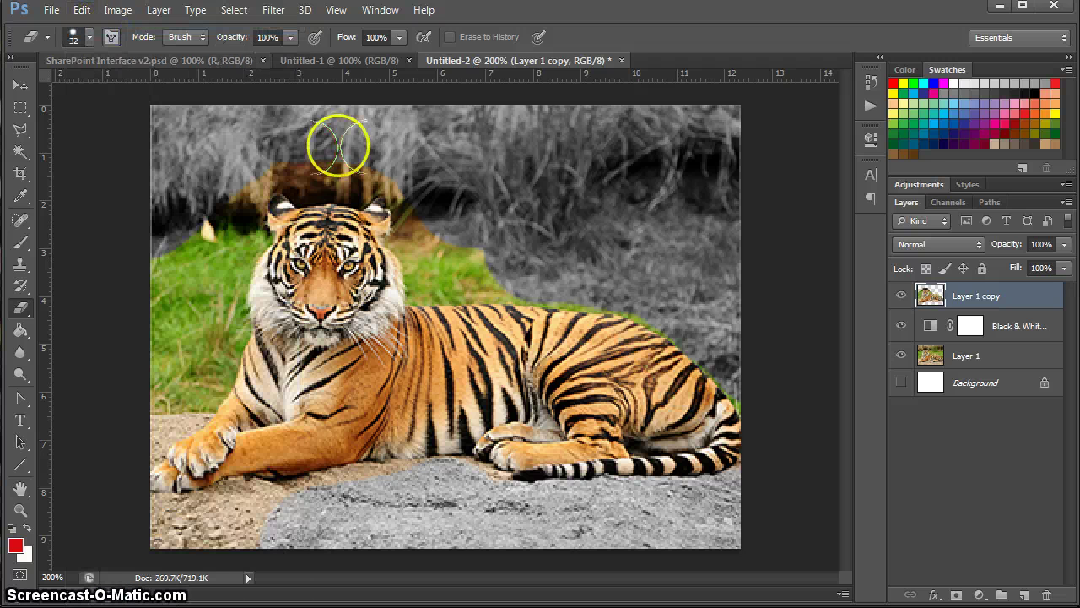
click(453, 261)
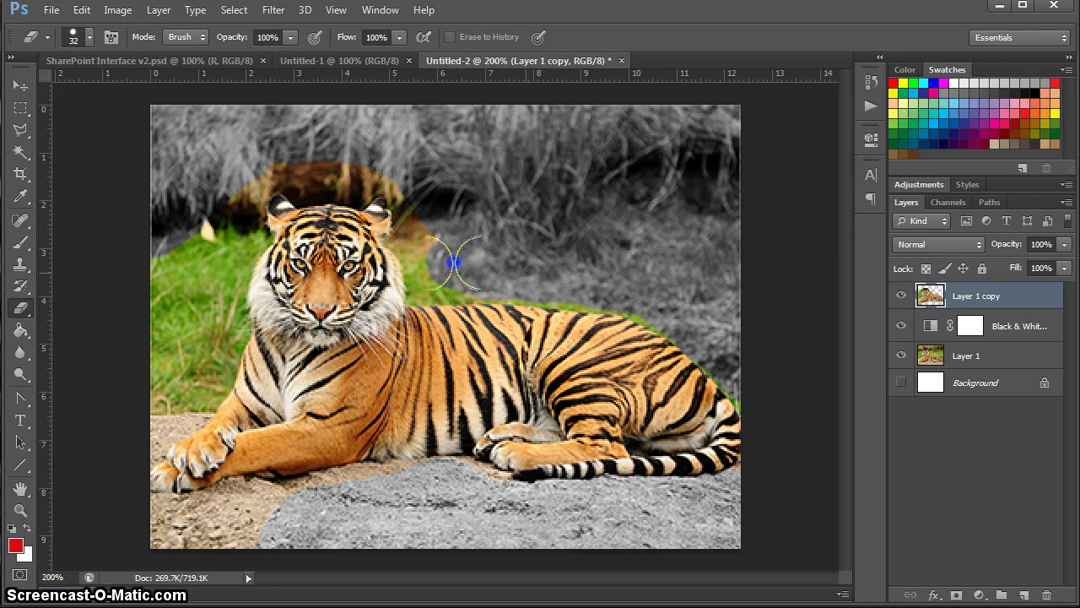
click(576, 333)
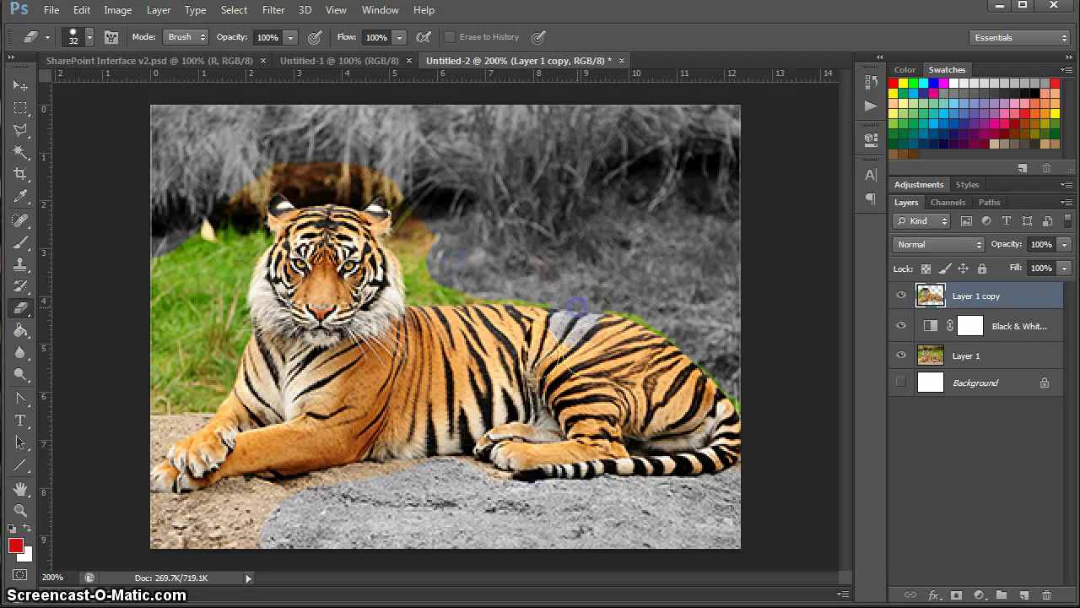
click(442, 278)
click(492, 276)
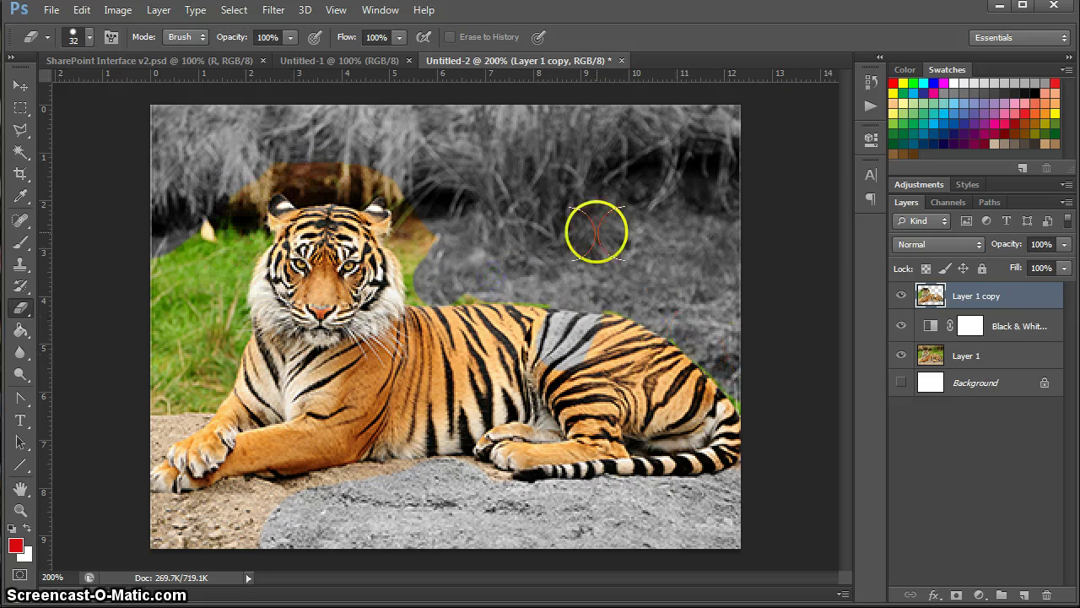
- Show the History panel and step back through every state to the blank new document
click(390, 20)
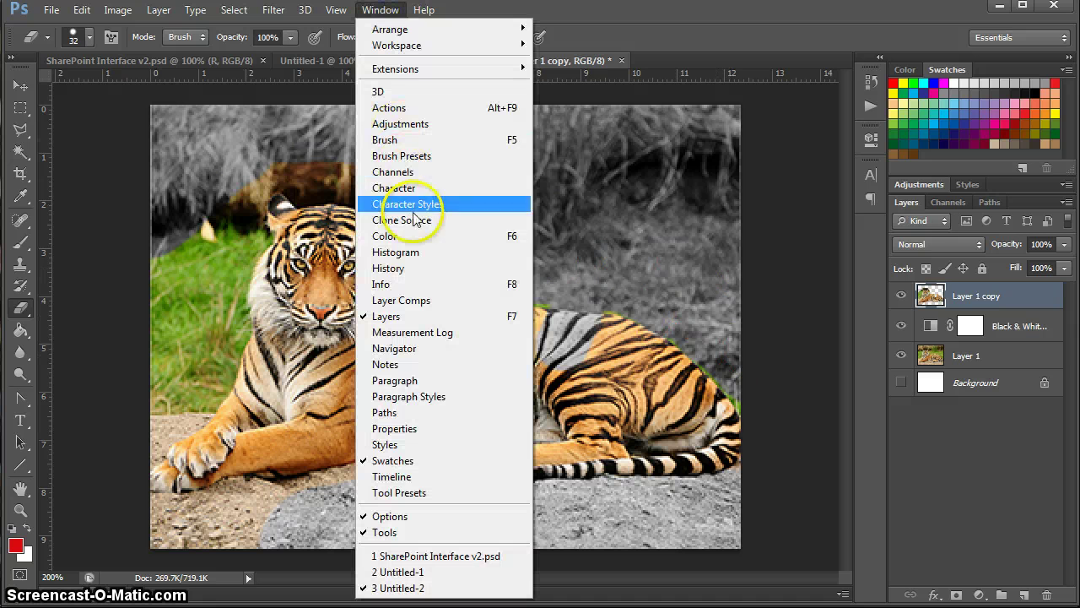
click(409, 270)
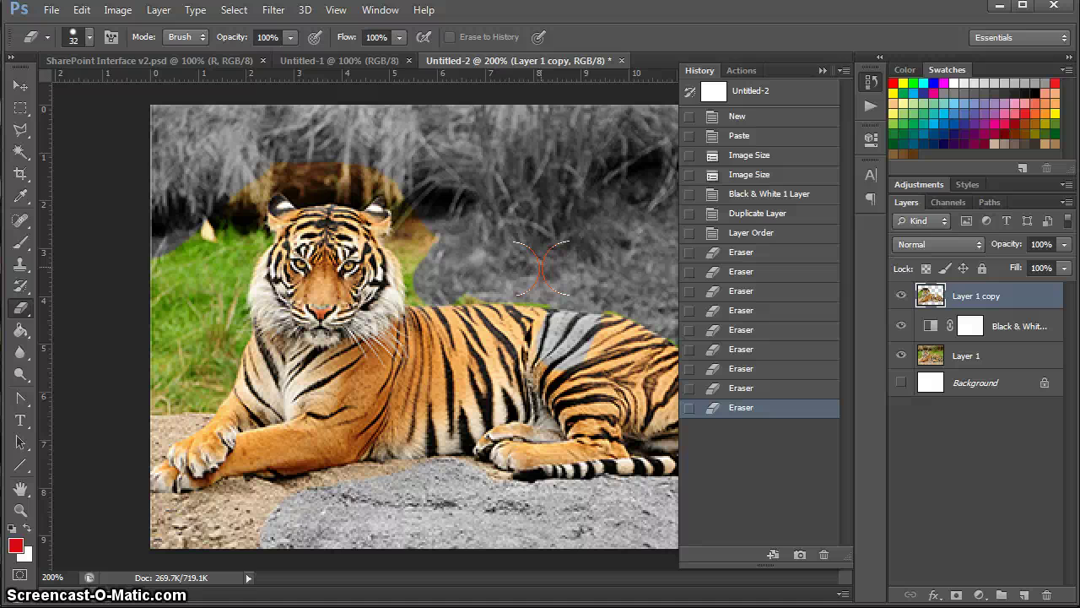
click(749, 386)
click(750, 368)
click(751, 348)
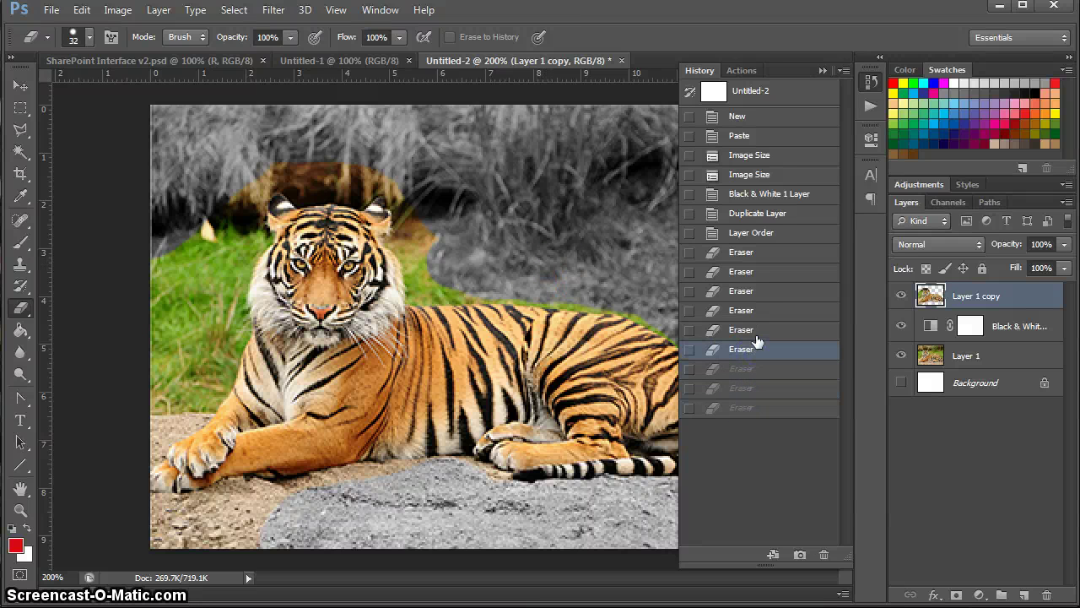
click(755, 329)
click(755, 310)
click(758, 290)
click(757, 270)
click(760, 250)
click(761, 234)
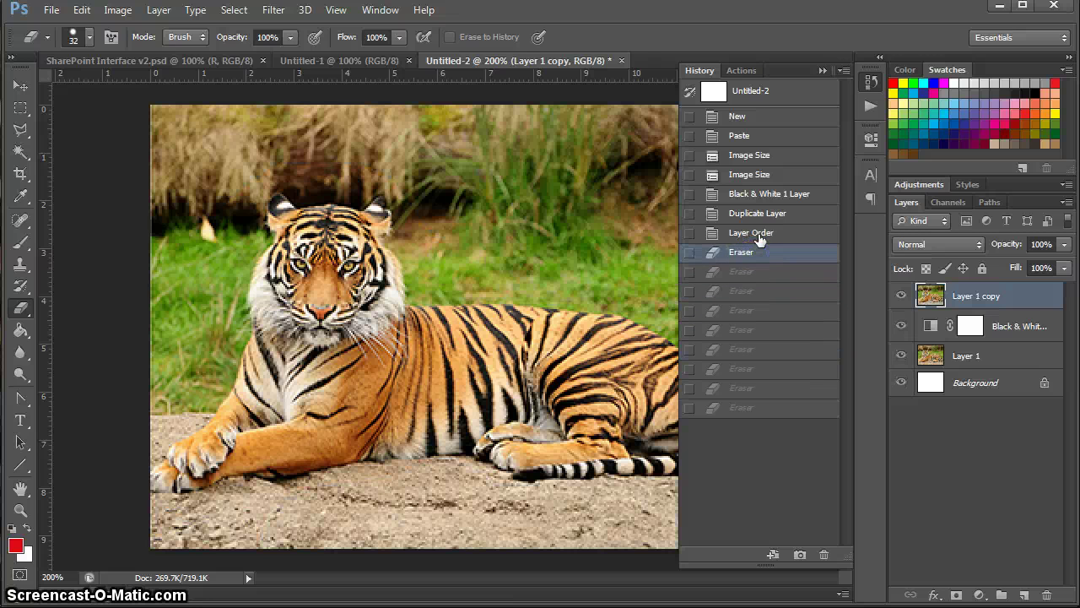
click(768, 212)
click(762, 192)
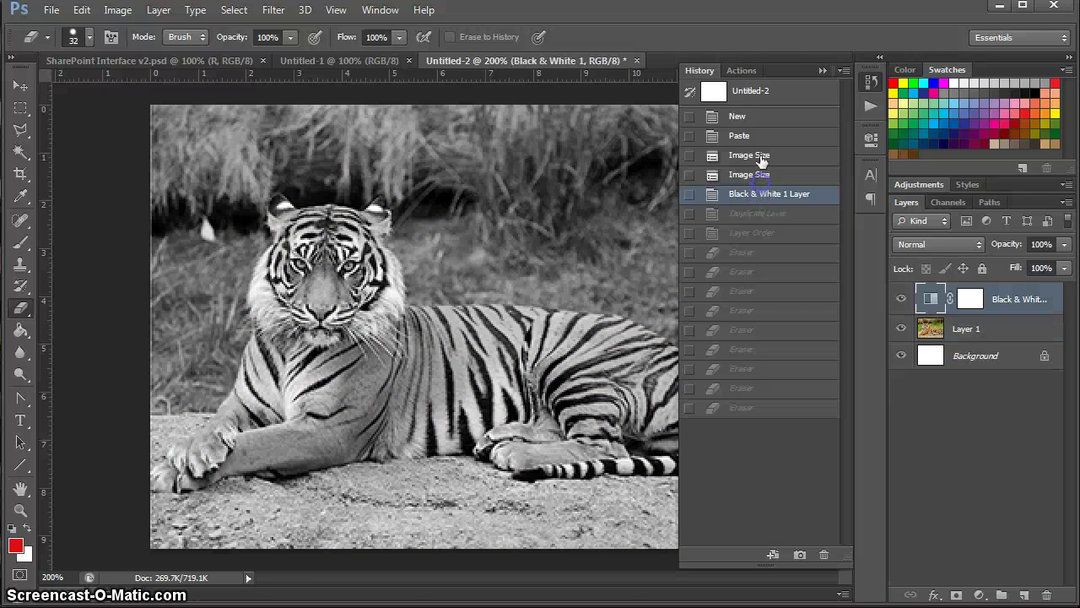
click(760, 176)
click(760, 156)
click(760, 135)
click(760, 119)
- Settle on the state before the last three Eraser strokes and collapse the History panel
click(765, 417)
click(754, 391)
click(750, 371)
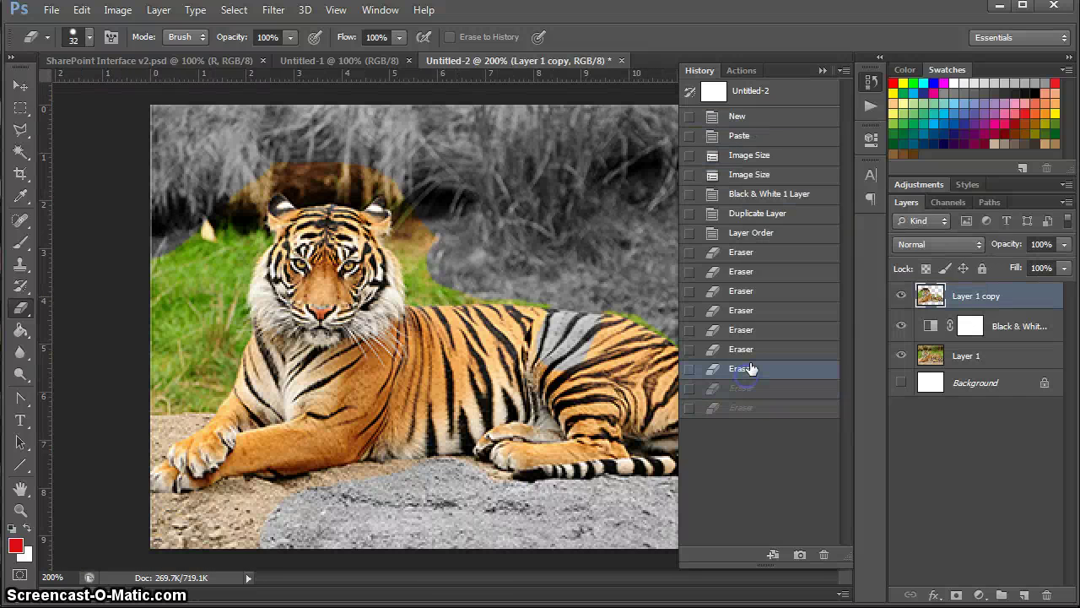
click(752, 355)
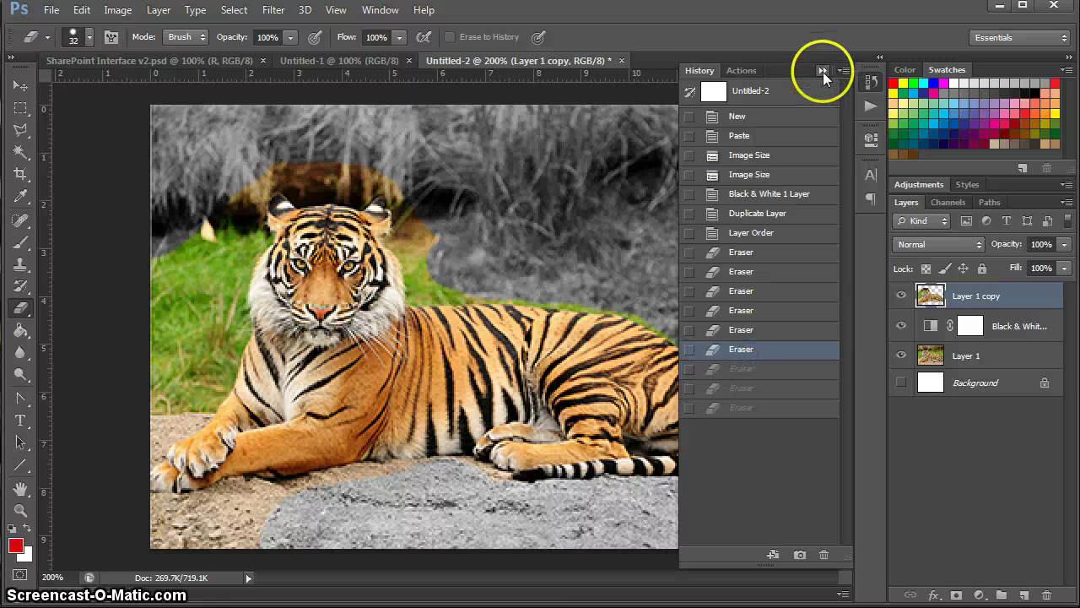
click(823, 72)
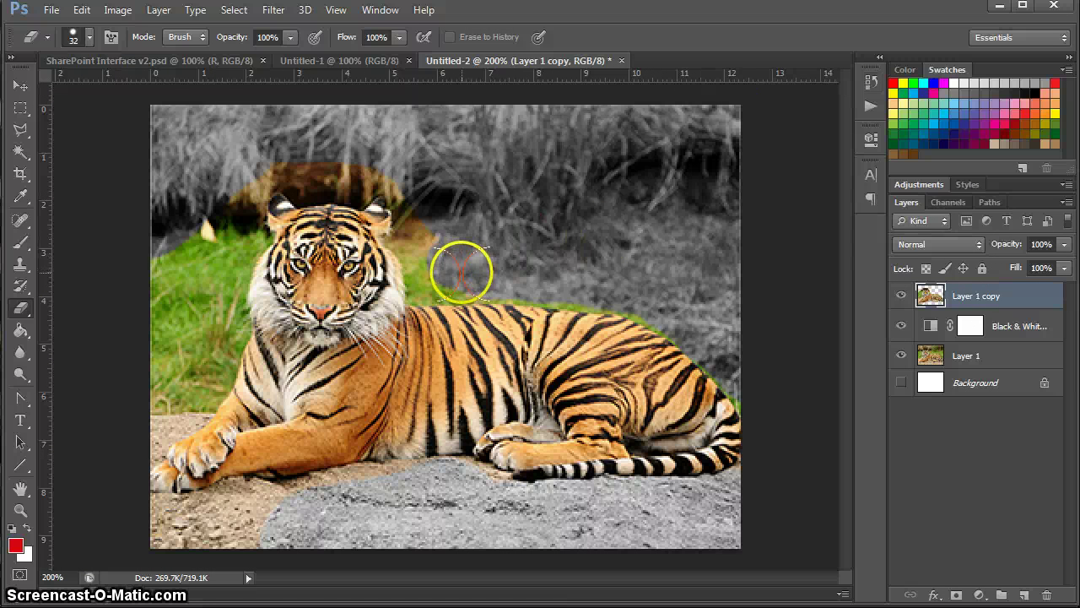
- Erase the green grass and tan rock around the tiger to grey
click(463, 273)
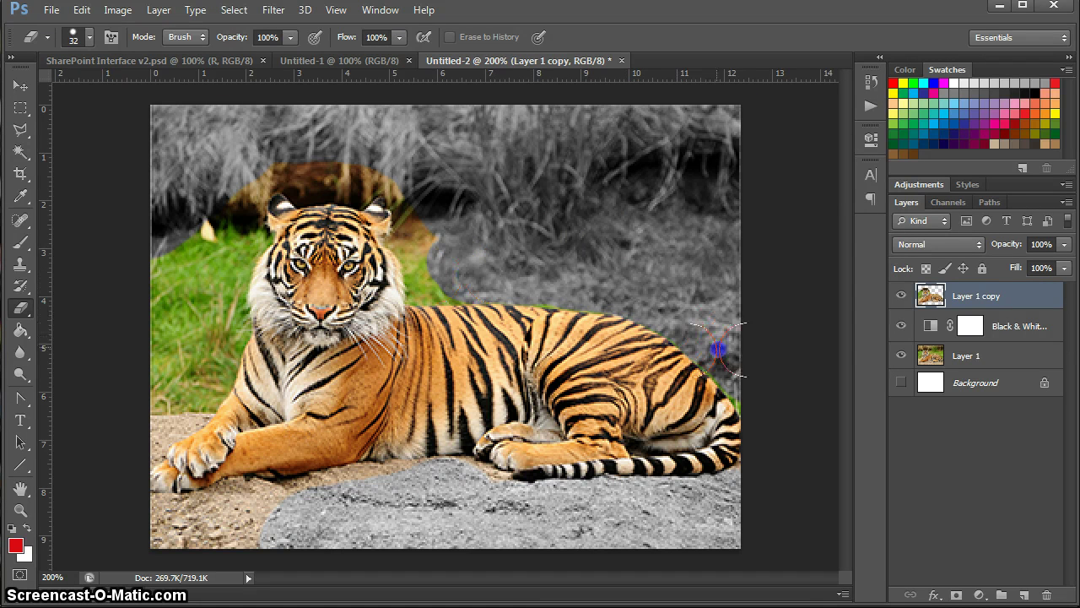
drag(721, 352, 738, 373)
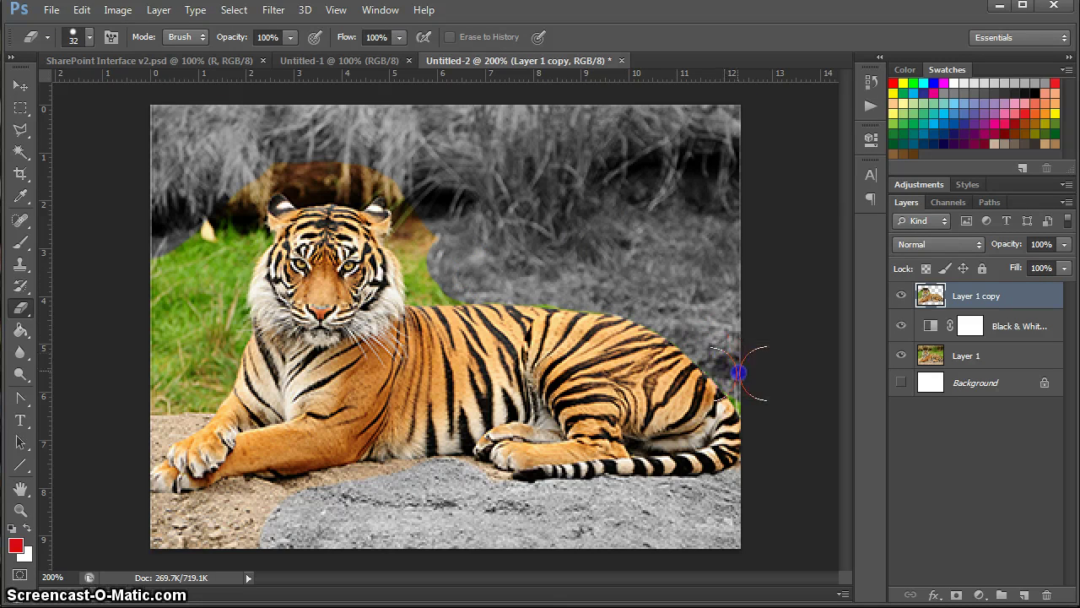
click(483, 495)
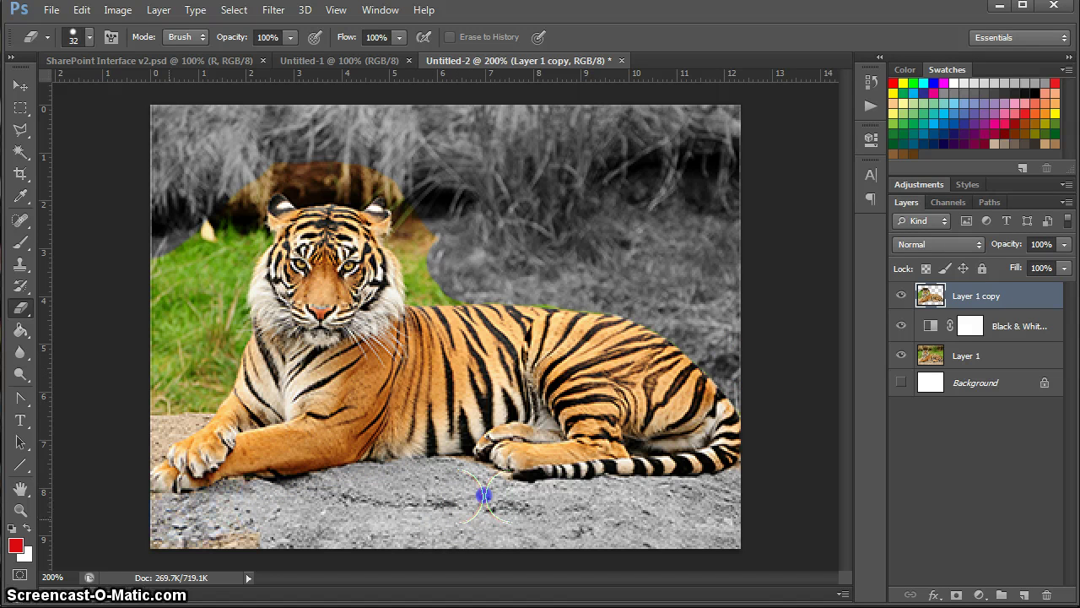
mouse_move(176, 369)
mouse_down()
mouse_move(182, 406)
mouse_move(221, 312)
mouse_move(223, 277)
mouse_move(202, 253)
mouse_move(257, 178)
mouse_move(365, 169)
mouse_move(419, 186)
mouse_up()
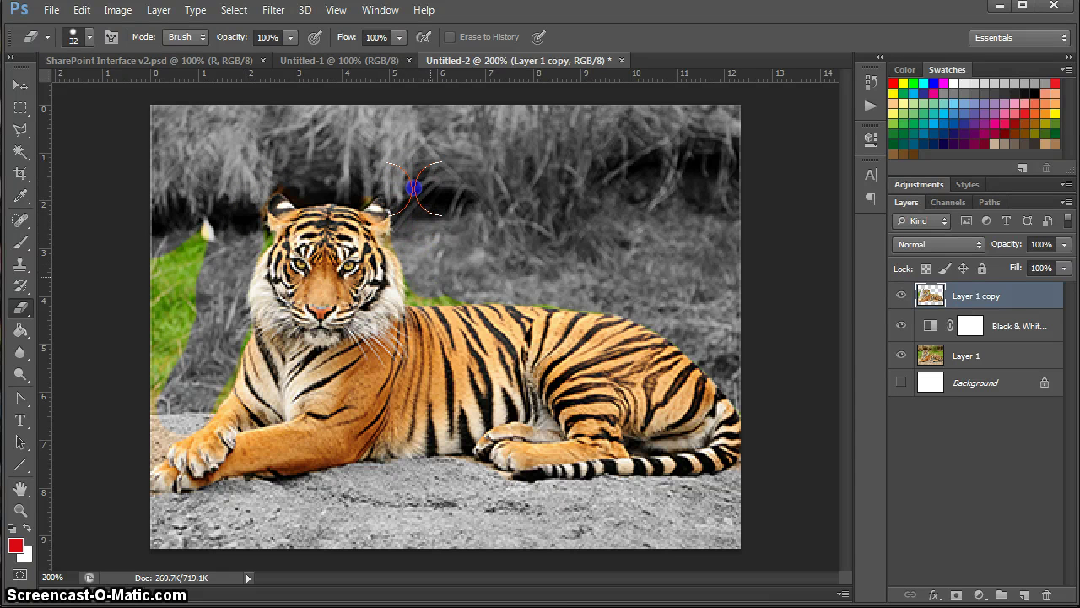
drag(223, 225, 165, 386)
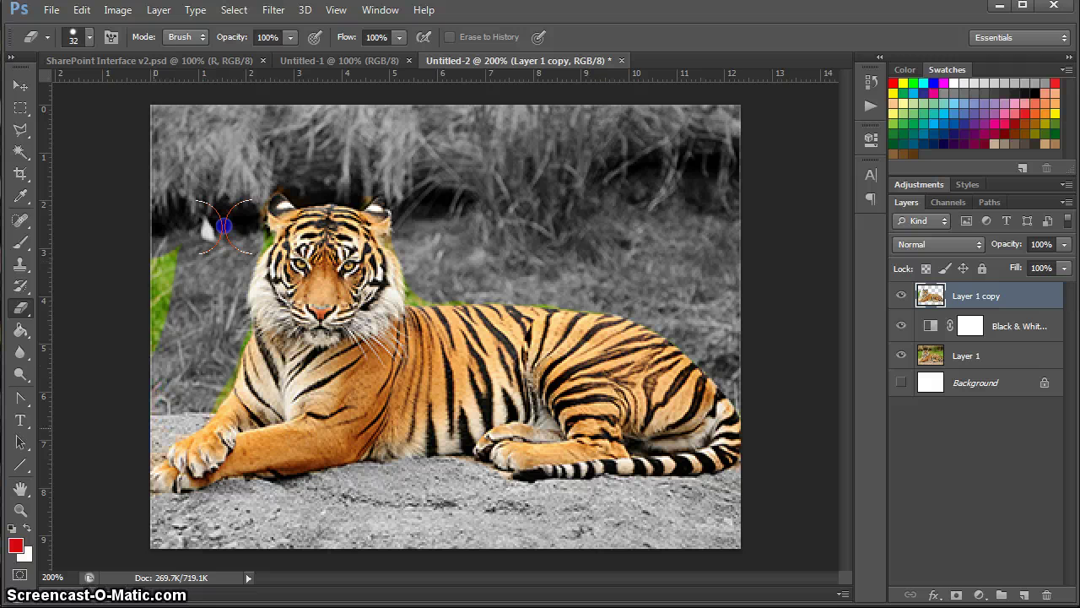
click(224, 328)
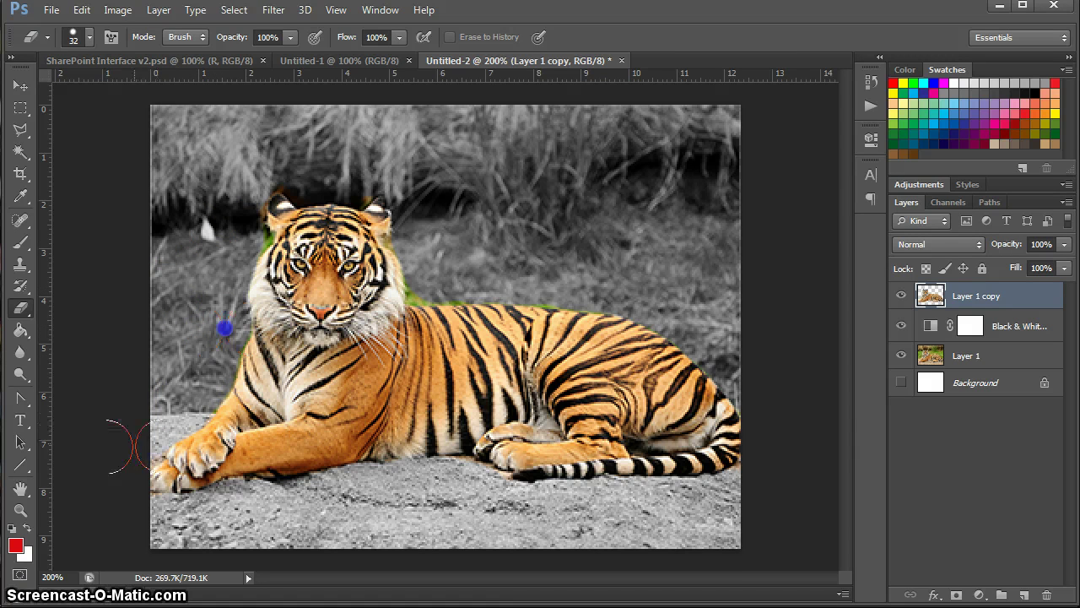
click(429, 278)
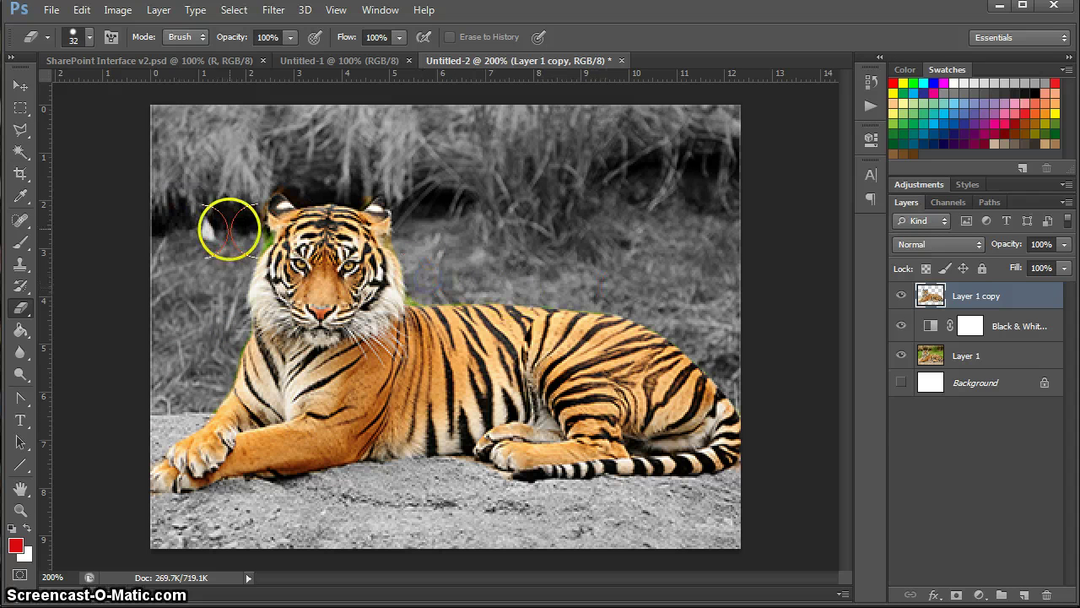
- Shrink the eraser to 16 px and clean up the tiger's neck and shoulder edges
click(90, 37)
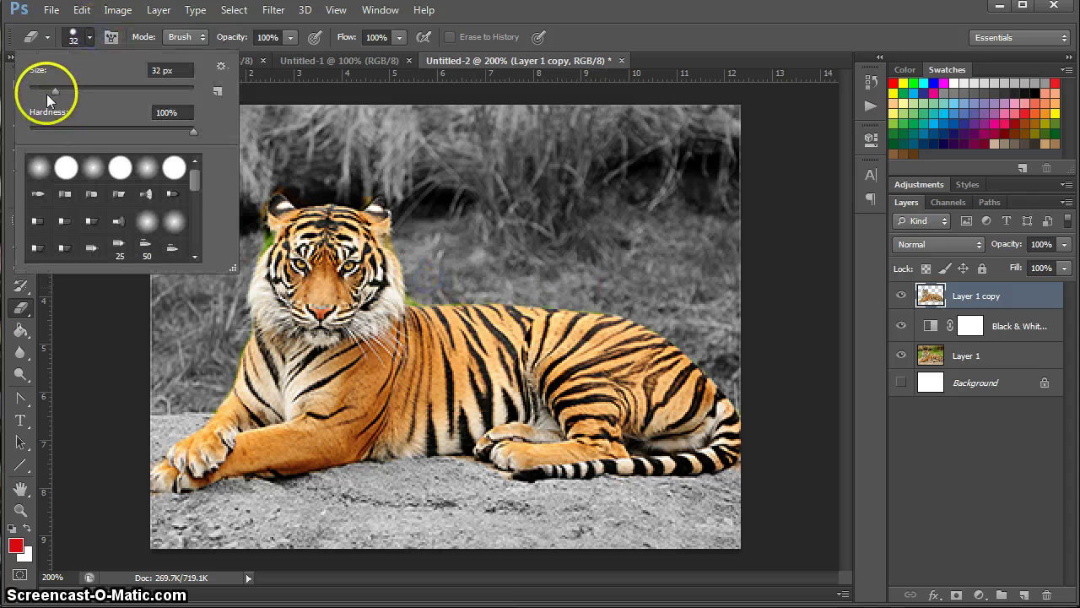
click(237, 333)
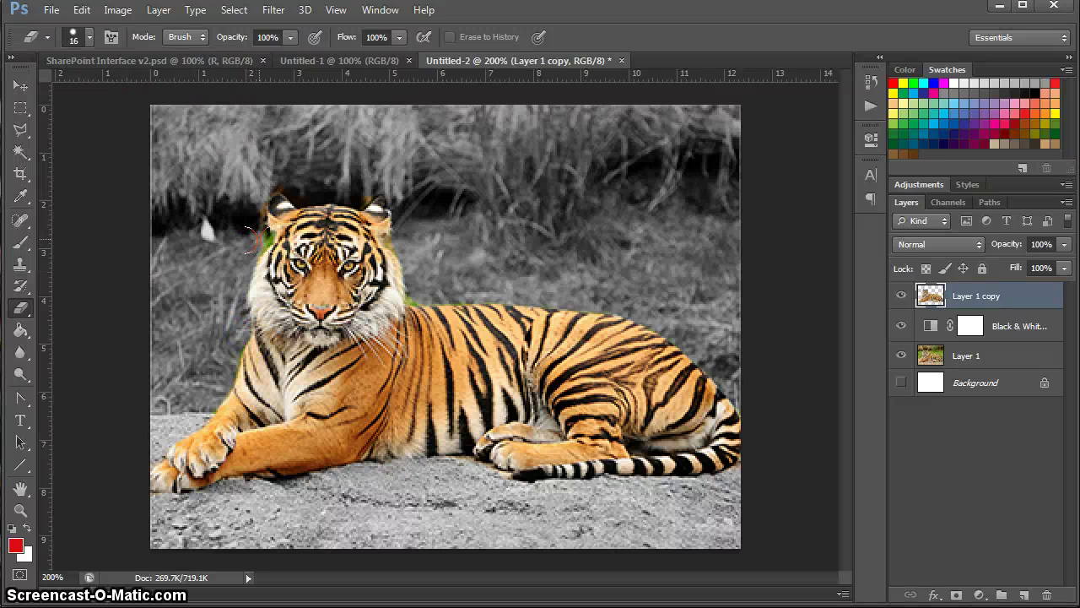
click(417, 288)
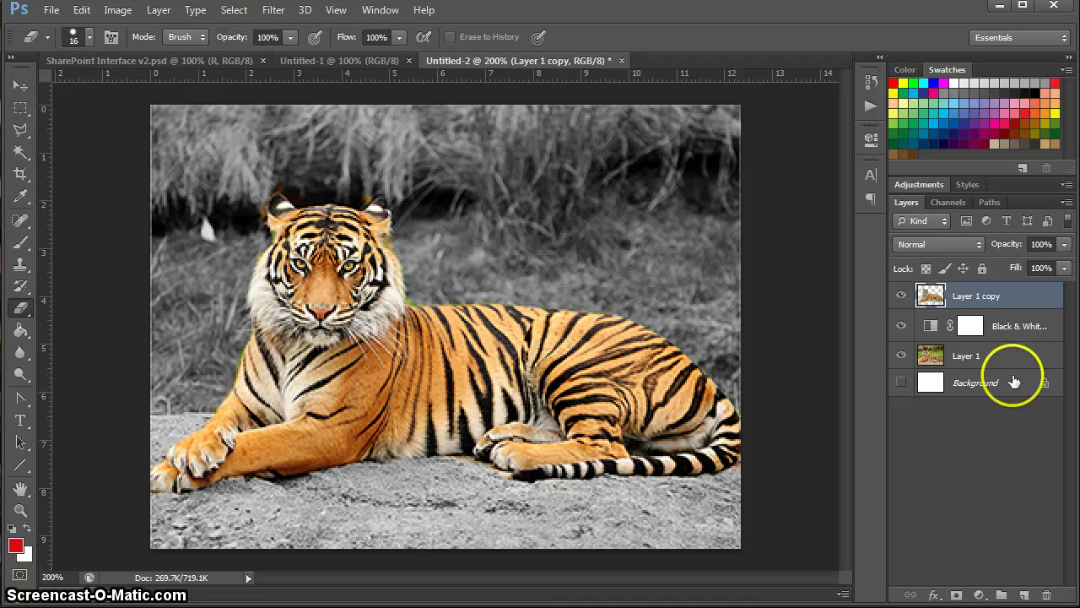
drag(435, 388, 405, 360)
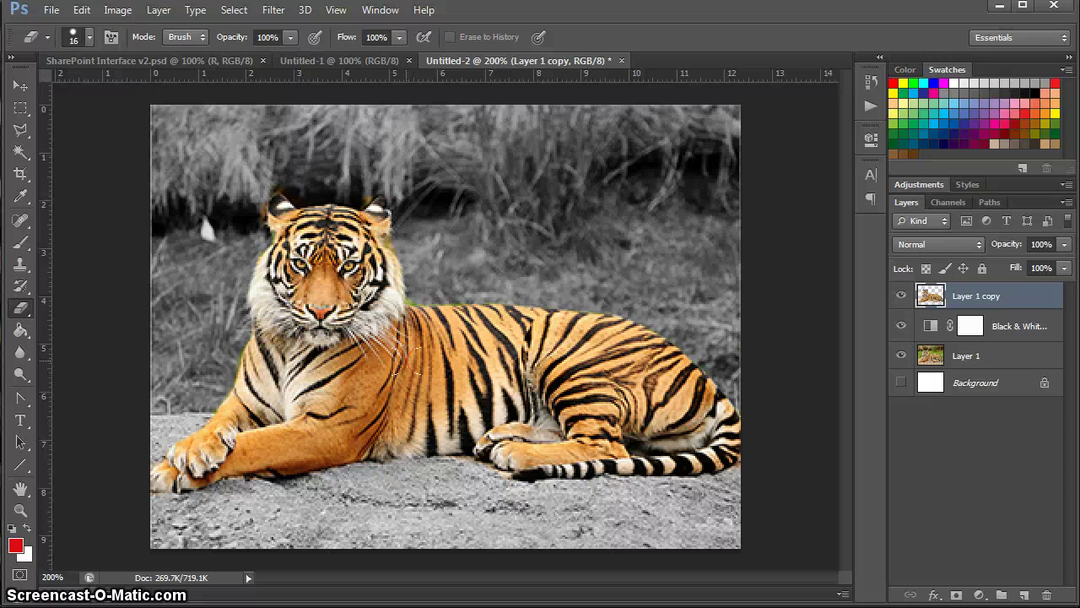
- Start Save As and browse to DC 12-13 > Yr10 > Controlled Assessment > Images
click(52, 9)
click(119, 212)
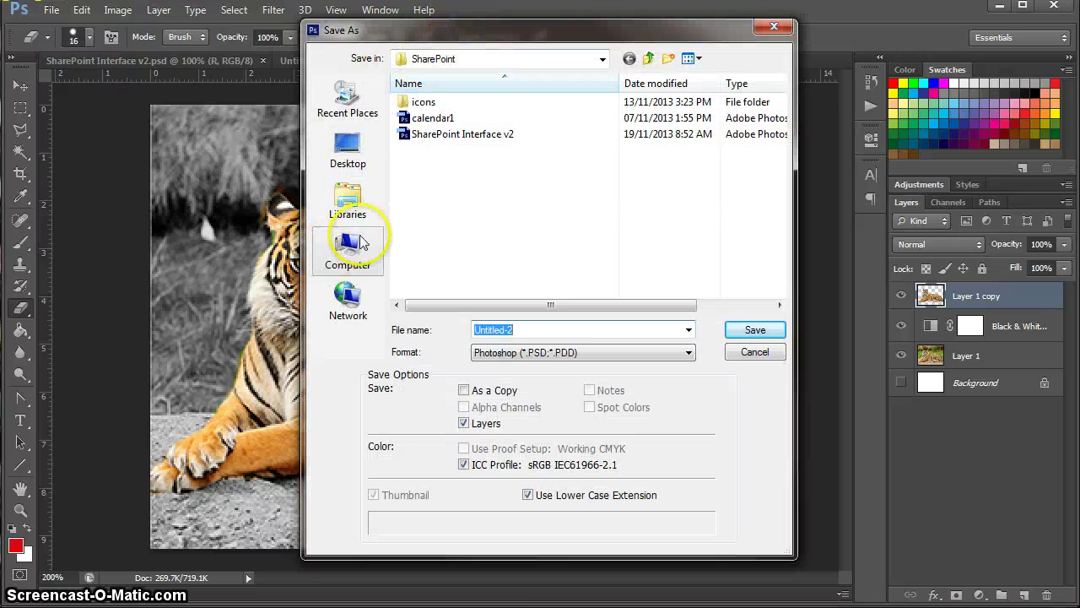
click(347, 207)
click(350, 272)
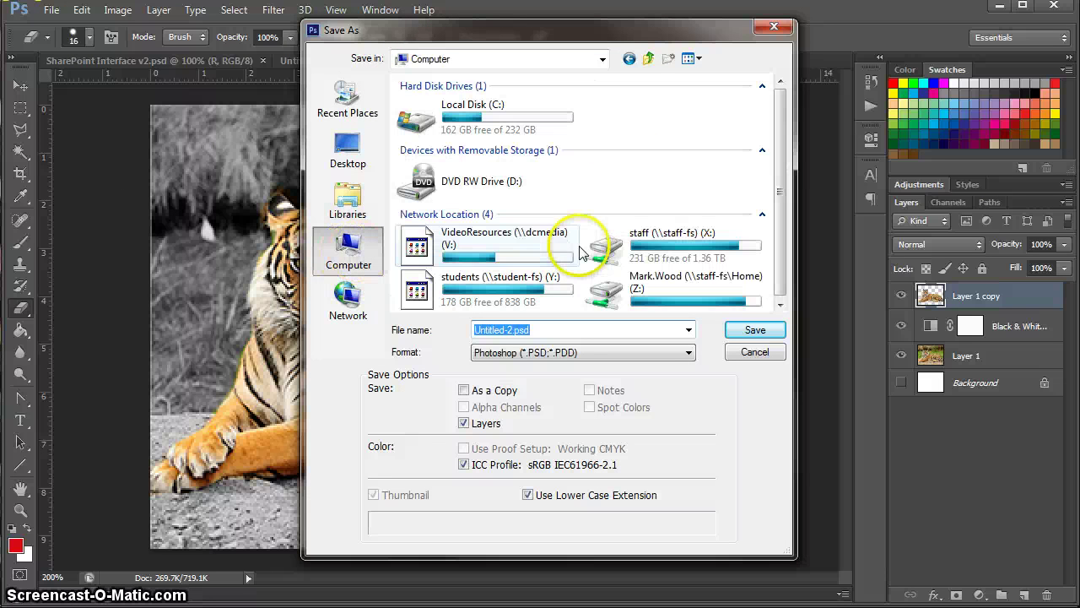
double_click(680, 280)
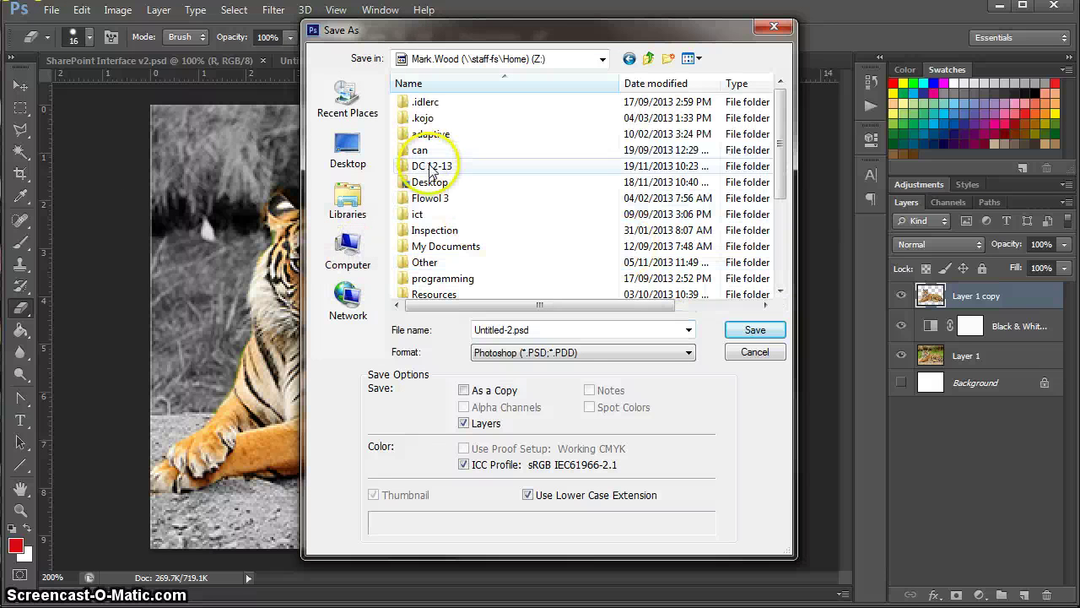
double_click(442, 164)
scroll(452, 243, down, 2)
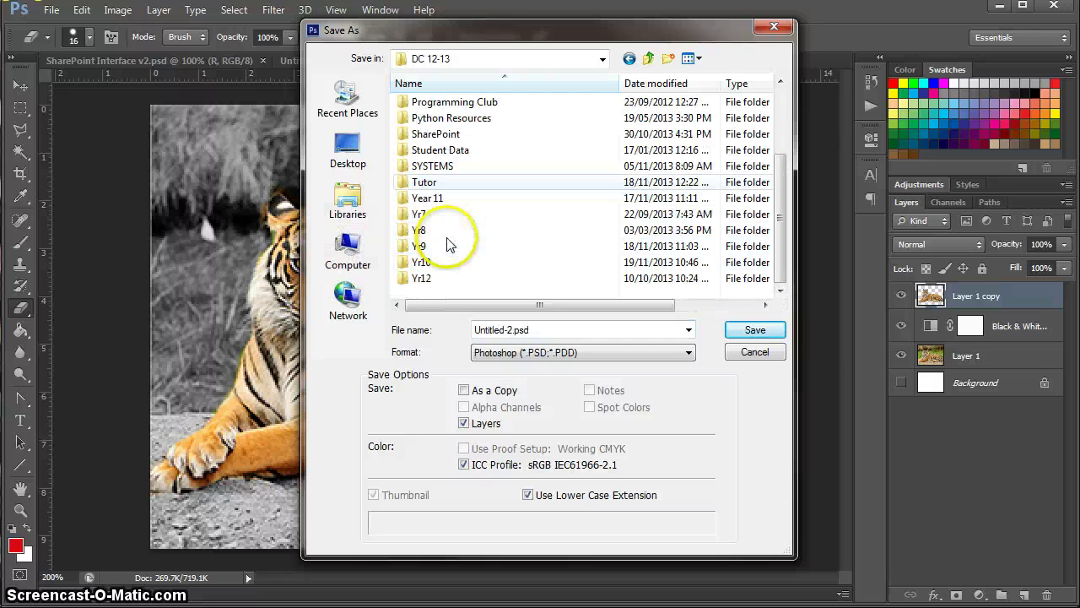
double_click(428, 259)
double_click(465, 103)
double_click(464, 103)
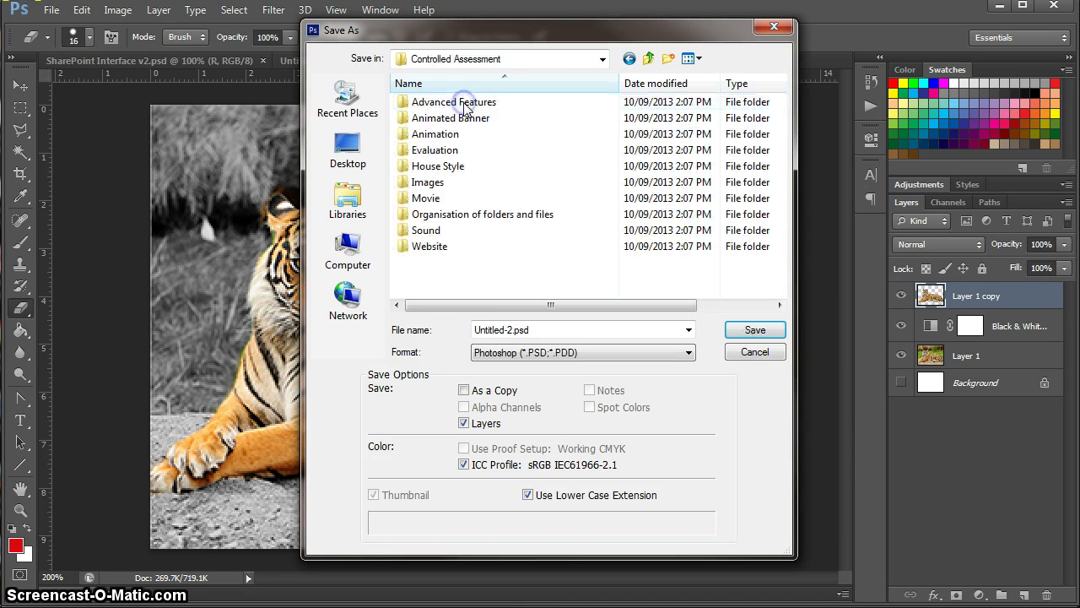
double_click(428, 183)
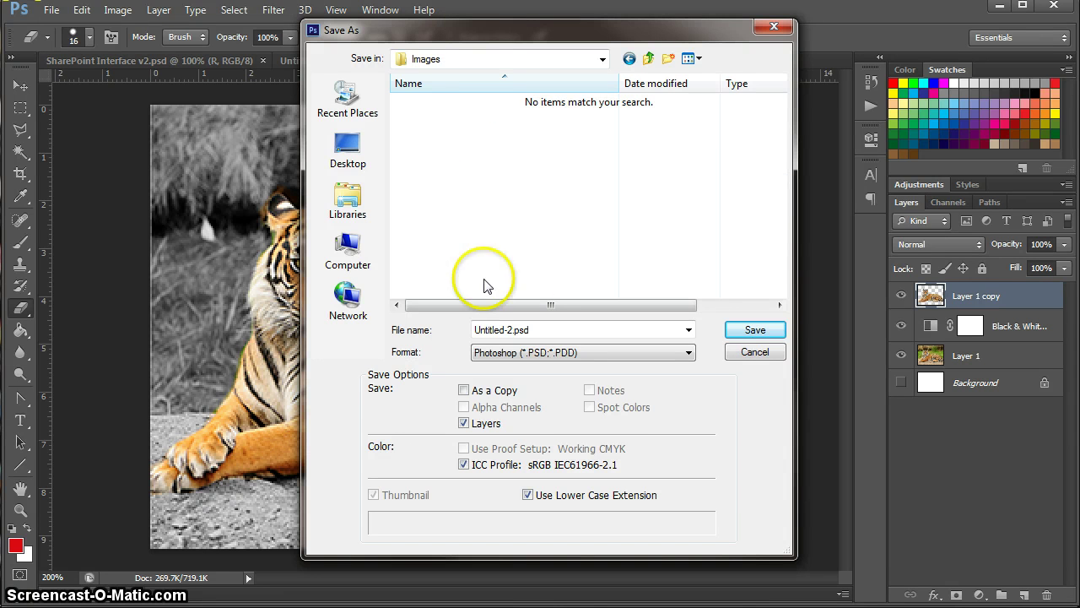
- Name the file tiger.psd and save it, confirming the save options
double_click(508, 329)
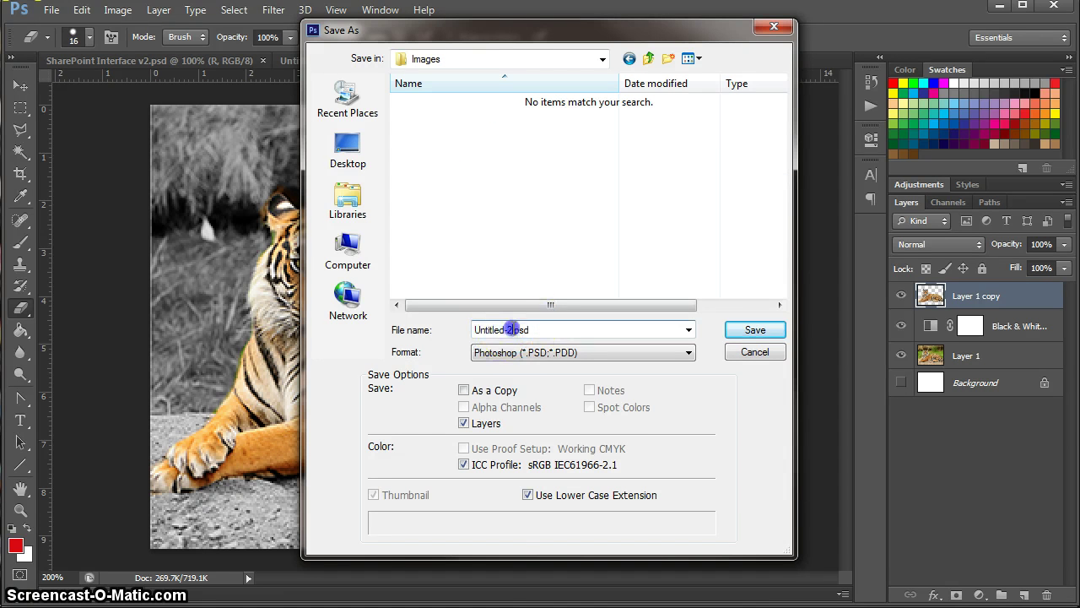
drag(509, 329, 266, 329)
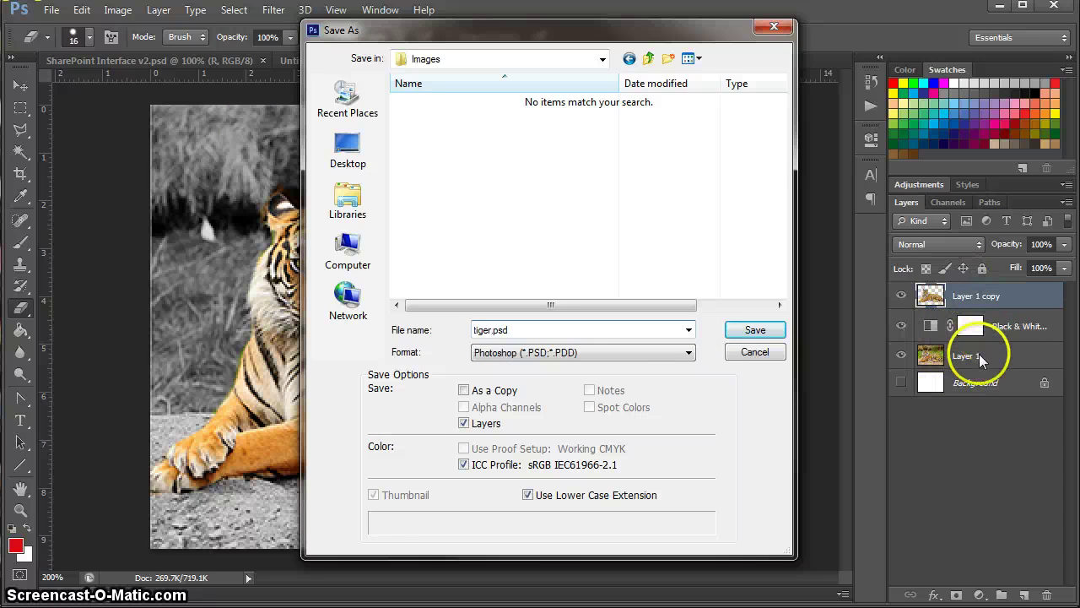
click(760, 330)
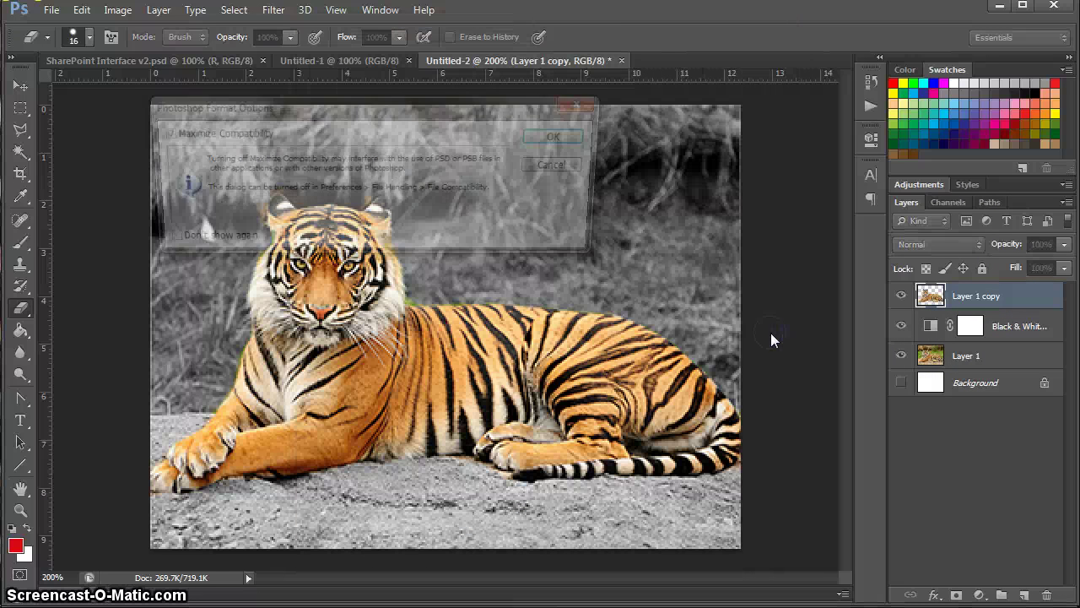
click(563, 137)
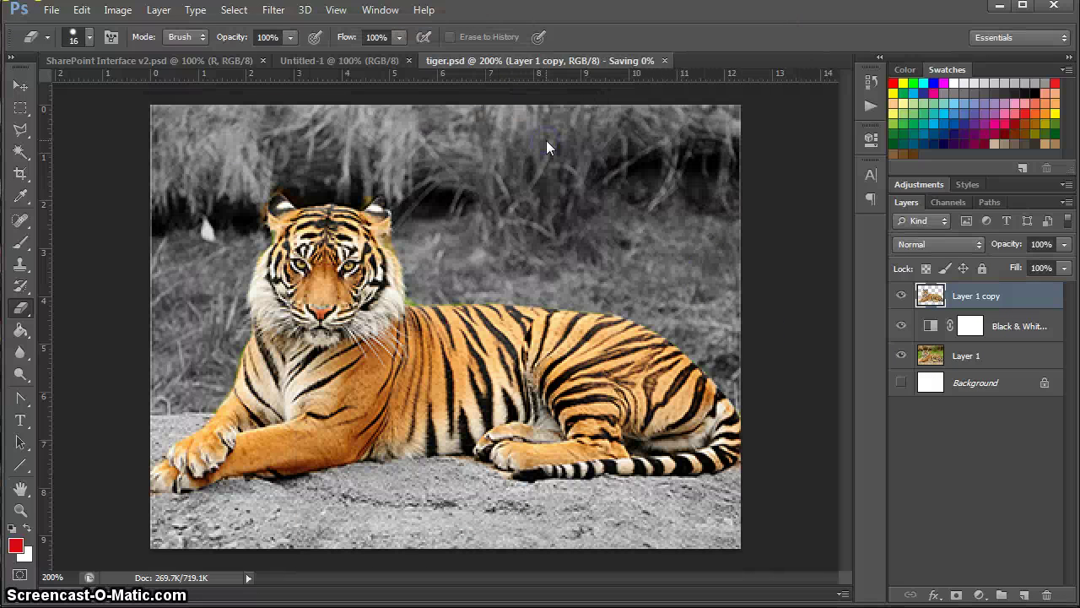
- Erase small stray colour patches on the tiger's back and rump, then open the File menu
drag(497, 304, 523, 321)
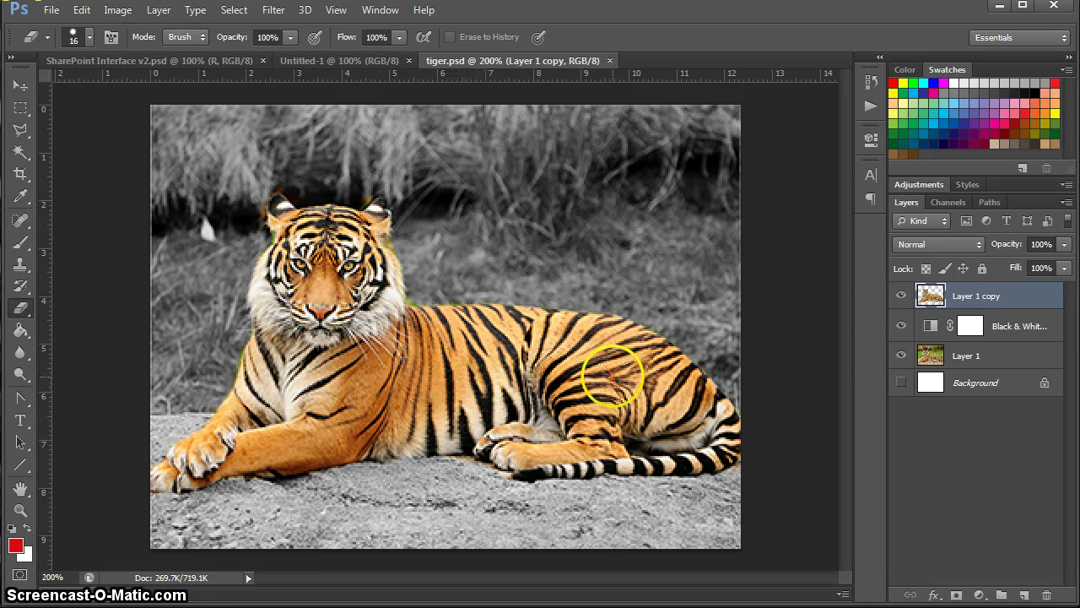
drag(668, 382, 662, 384)
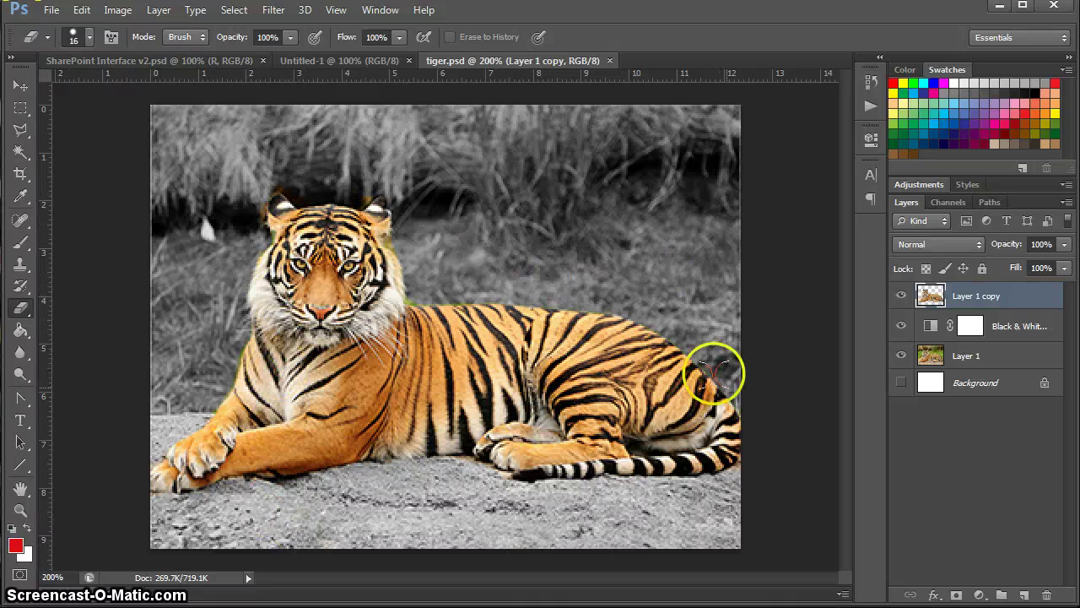
click(683, 337)
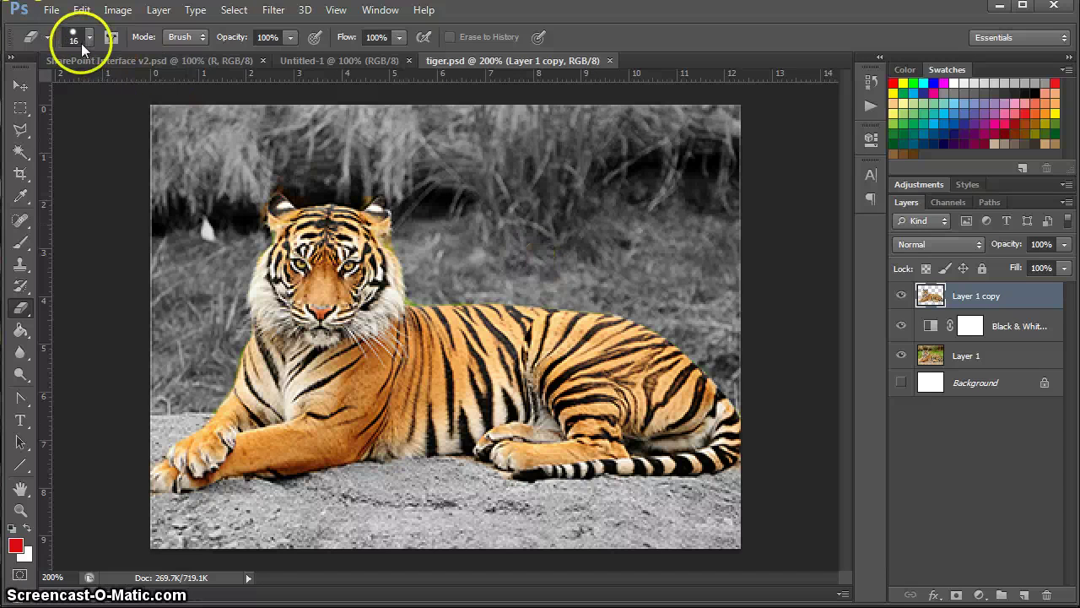
click(52, 11)
mouse_move(82, 10)
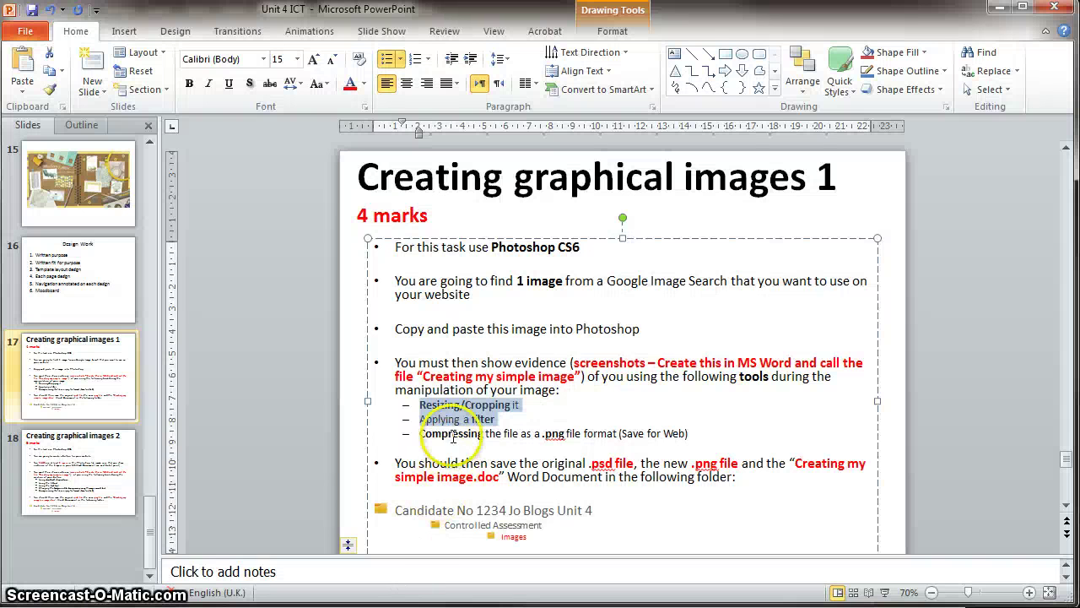
- Highlight the 'Compressing the file' and screenshots requirements on slide 17
click(449, 433)
drag(420, 433, 527, 431)
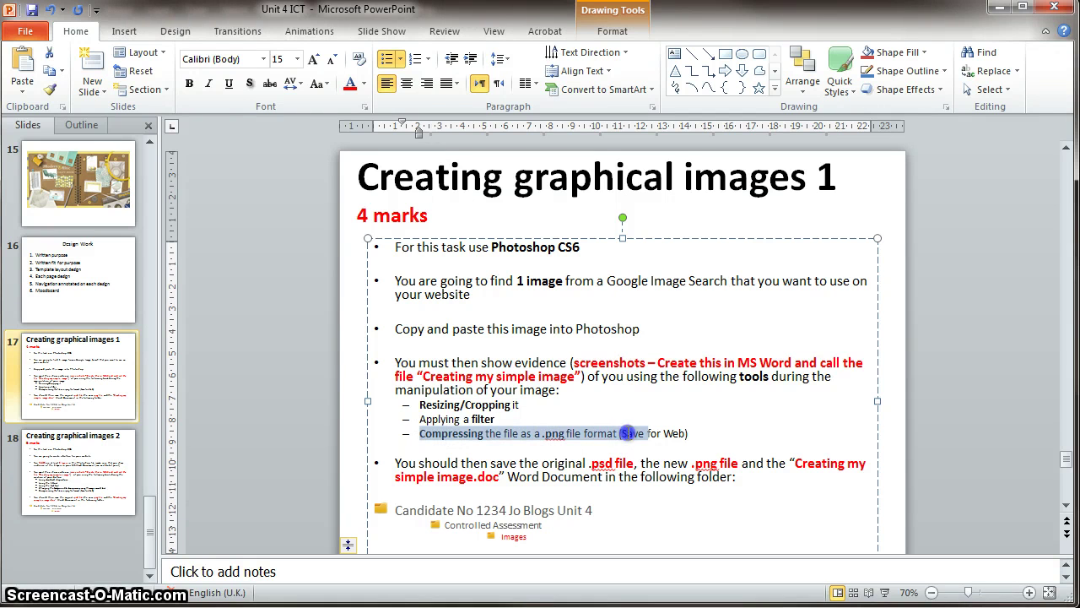
drag(574, 363, 697, 362)
- Minimise PowerPoint and open File > Save for Web, moving the dialog fully on screen
click(999, 7)
click(150, 79)
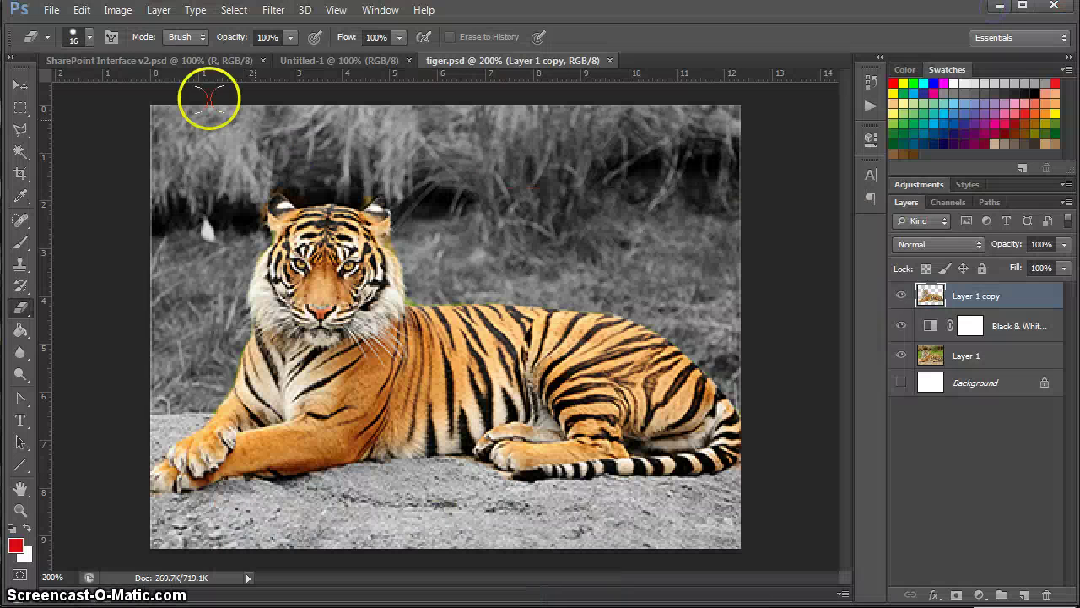
click(51, 10)
click(107, 247)
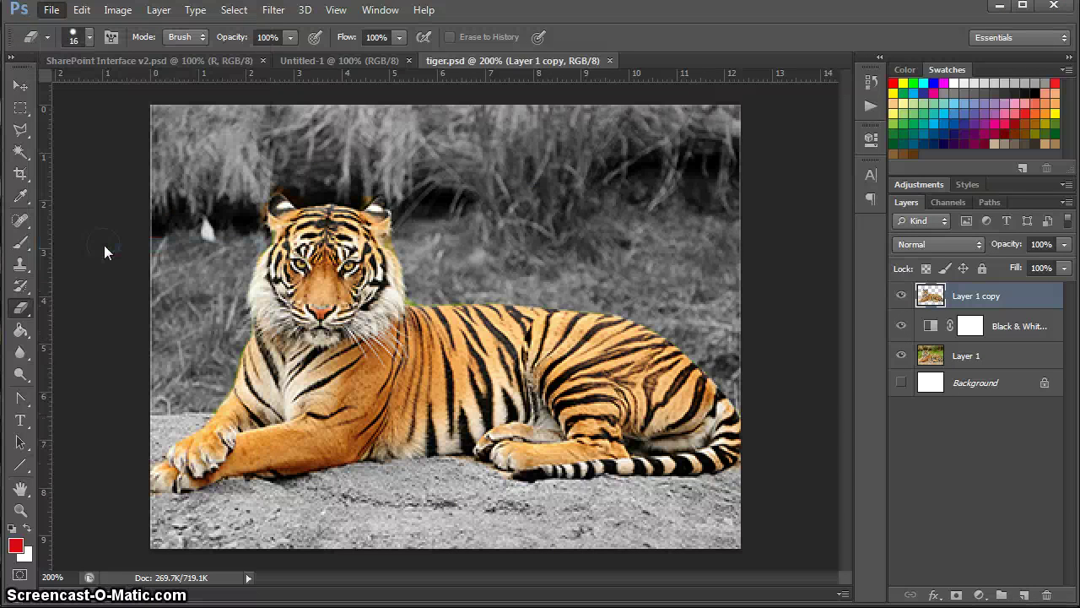
click(115, 247)
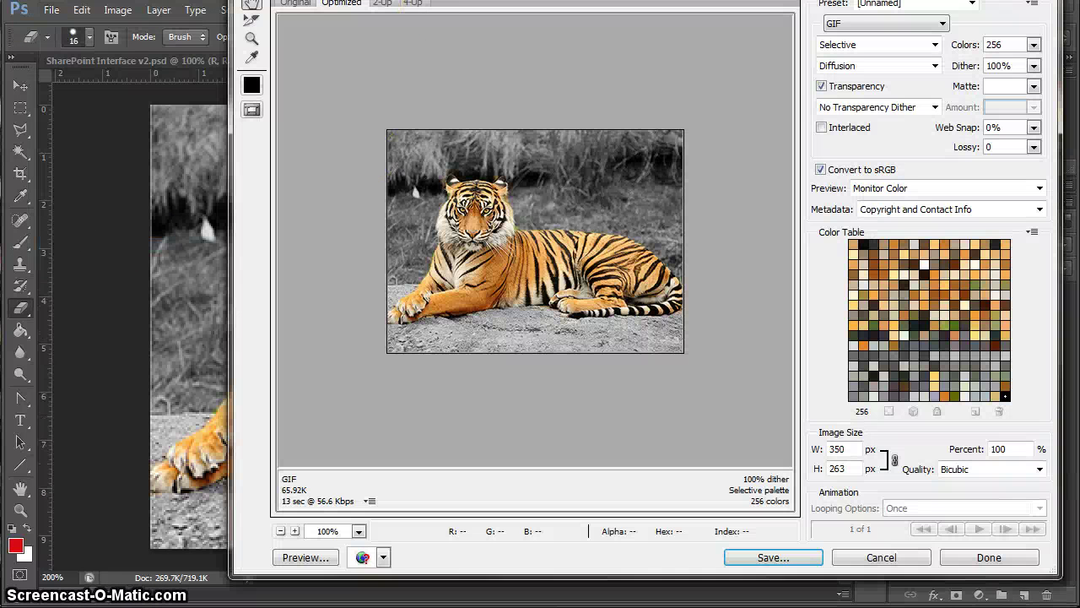
drag(386, 2, 297, 17)
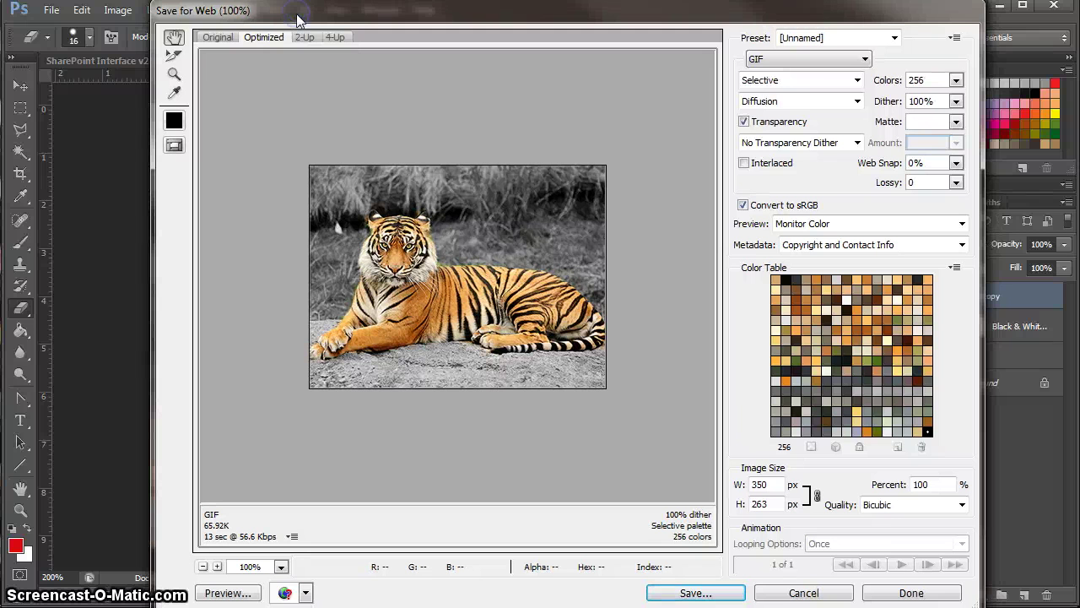
- Switch to the 4-Up view, zoom to 300% and pan to the tiger's face
click(336, 38)
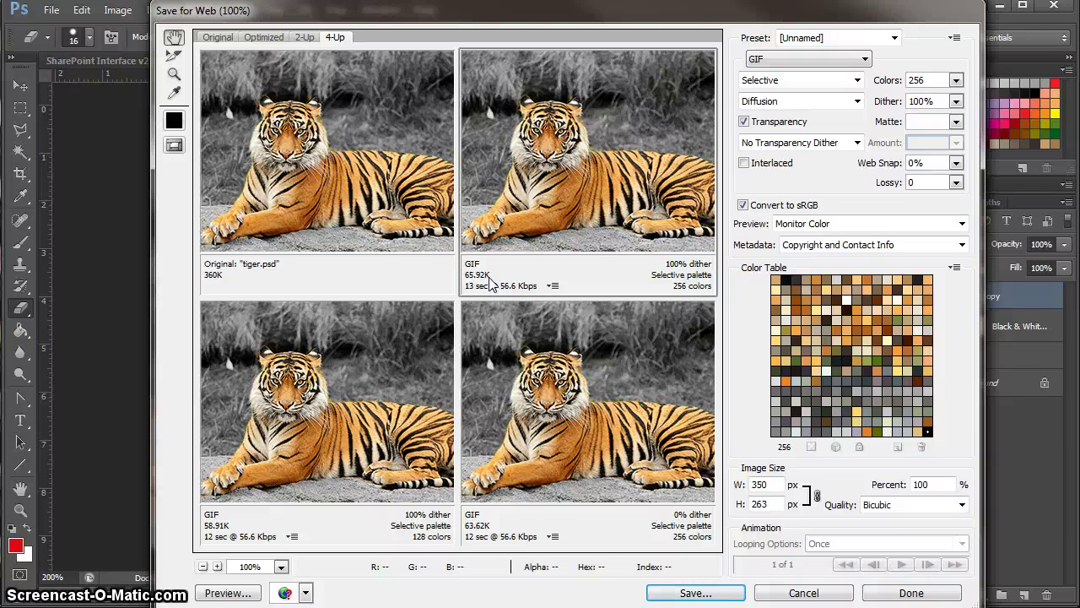
click(174, 73)
click(618, 190)
click(531, 176)
click(172, 39)
drag(506, 91, 680, 212)
mouse_move(602, 174)
mouse_down()
mouse_move(606, 188)
mouse_move(598, 174)
mouse_up()
- Set the bottom-right preview to PNG-24
click(572, 448)
click(777, 305)
click(798, 58)
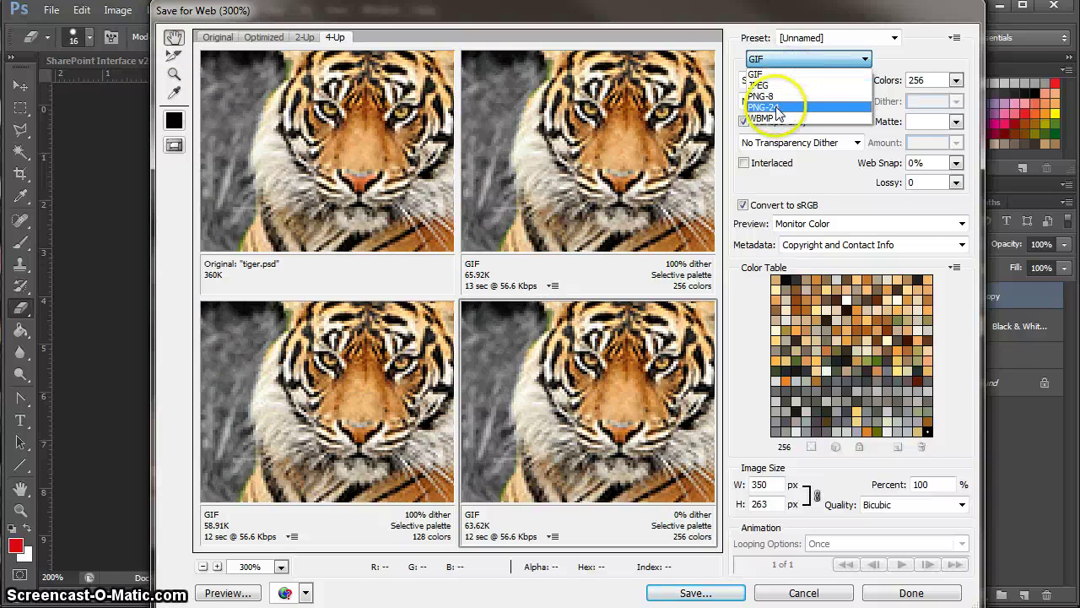
click(776, 107)
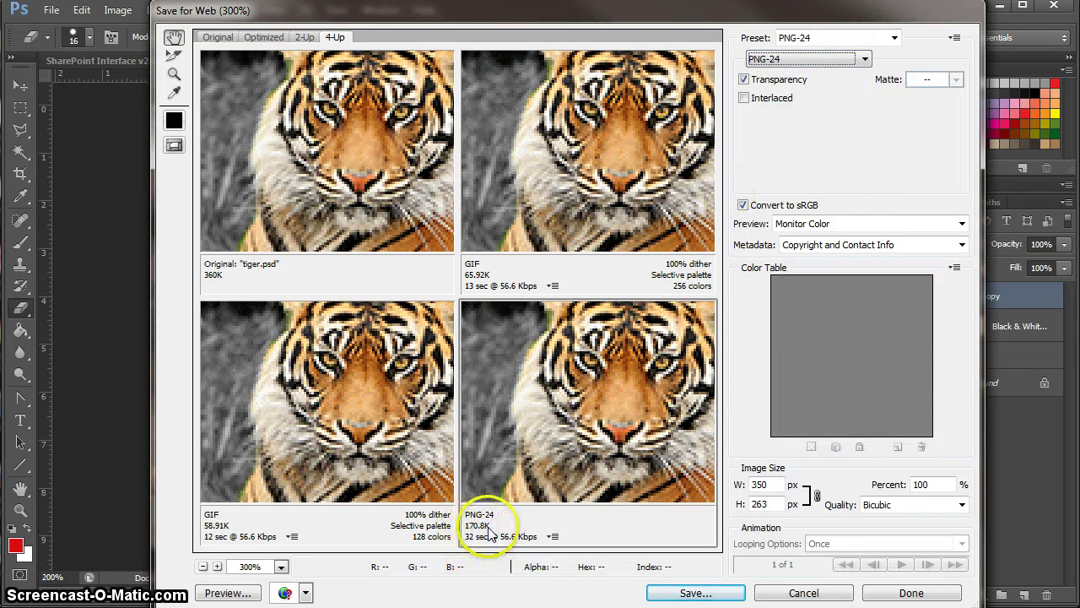
drag(547, 456, 632, 474)
- Make the bottom-left preview JPEG and the bottom-right preview PNG-8
click(350, 437)
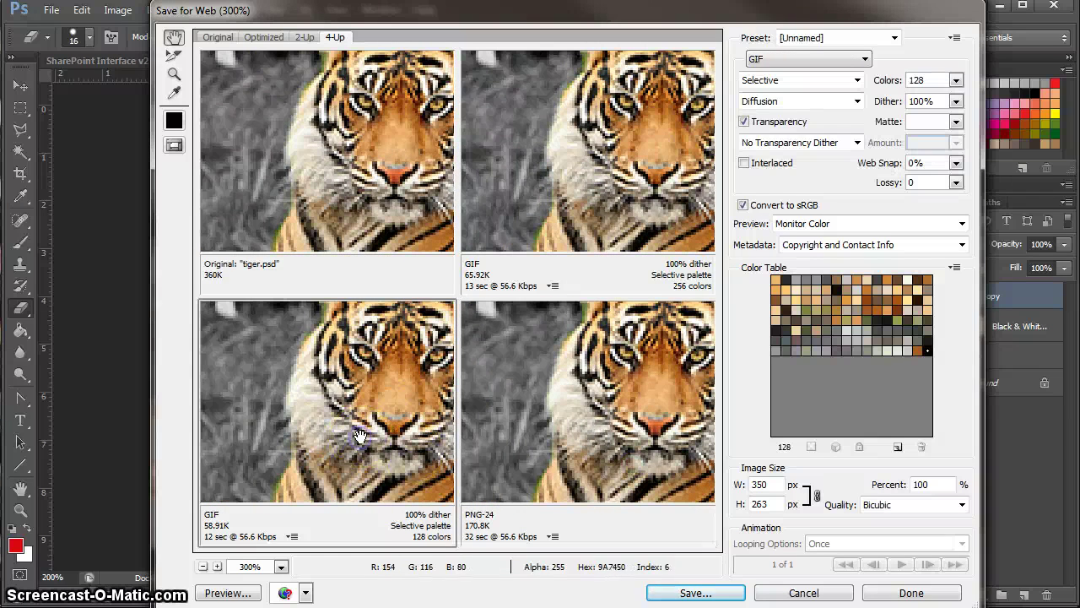
click(786, 61)
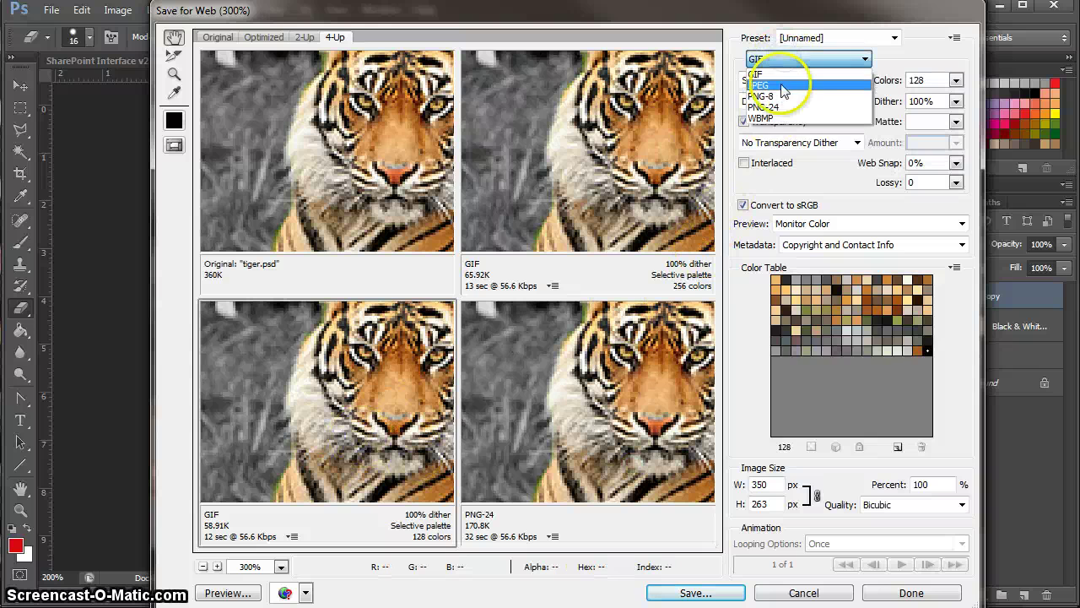
click(784, 88)
click(396, 447)
drag(396, 447, 365, 392)
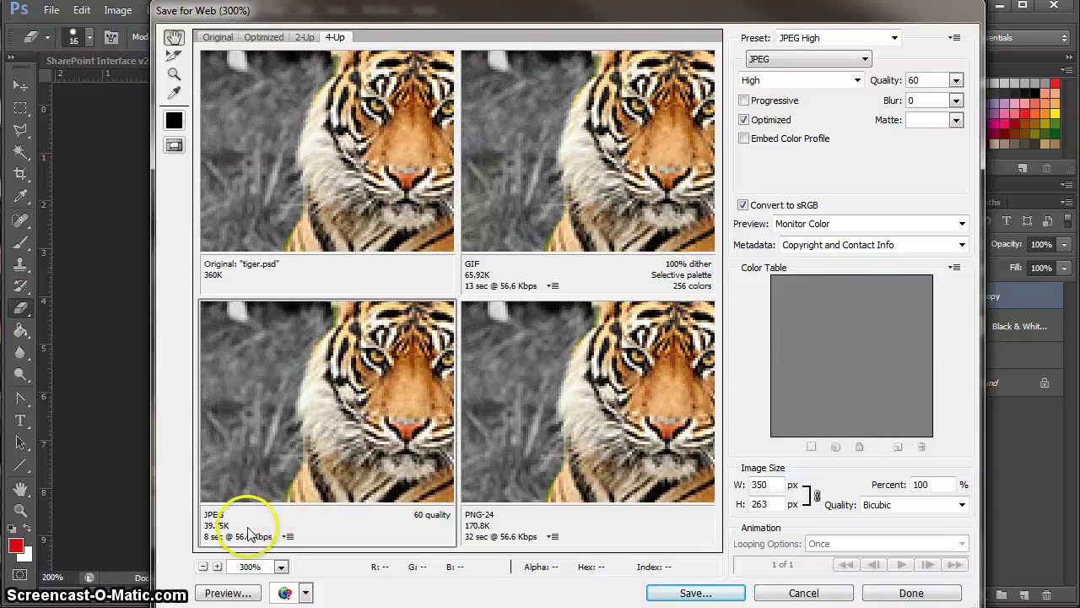
click(513, 451)
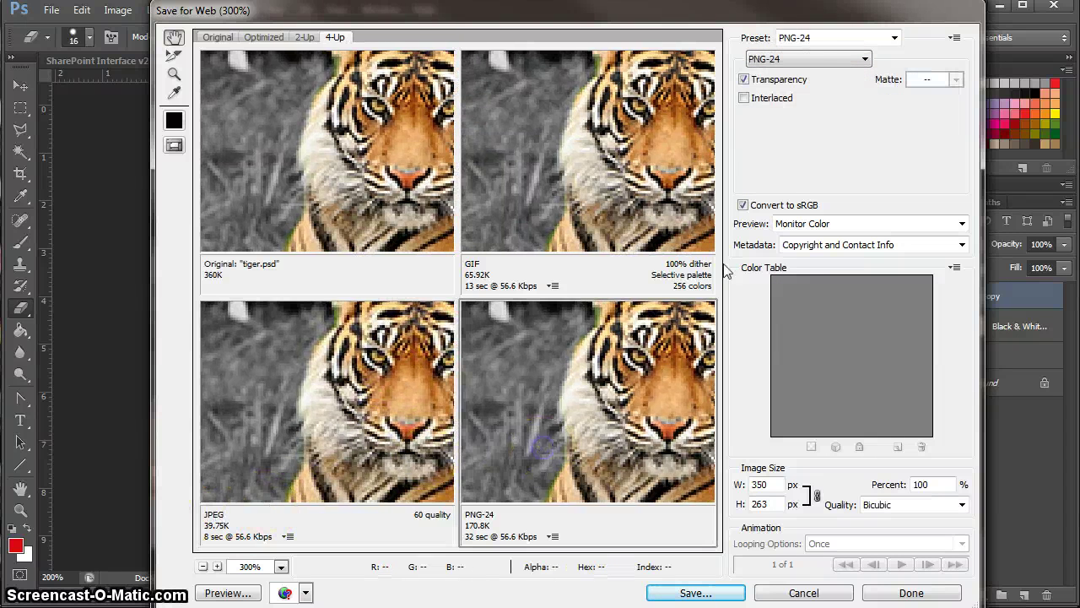
click(792, 59)
click(788, 95)
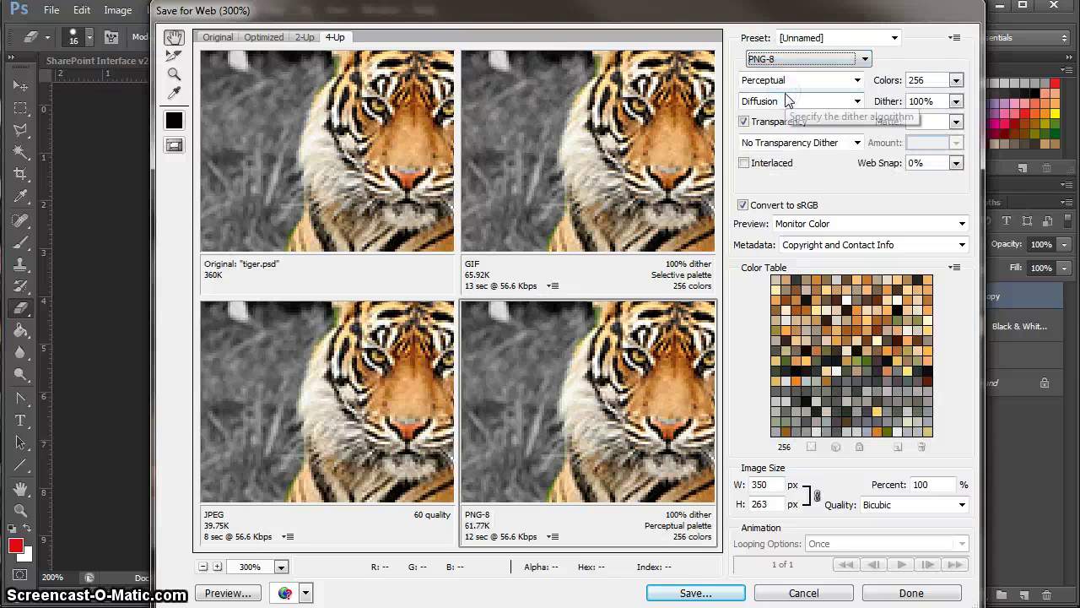
drag(631, 394, 596, 415)
- Compare sizes: GIF 65.92K, PNG-8 61.77K, JPEG 39.75K, ending with the JPEG pane selected
click(582, 180)
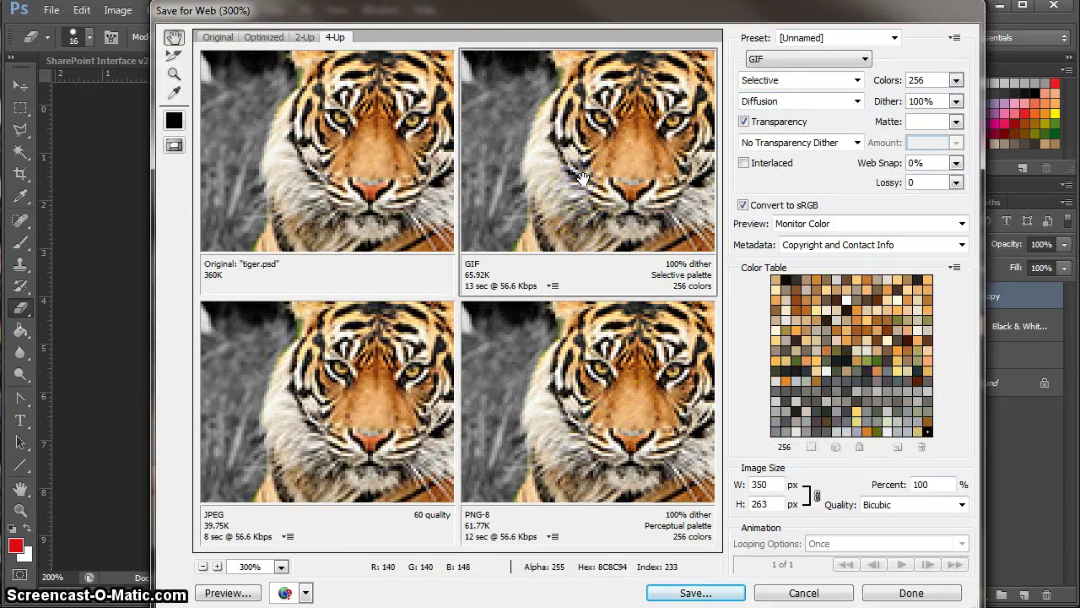
click(379, 180)
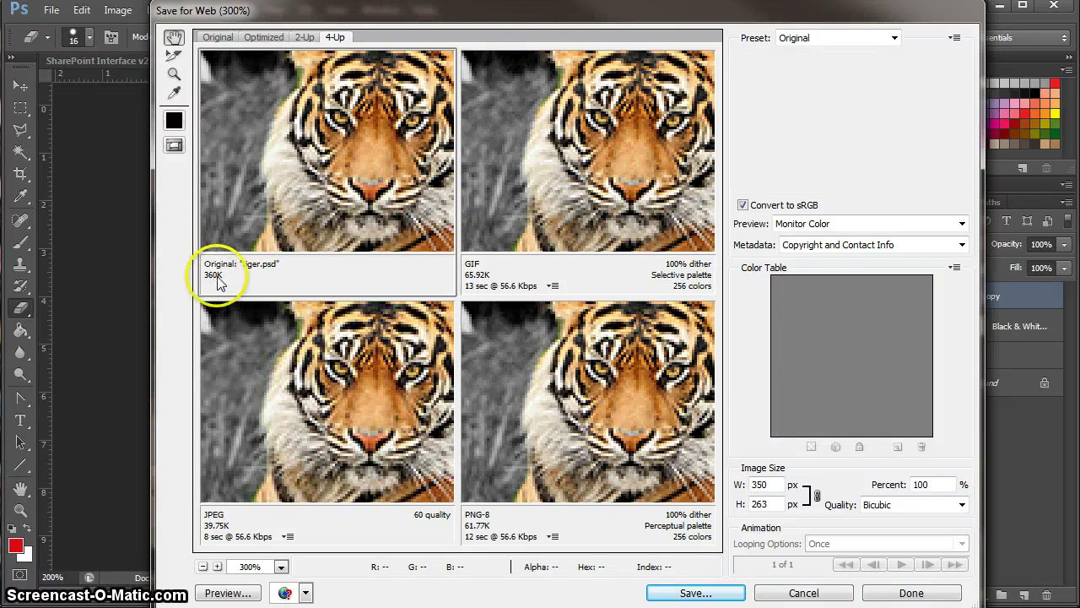
click(609, 131)
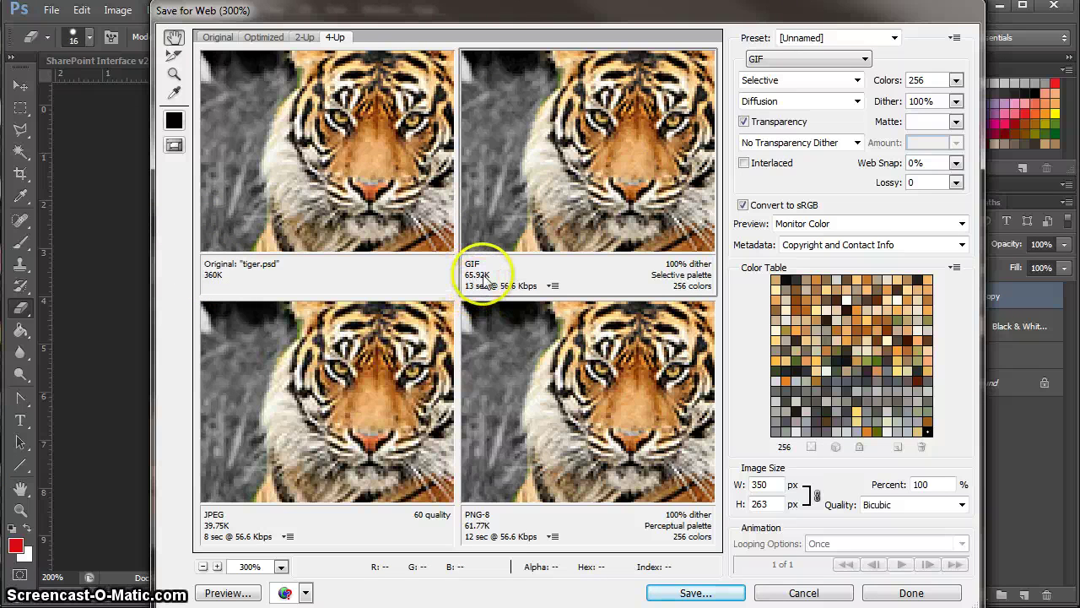
drag(626, 140, 613, 155)
click(625, 145)
click(473, 294)
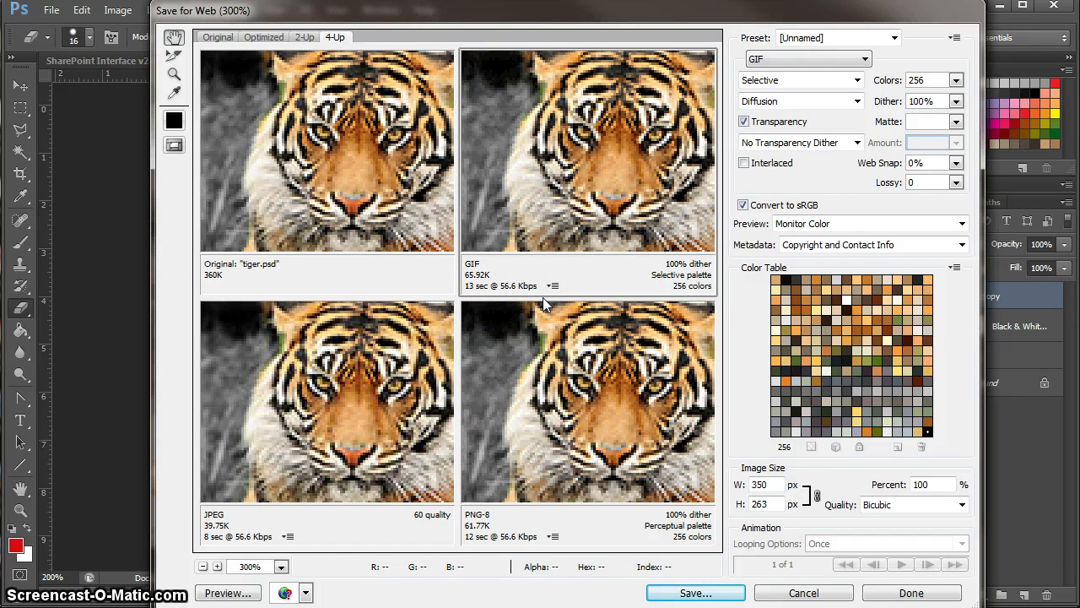
click(547, 382)
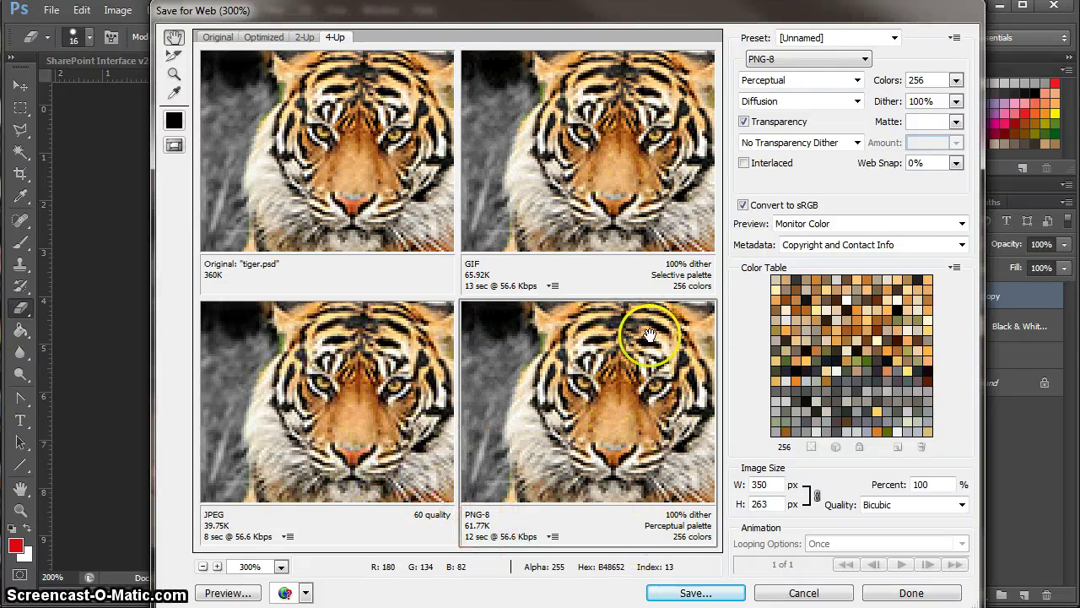
click(377, 434)
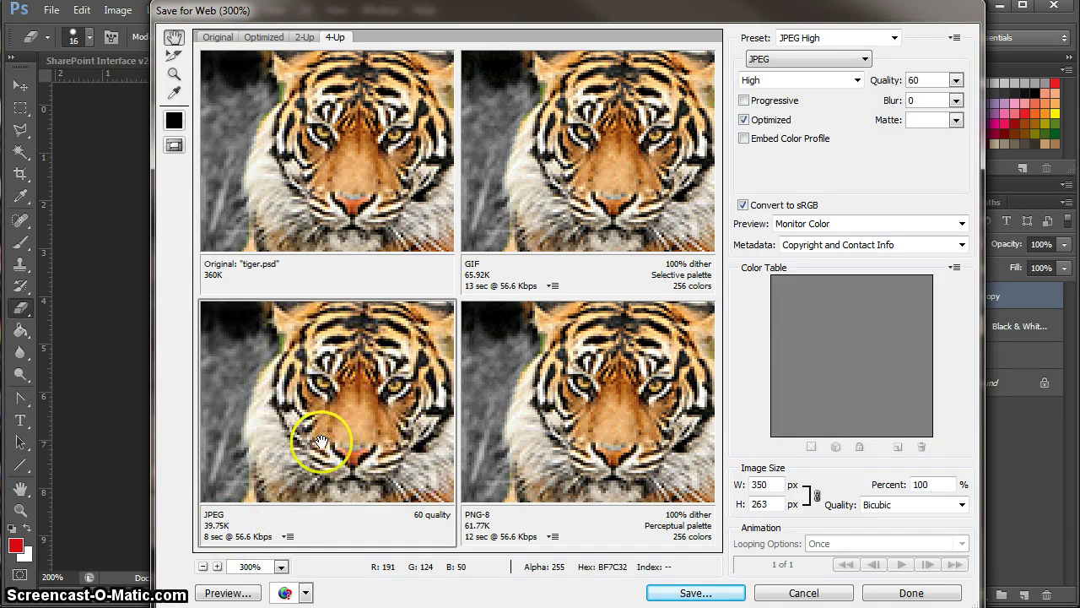
drag(326, 397, 314, 398)
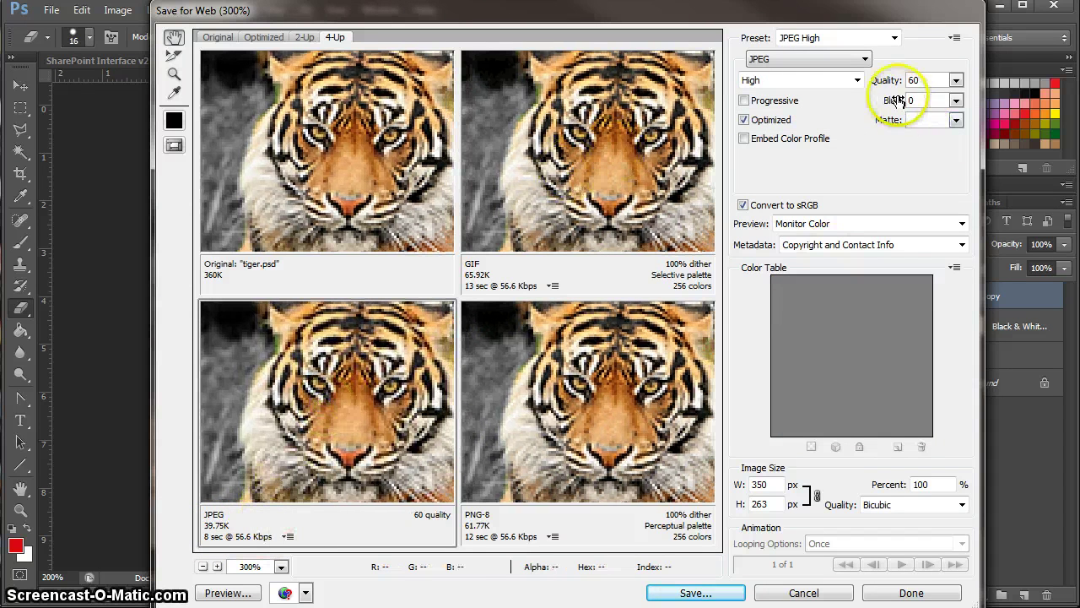
- Set the JPEG Quality to 67 in Save for Web
click(956, 81)
click(925, 101)
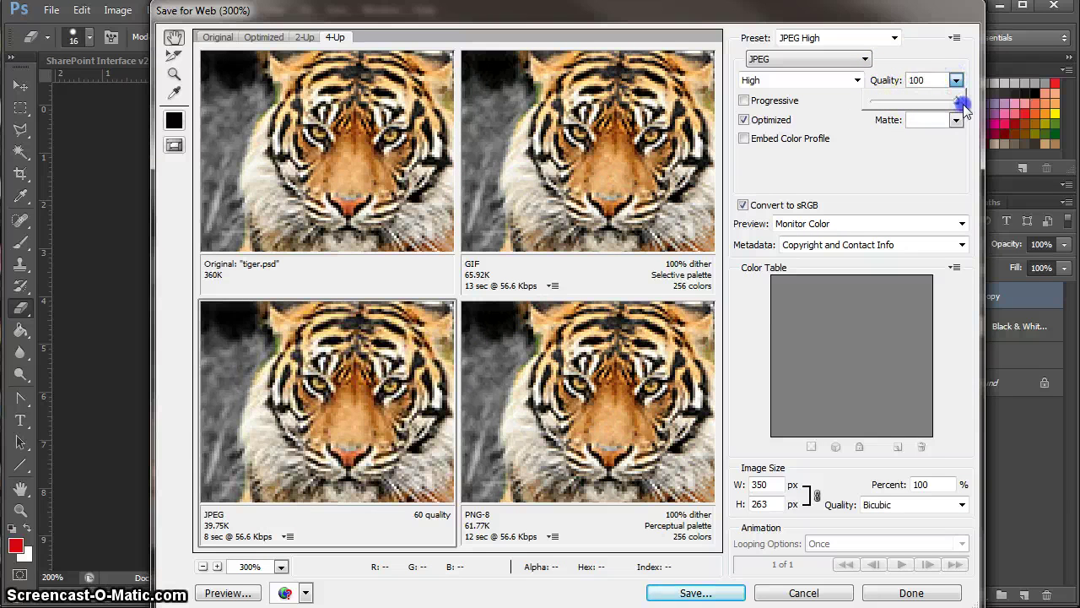
drag(962, 106, 963, 102)
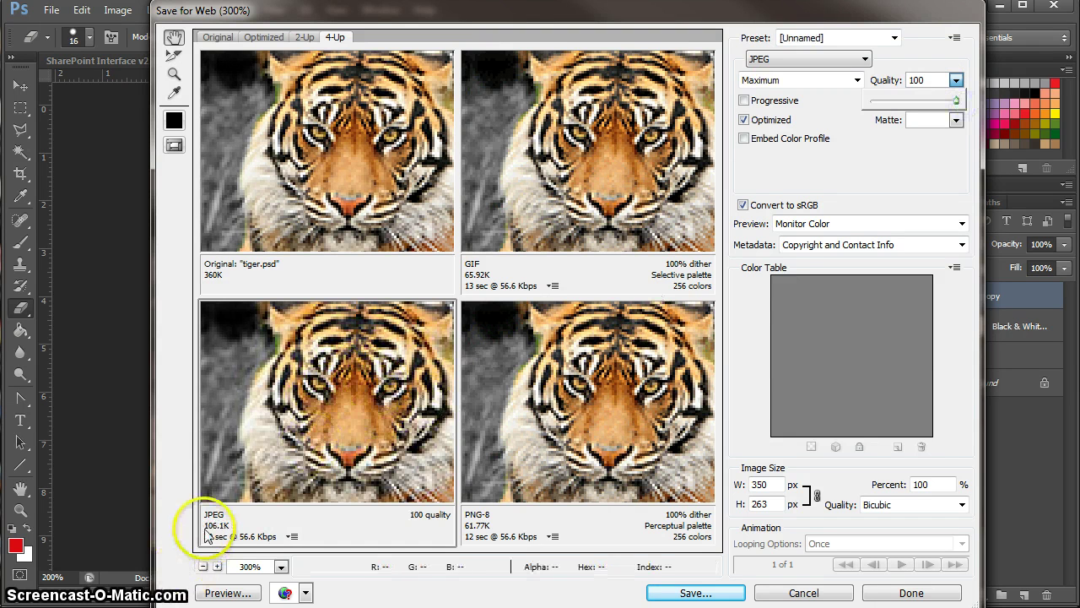
drag(955, 102, 856, 102)
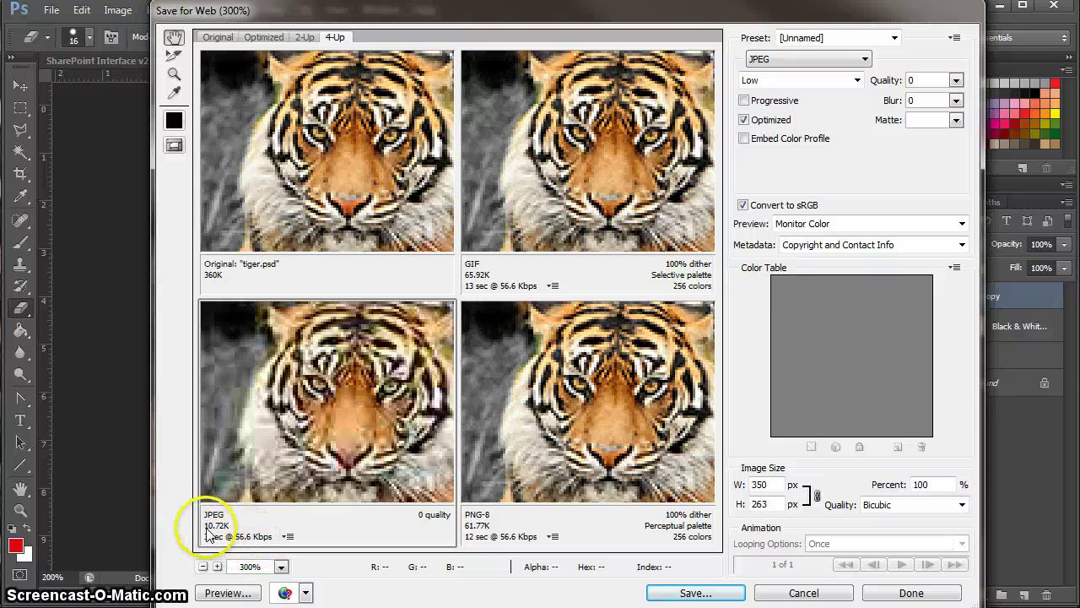
click(957, 81)
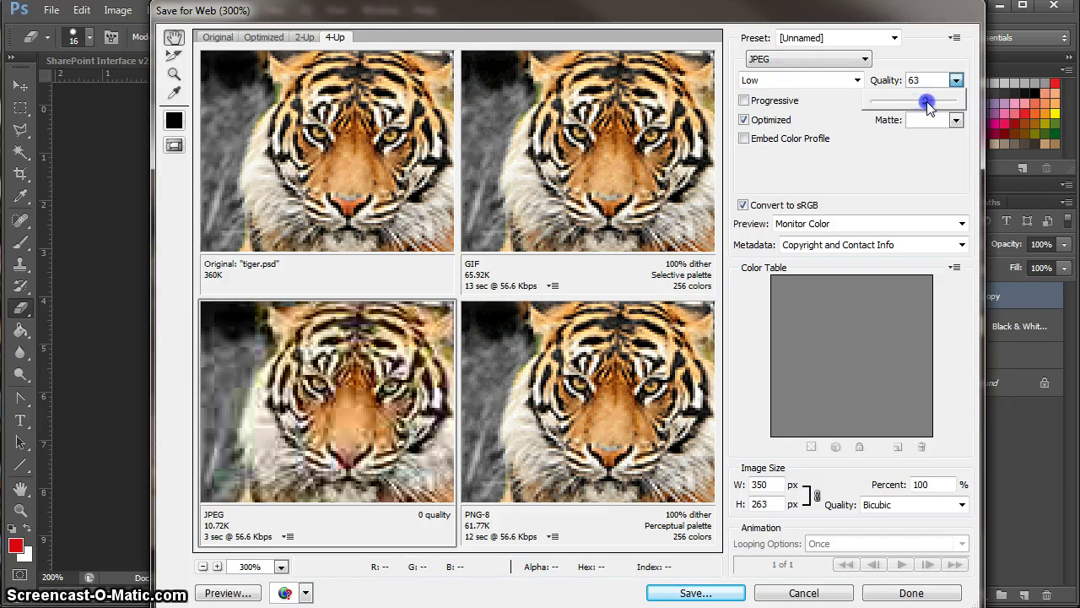
drag(932, 103, 928, 100)
click(354, 445)
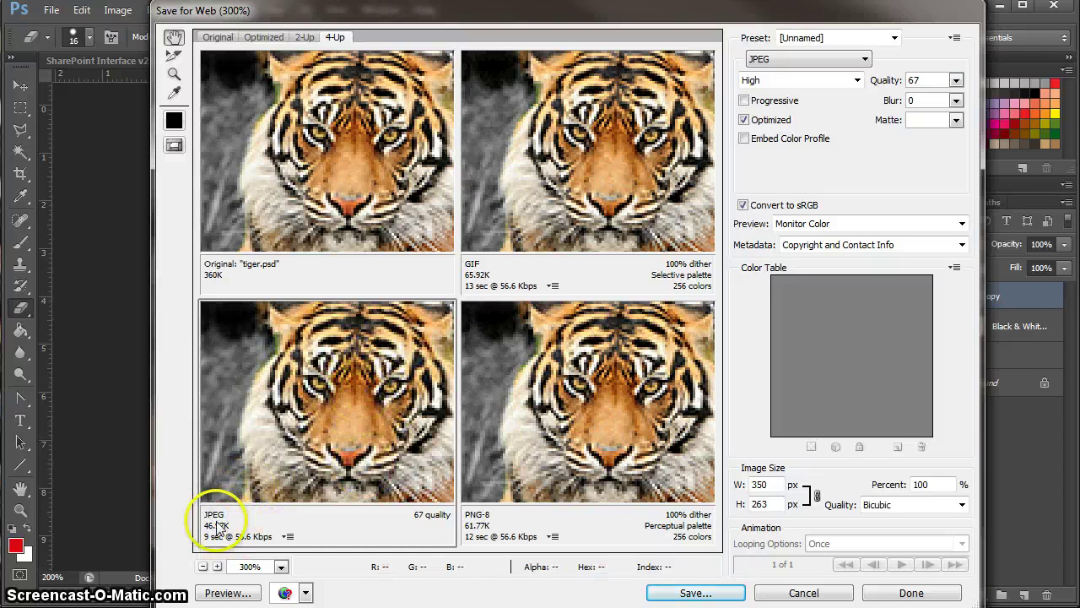
- Switch to PowerPoint and highlight the brief's line about compressing the file
key(alt+Tab)
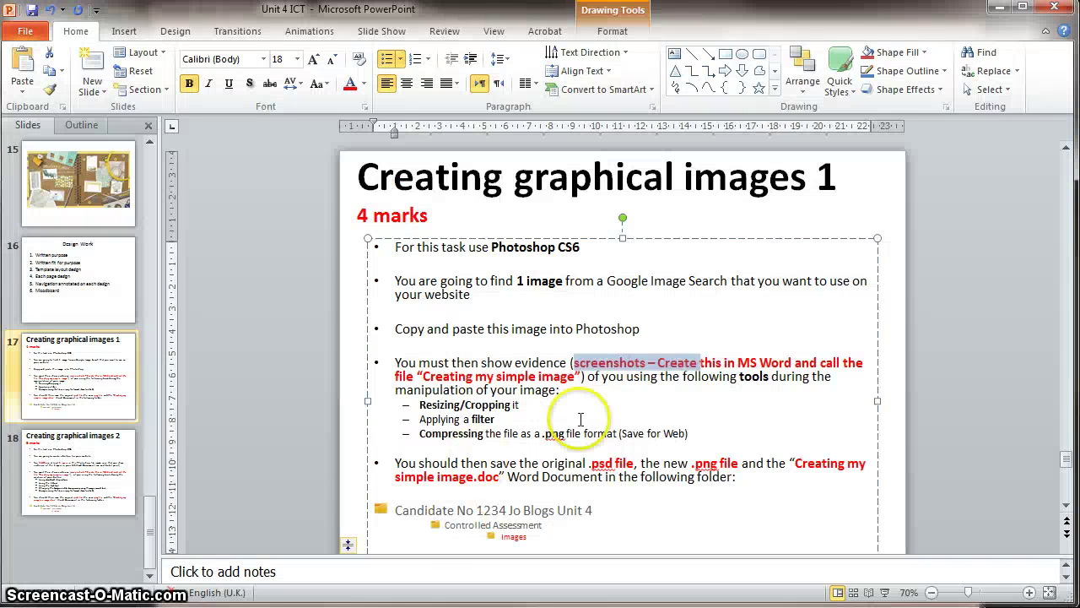
click(593, 431)
drag(662, 435, 452, 434)
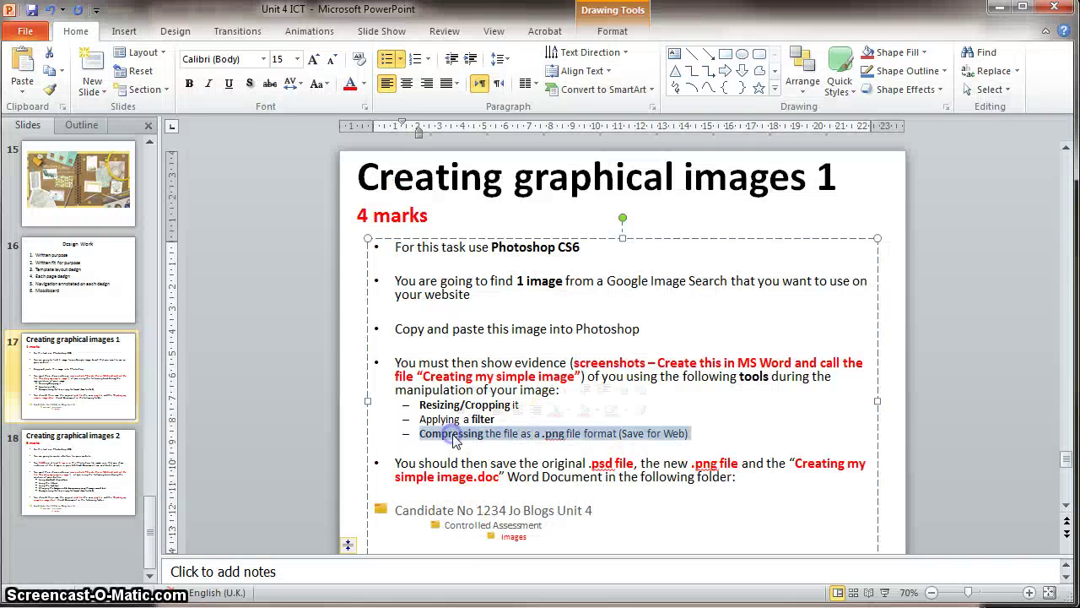
click(454, 435)
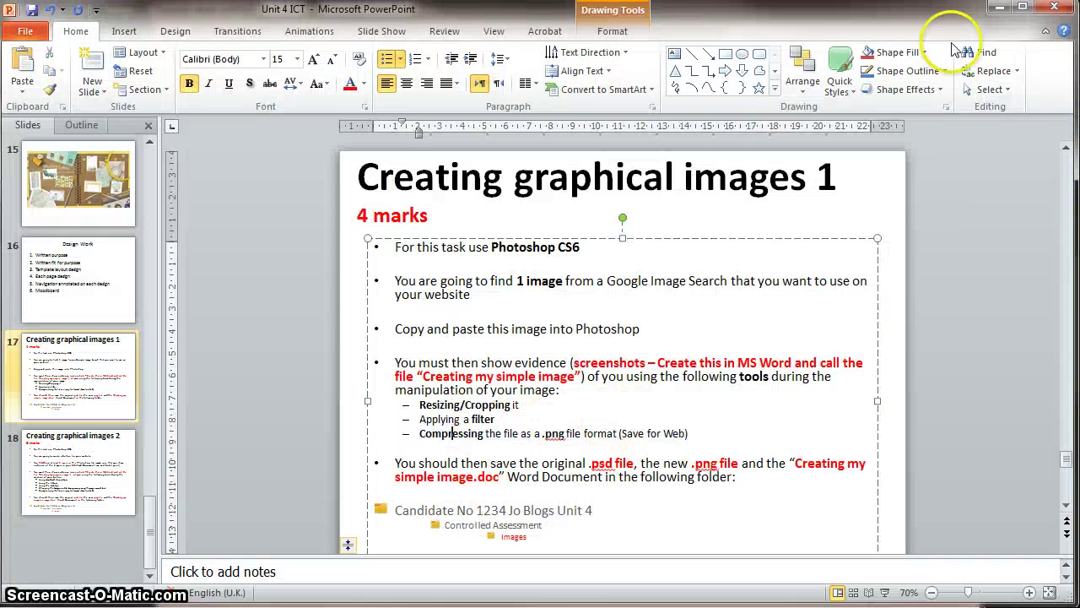
- Minimise PowerPoint and save the quality-67 JPEG as tiger.jpg in Controlled Assessment > Images
click(998, 12)
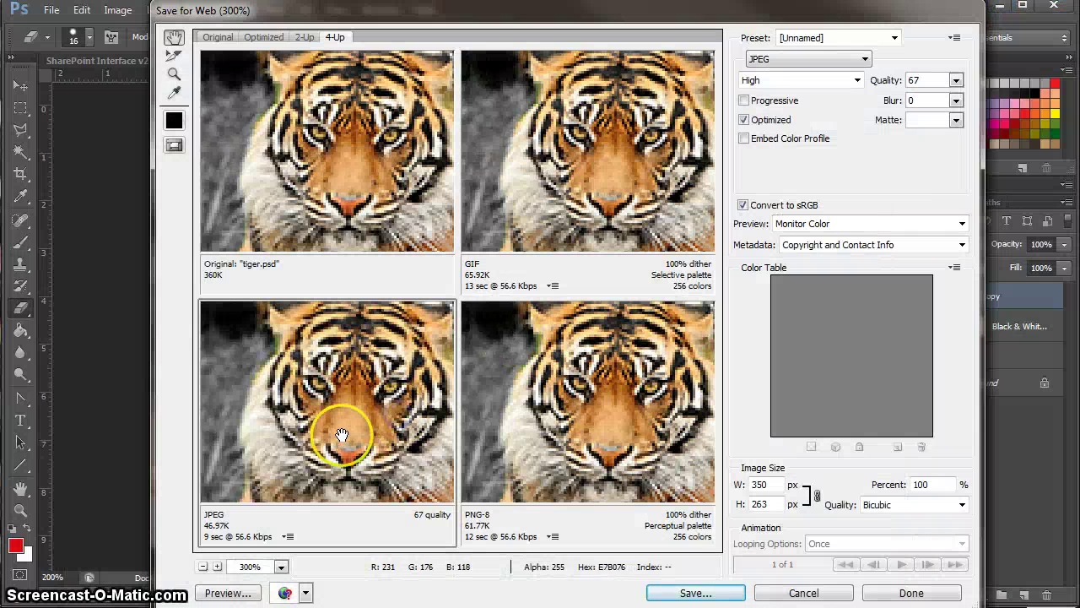
click(697, 593)
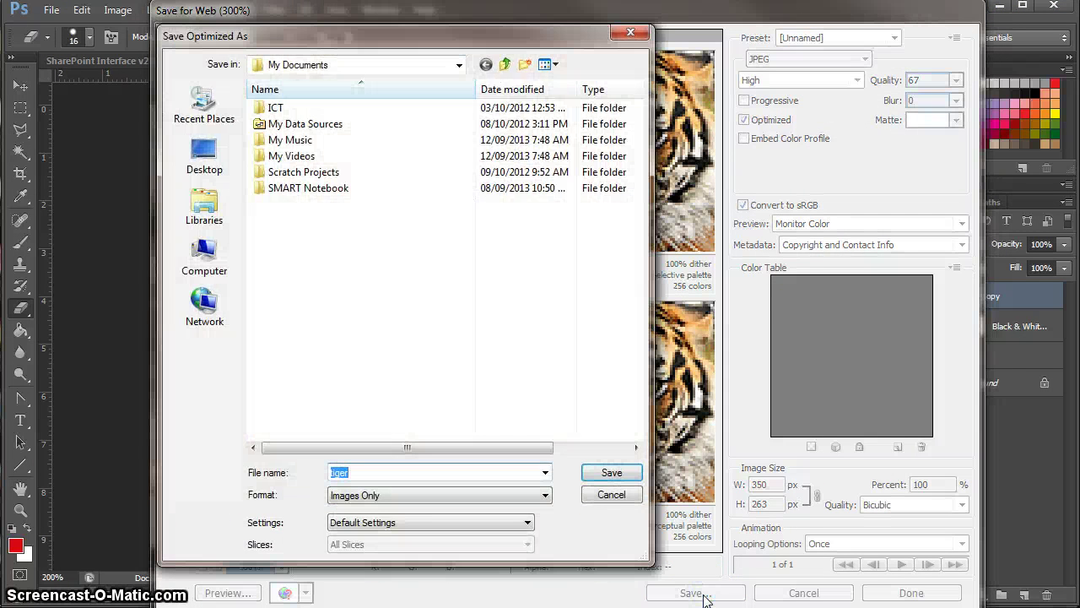
click(203, 262)
double_click(562, 307)
double_click(278, 171)
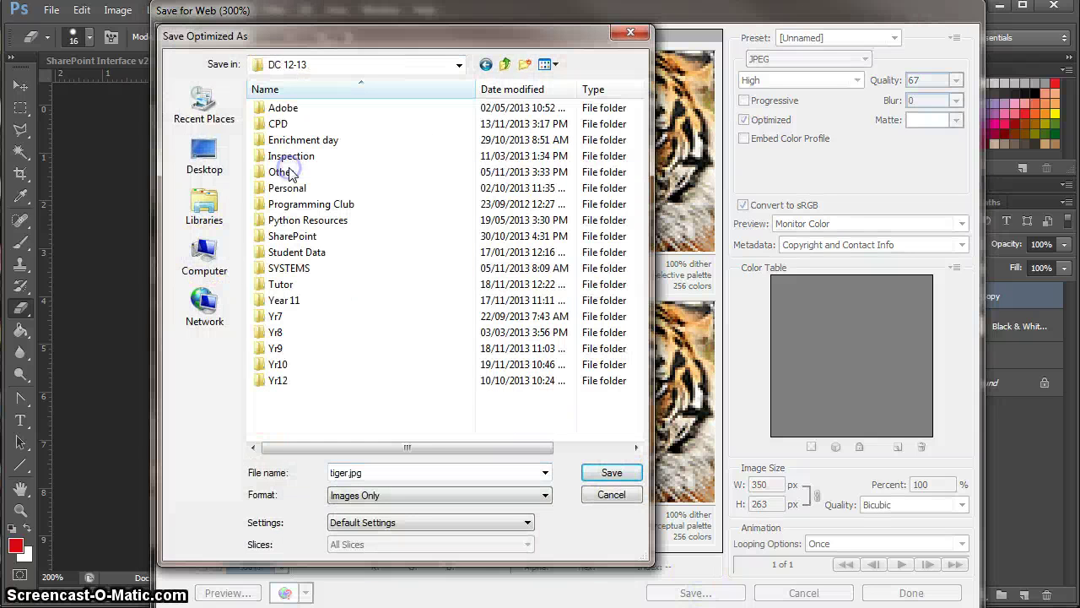
double_click(287, 361)
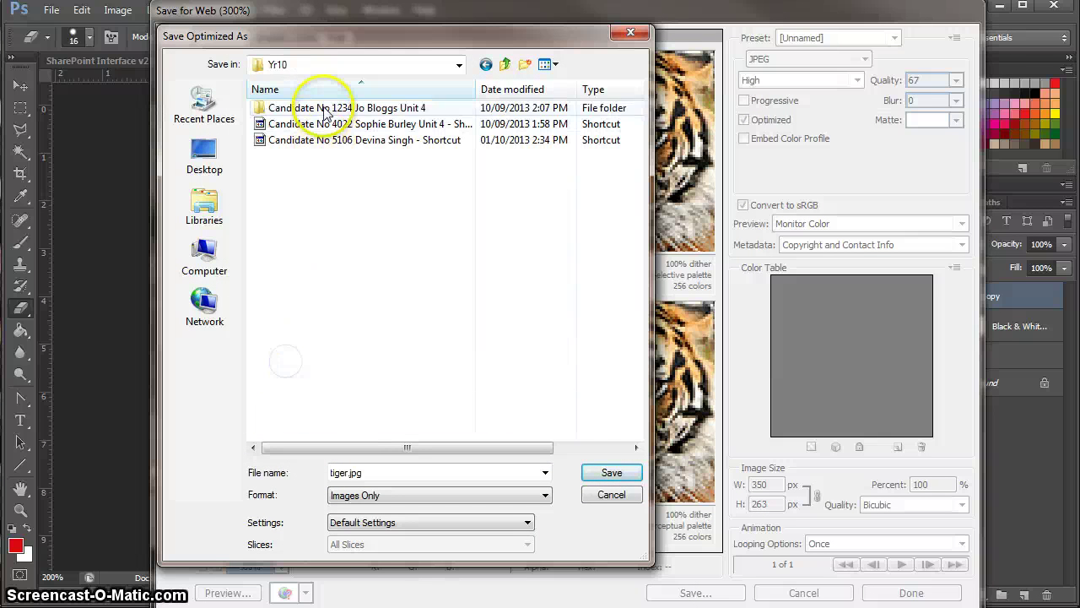
double_click(326, 109)
double_click(326, 110)
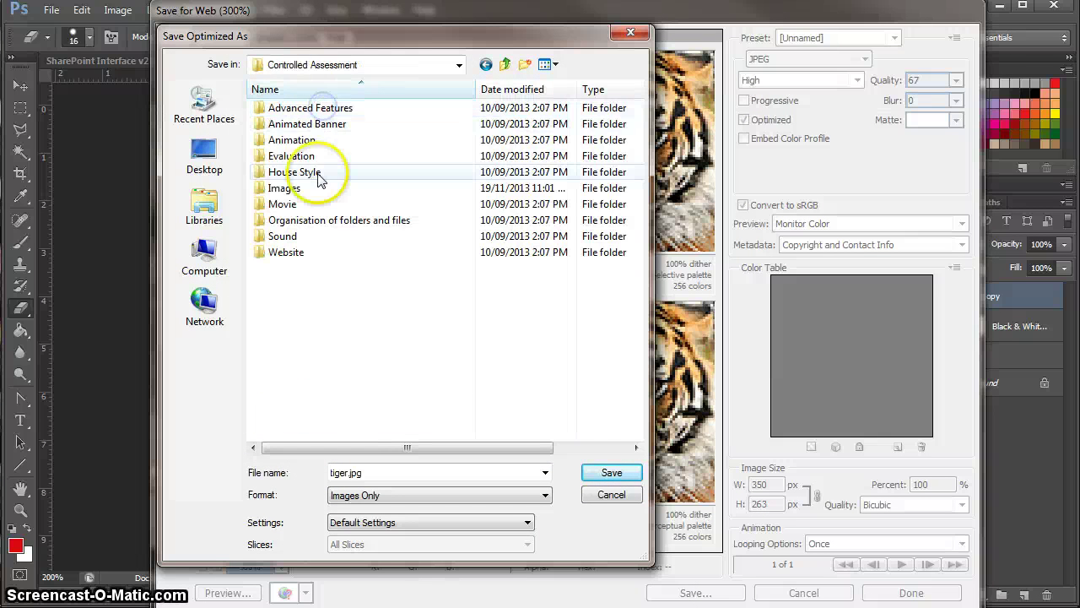
double_click(287, 185)
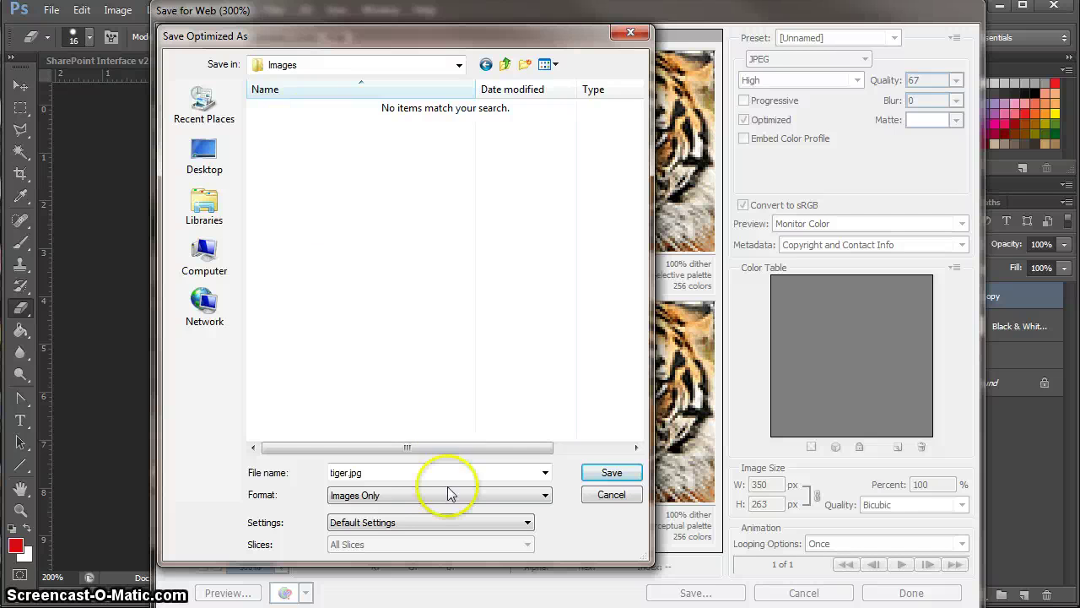
click(611, 474)
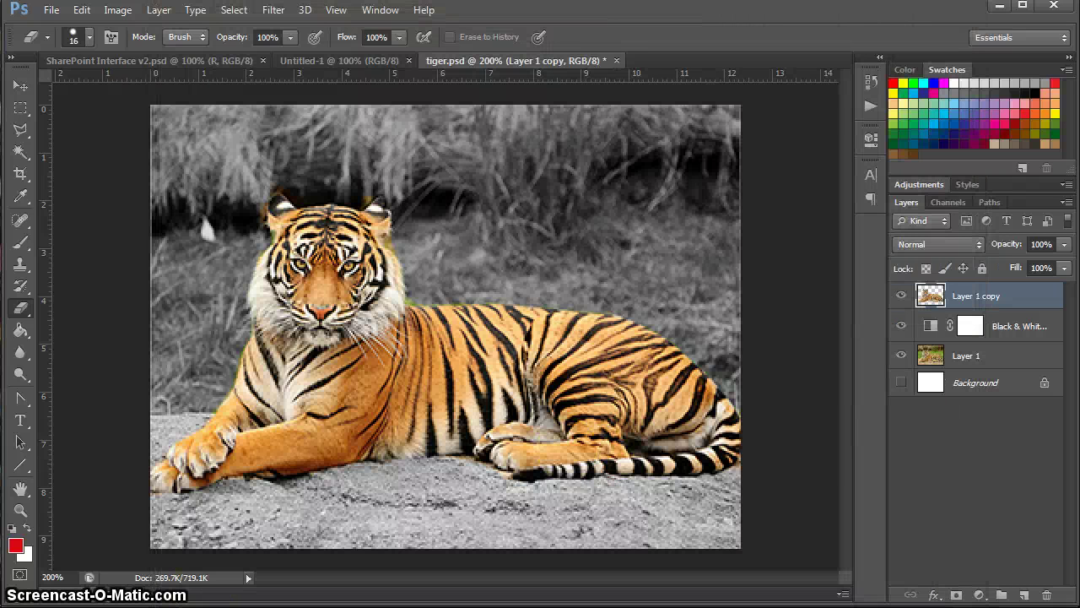
- Open Explorer at Z: > DC 12-13 > Yr10 > Controlled Assessment > Images and compare tiger.psd with tiger.jpg
click(325, 363)
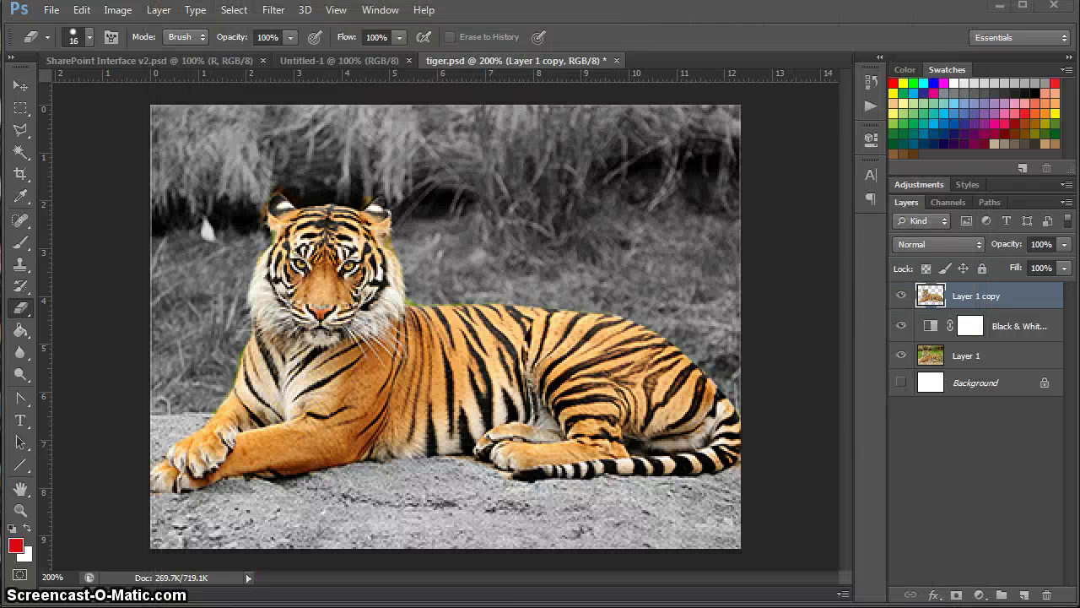
key(super+e)
click(294, 357)
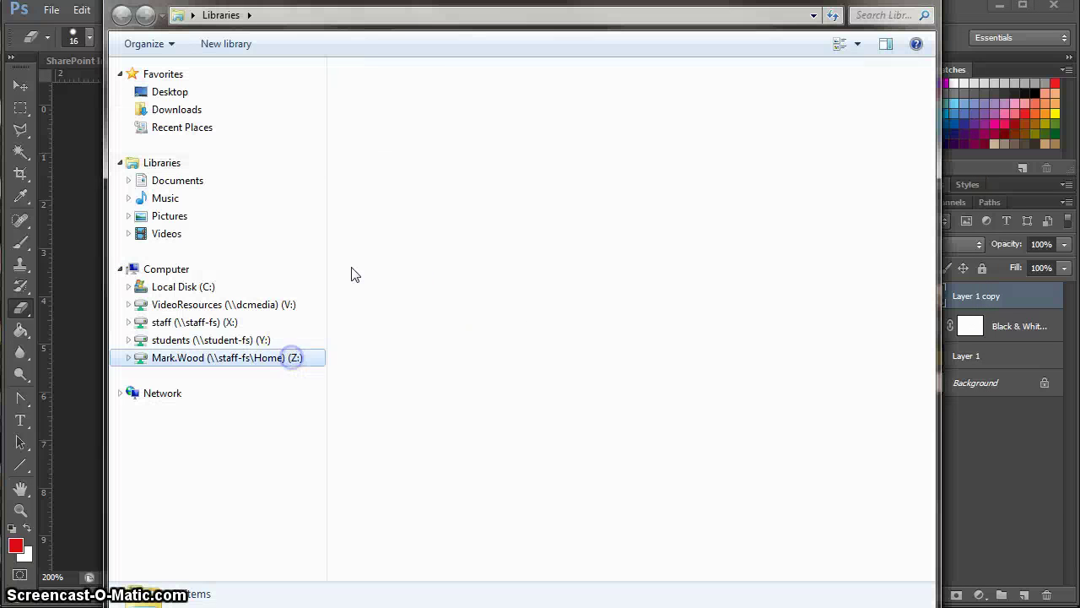
double_click(398, 164)
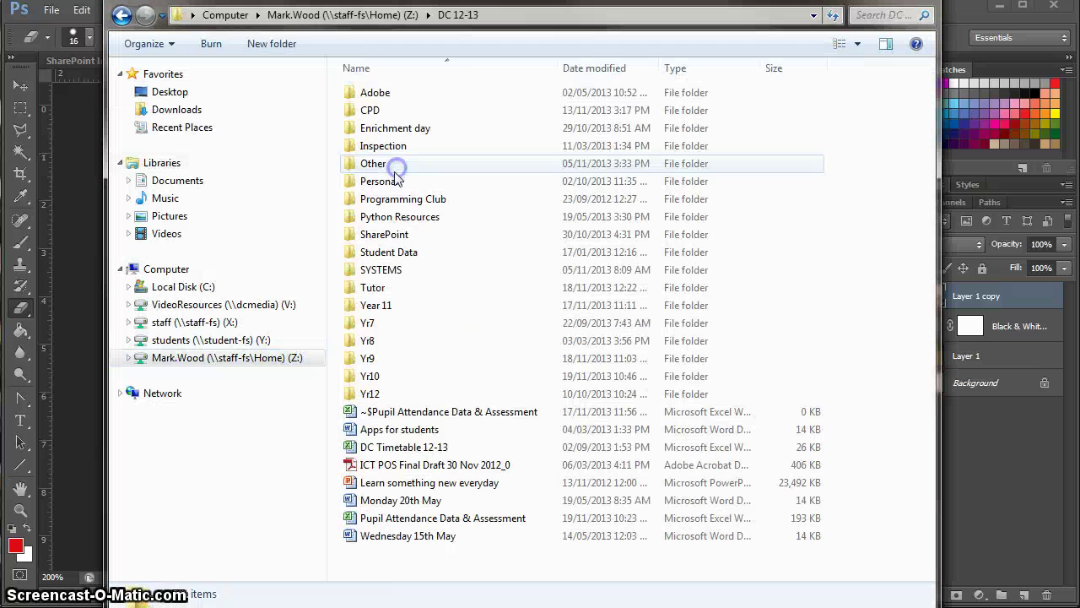
double_click(381, 378)
double_click(412, 93)
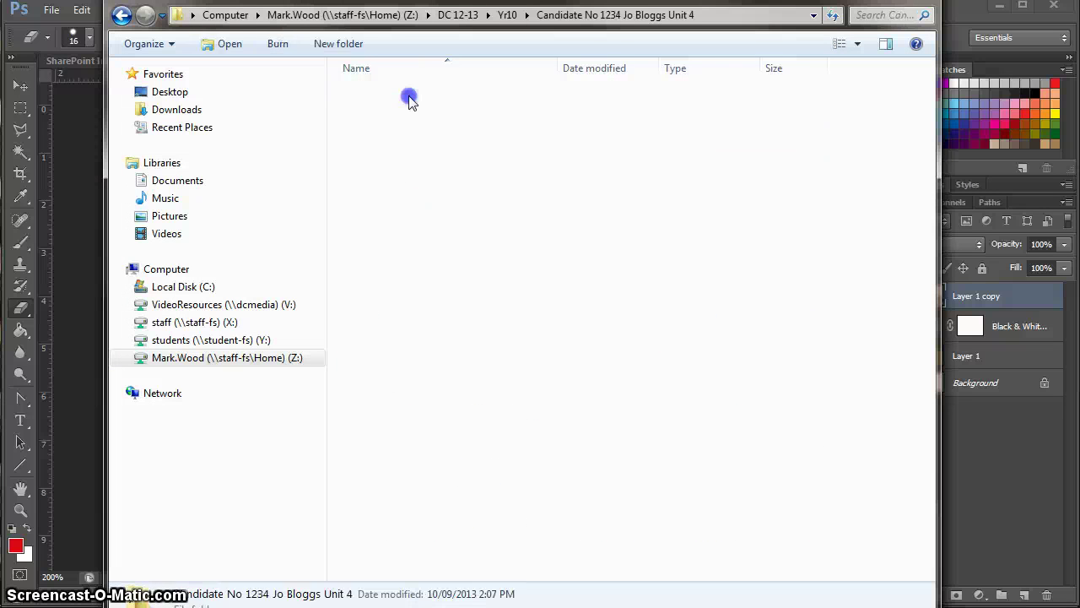
double_click(370, 93)
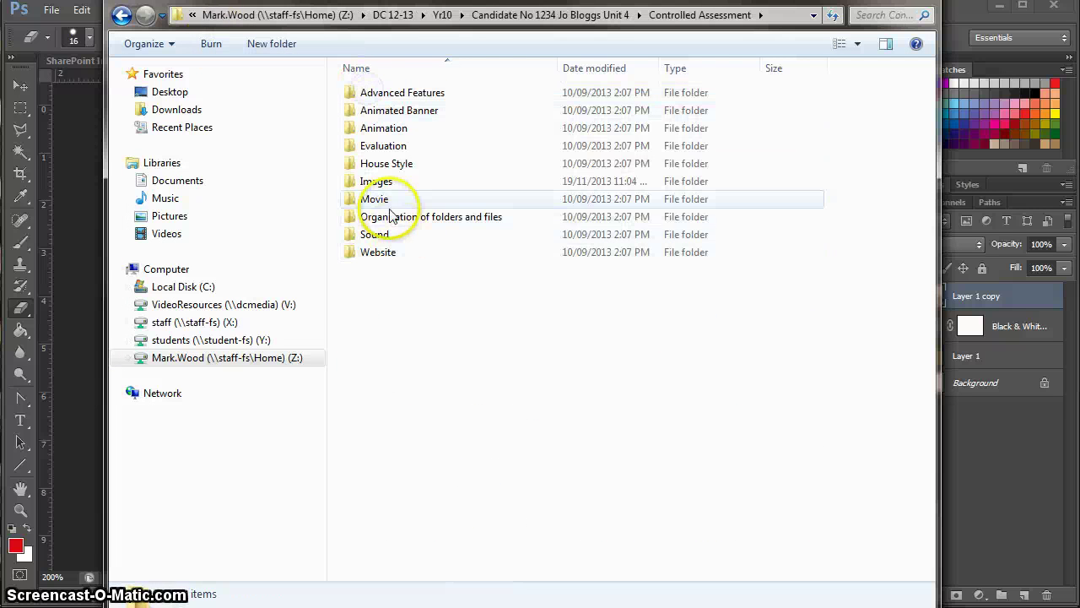
double_click(377, 180)
double_click(371, 111)
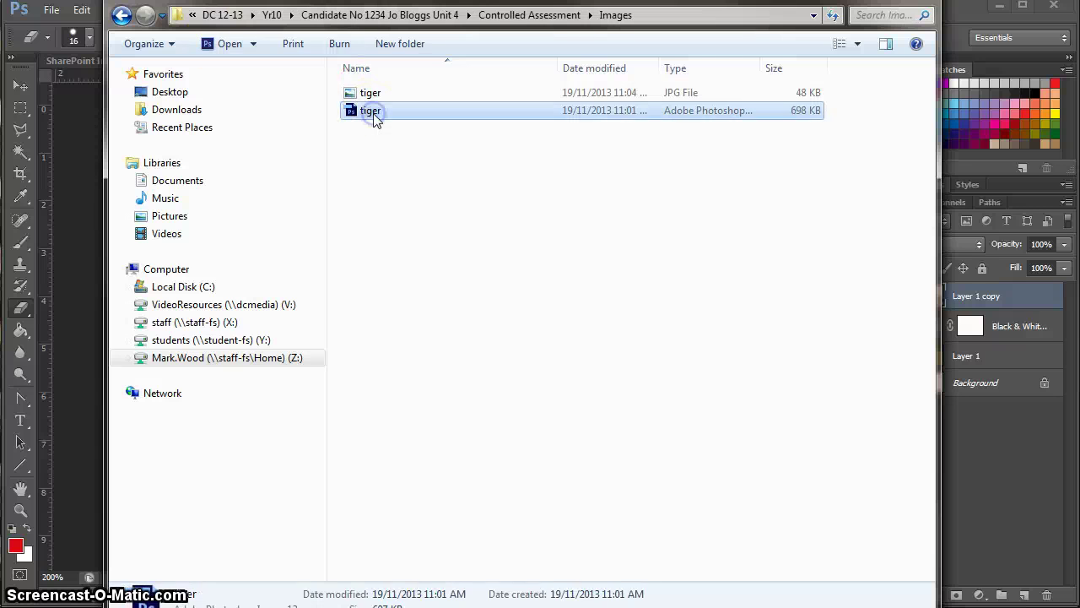
click(373, 94)
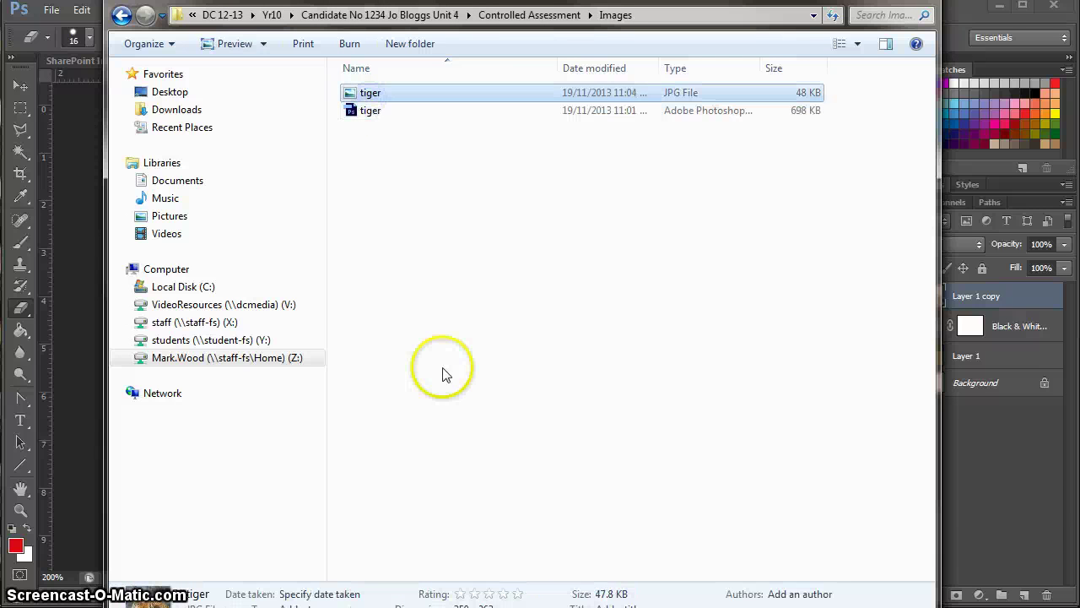
- Move Explorer aside and highlight the brief's resizing, filter, marks and Save for Web lines
drag(443, 0, 613, 460)
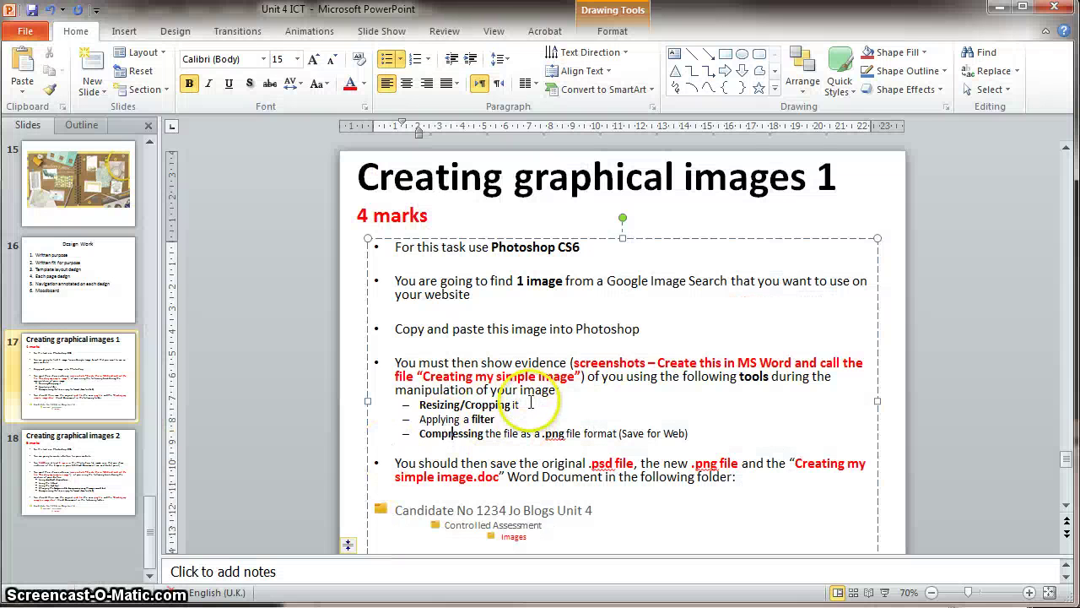
triple_click(436, 405)
drag(505, 419, 406, 419)
drag(689, 433, 431, 435)
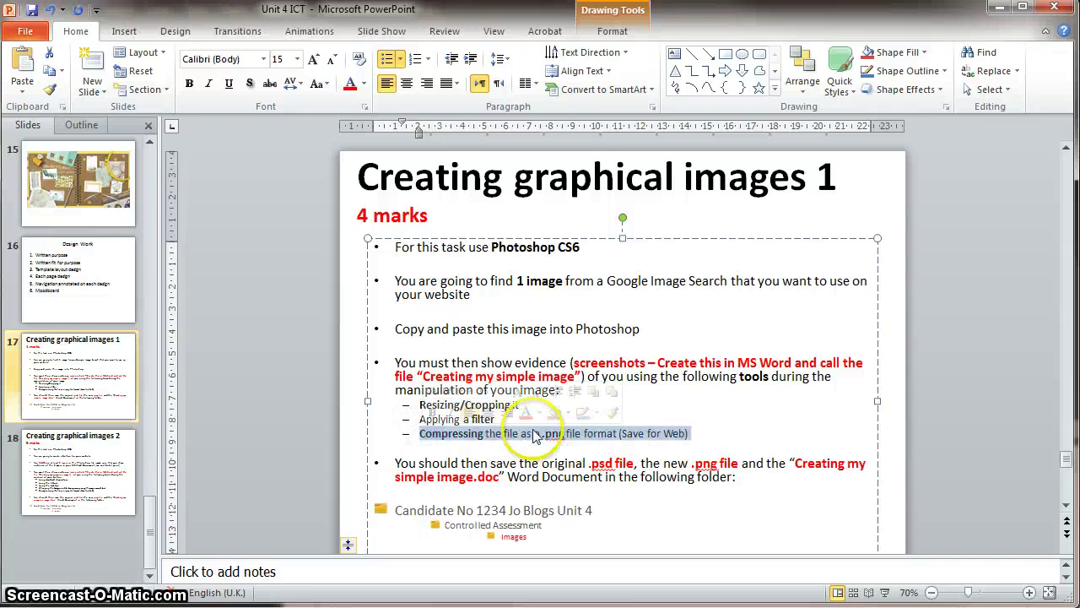
click(555, 433)
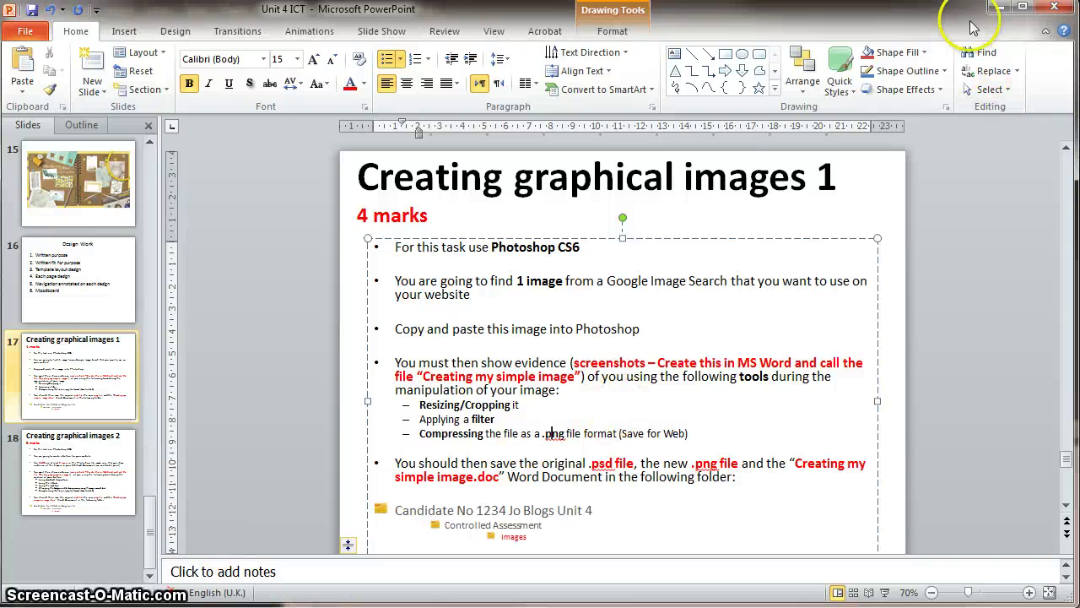
drag(433, 215, 354, 216)
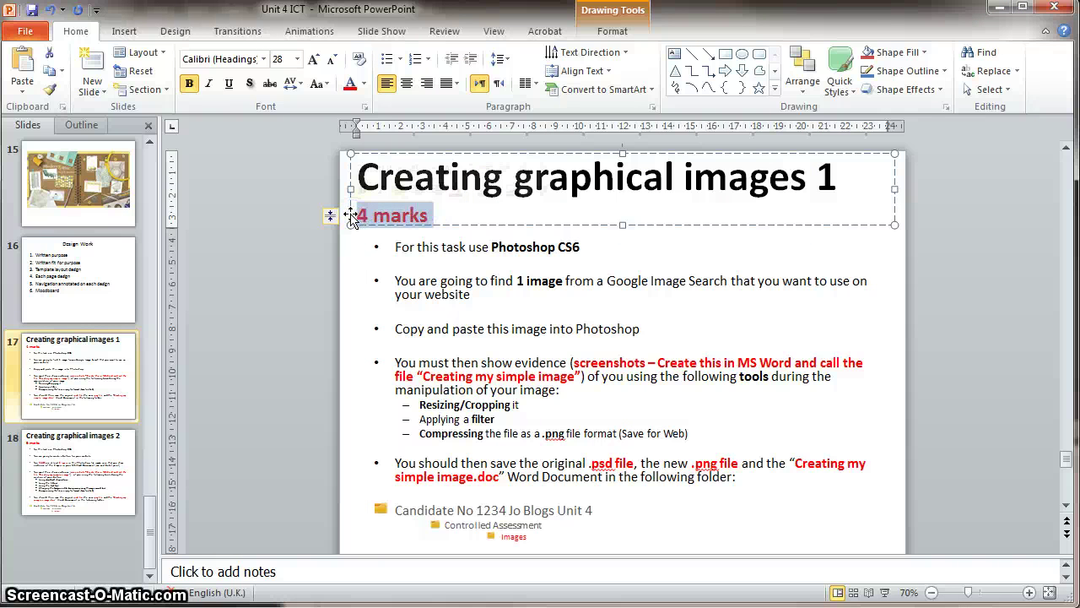
click(521, 287)
drag(517, 282, 545, 279)
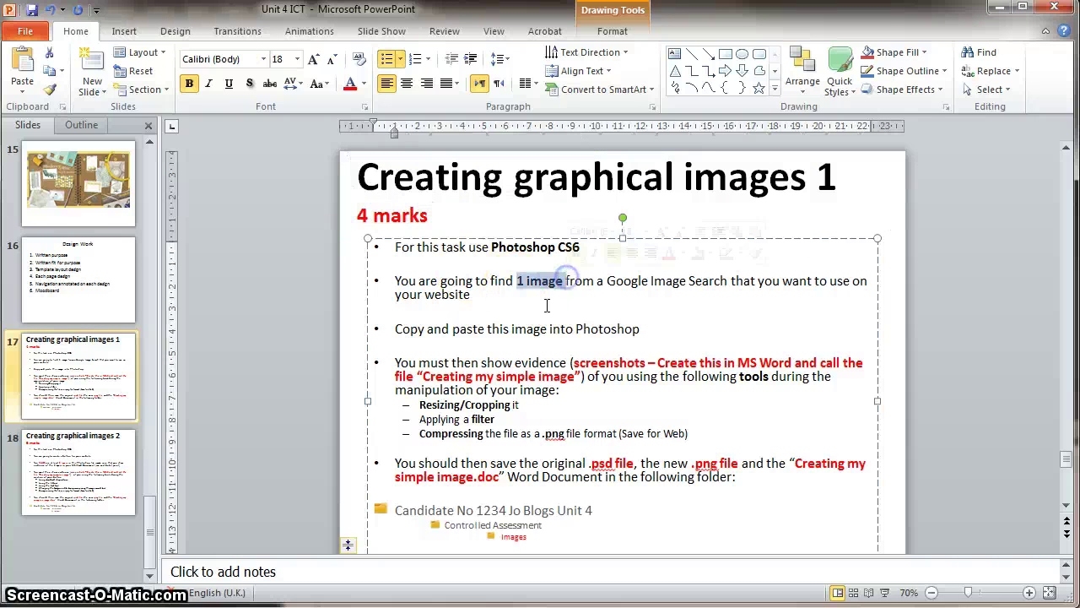
drag(518, 406, 440, 418)
drag(691, 433, 528, 433)
- Minimise PowerPoint to bring tiger.psd back in front, then view the adjustment layer types list
click(996, 10)
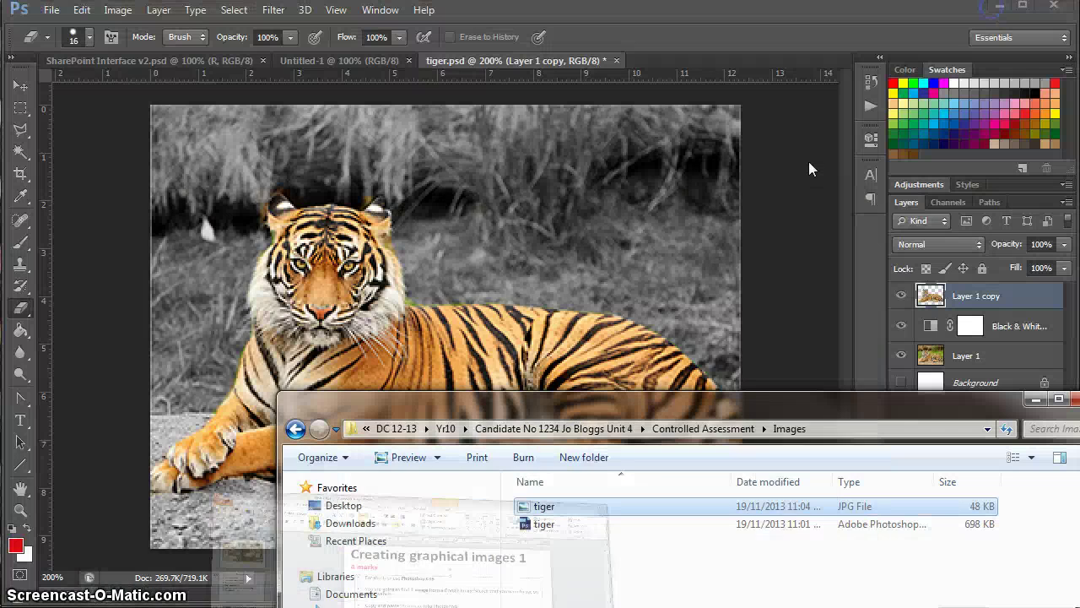
click(816, 258)
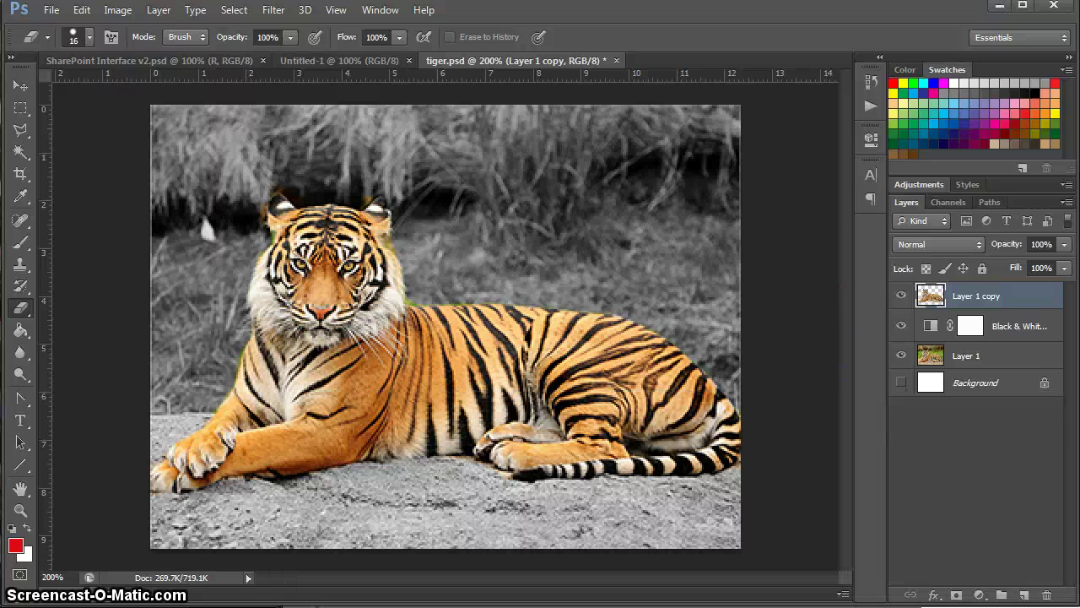
click(979, 595)
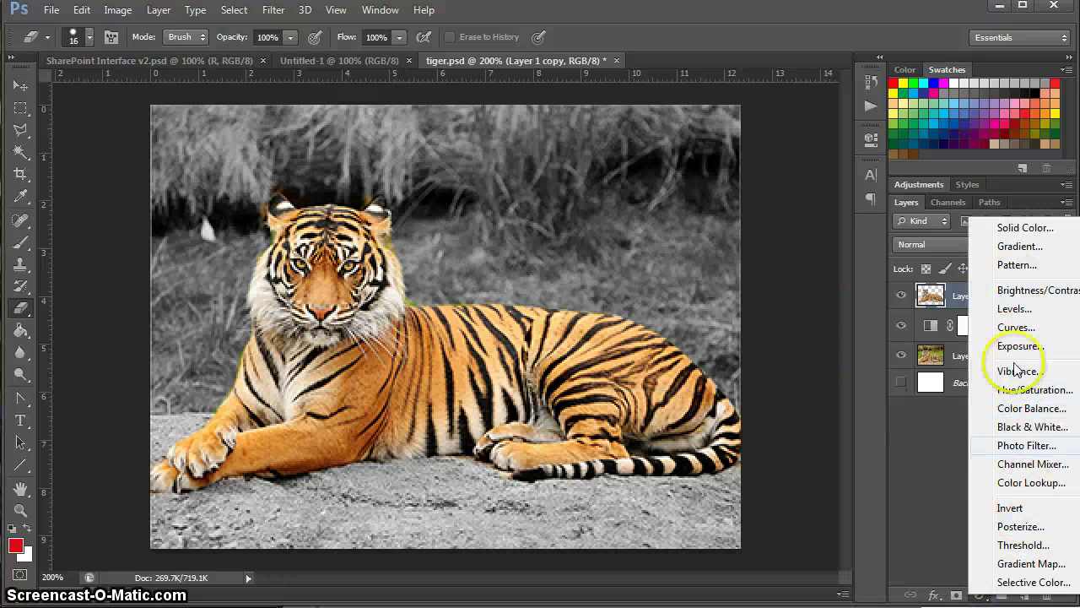